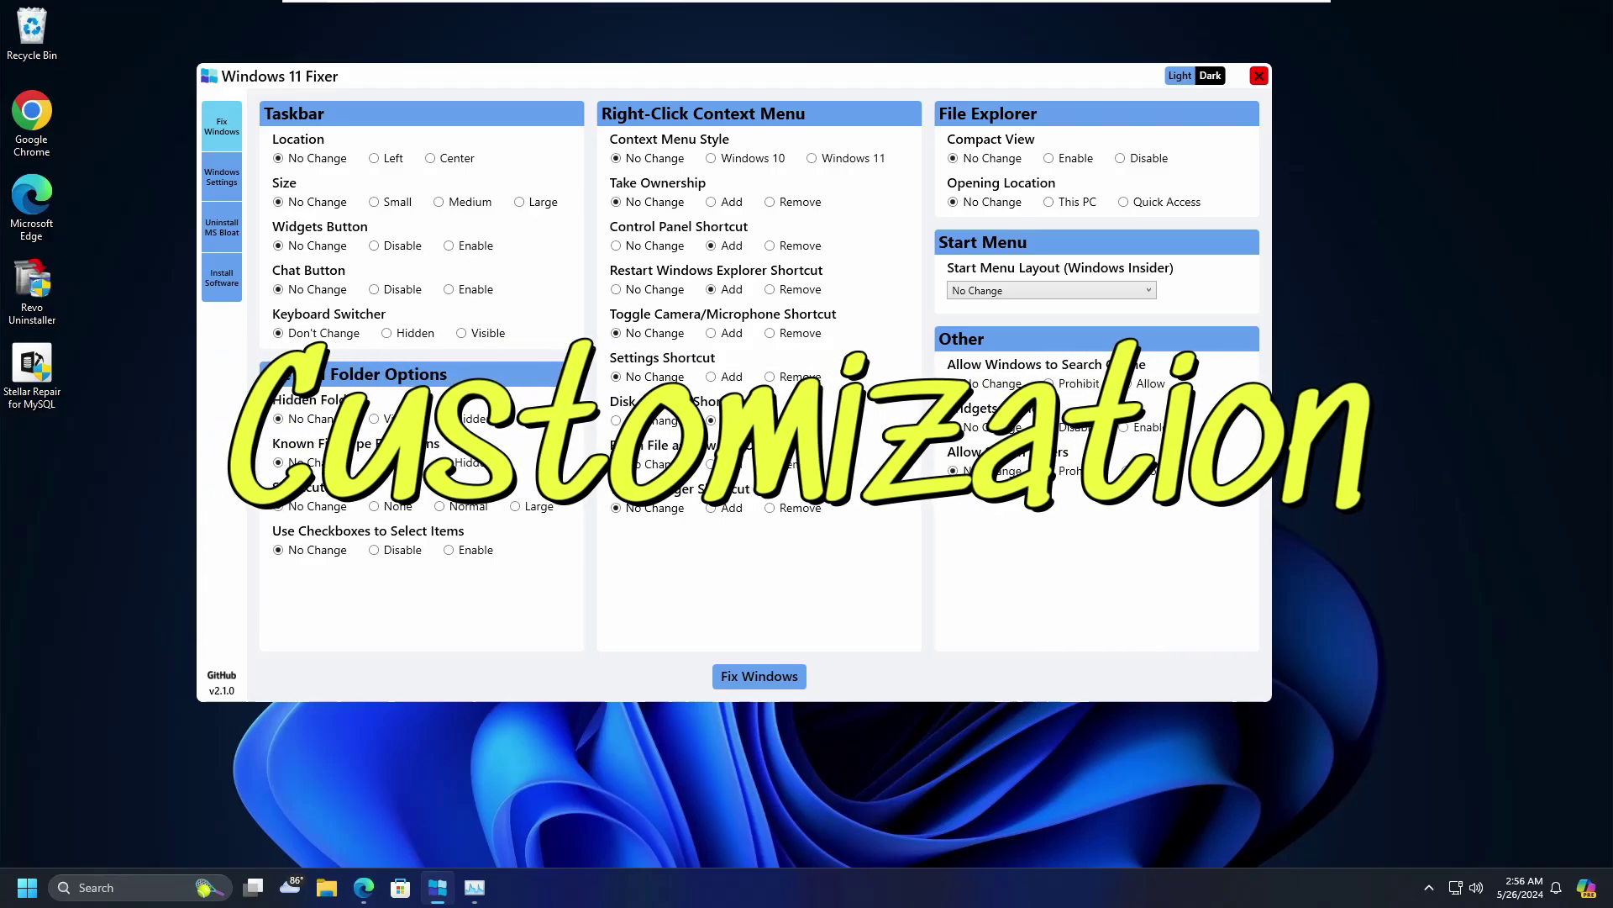
click(765, 682)
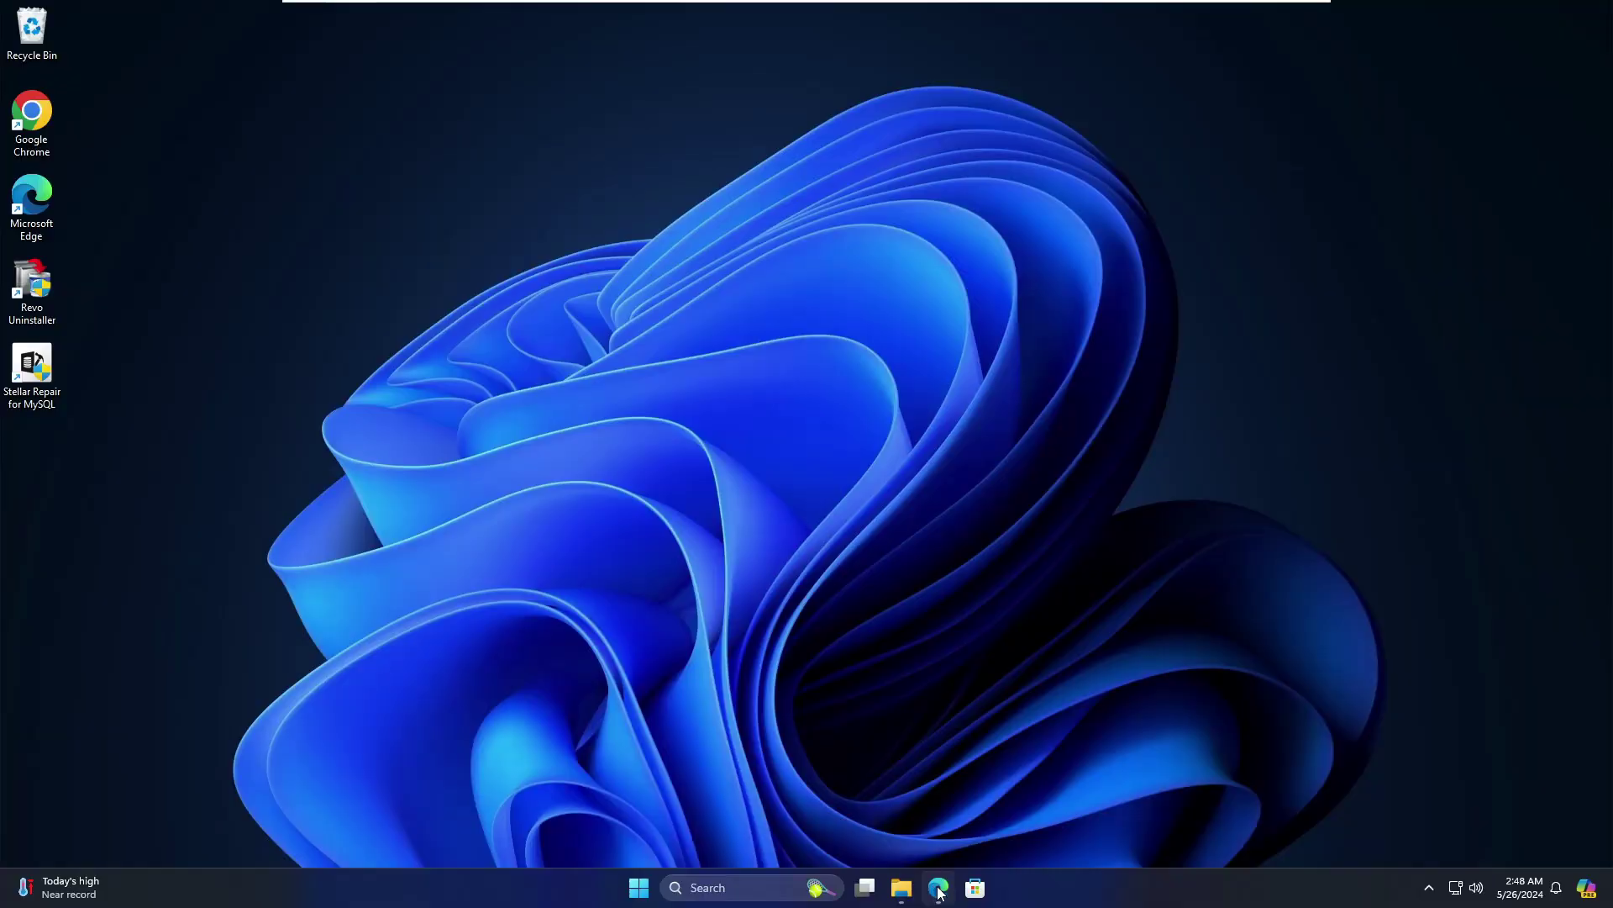
Switch to Microsoft Edge and download Windows.11.Fixer.v2.1.0.Lite.zip from the latest release of the Windows-11-Fixer GitHub repository
click(939, 889)
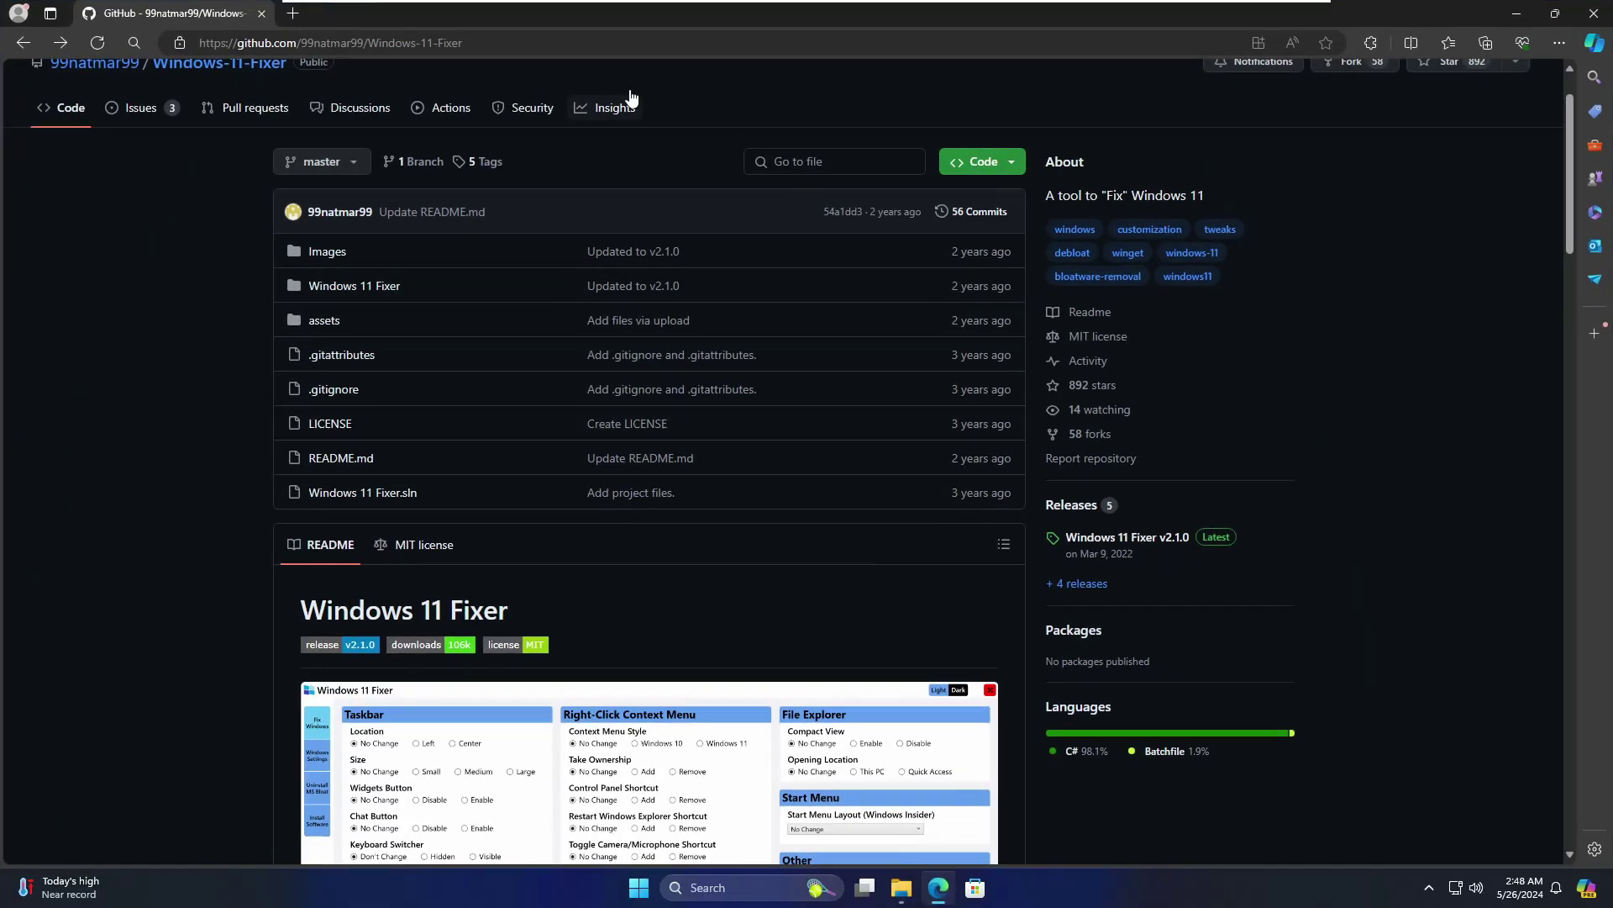
scroll(562, 495, down, 2)
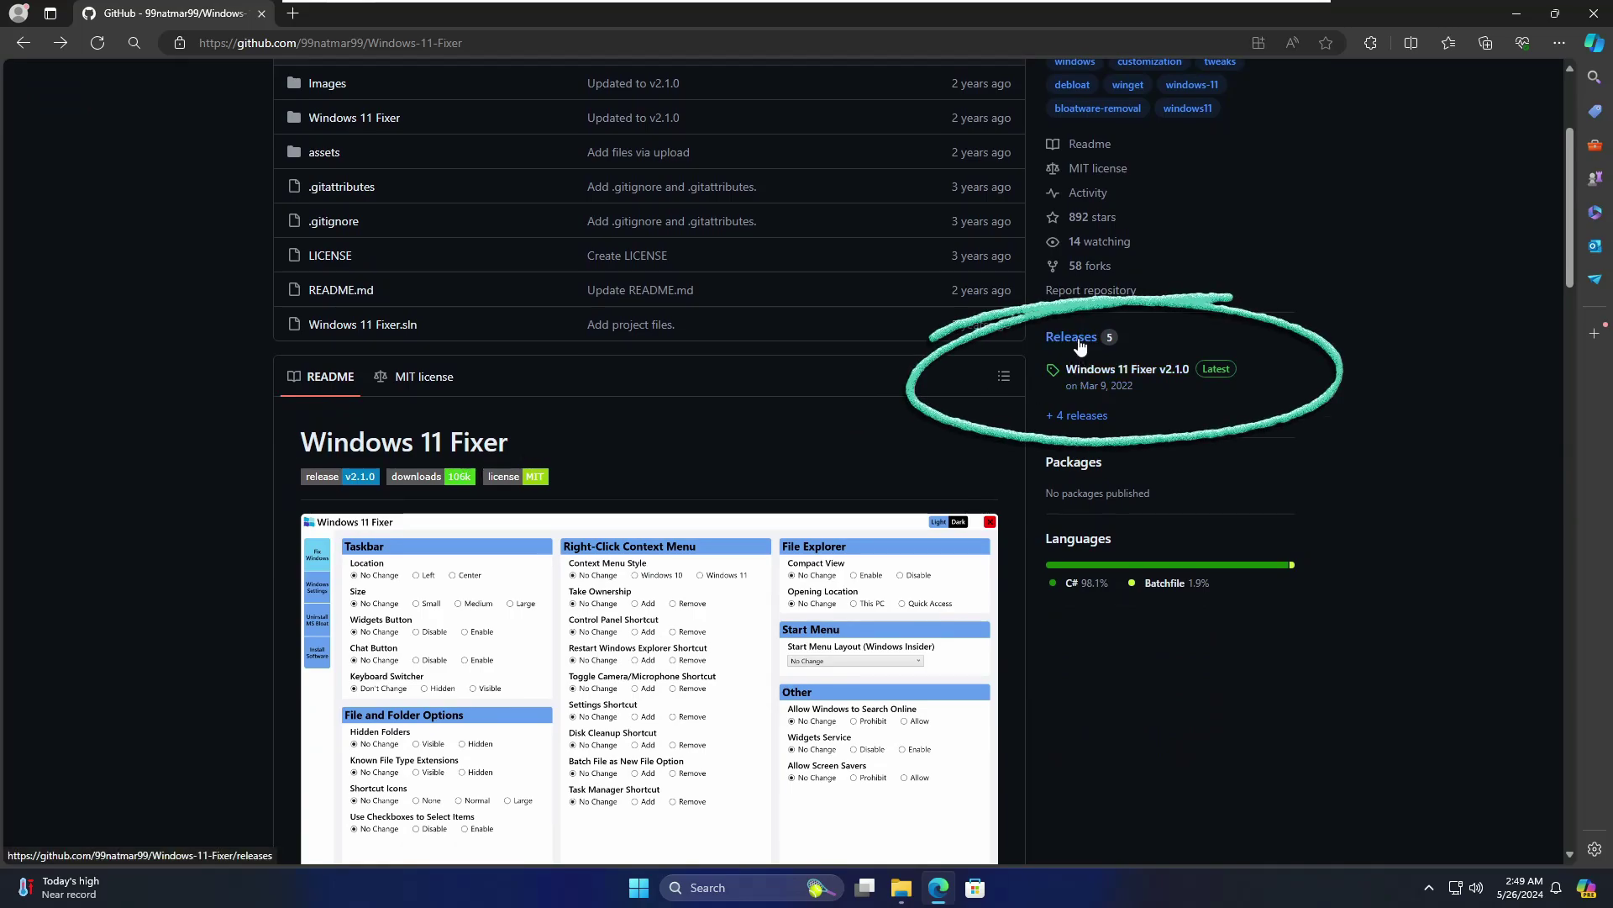
click(1213, 376)
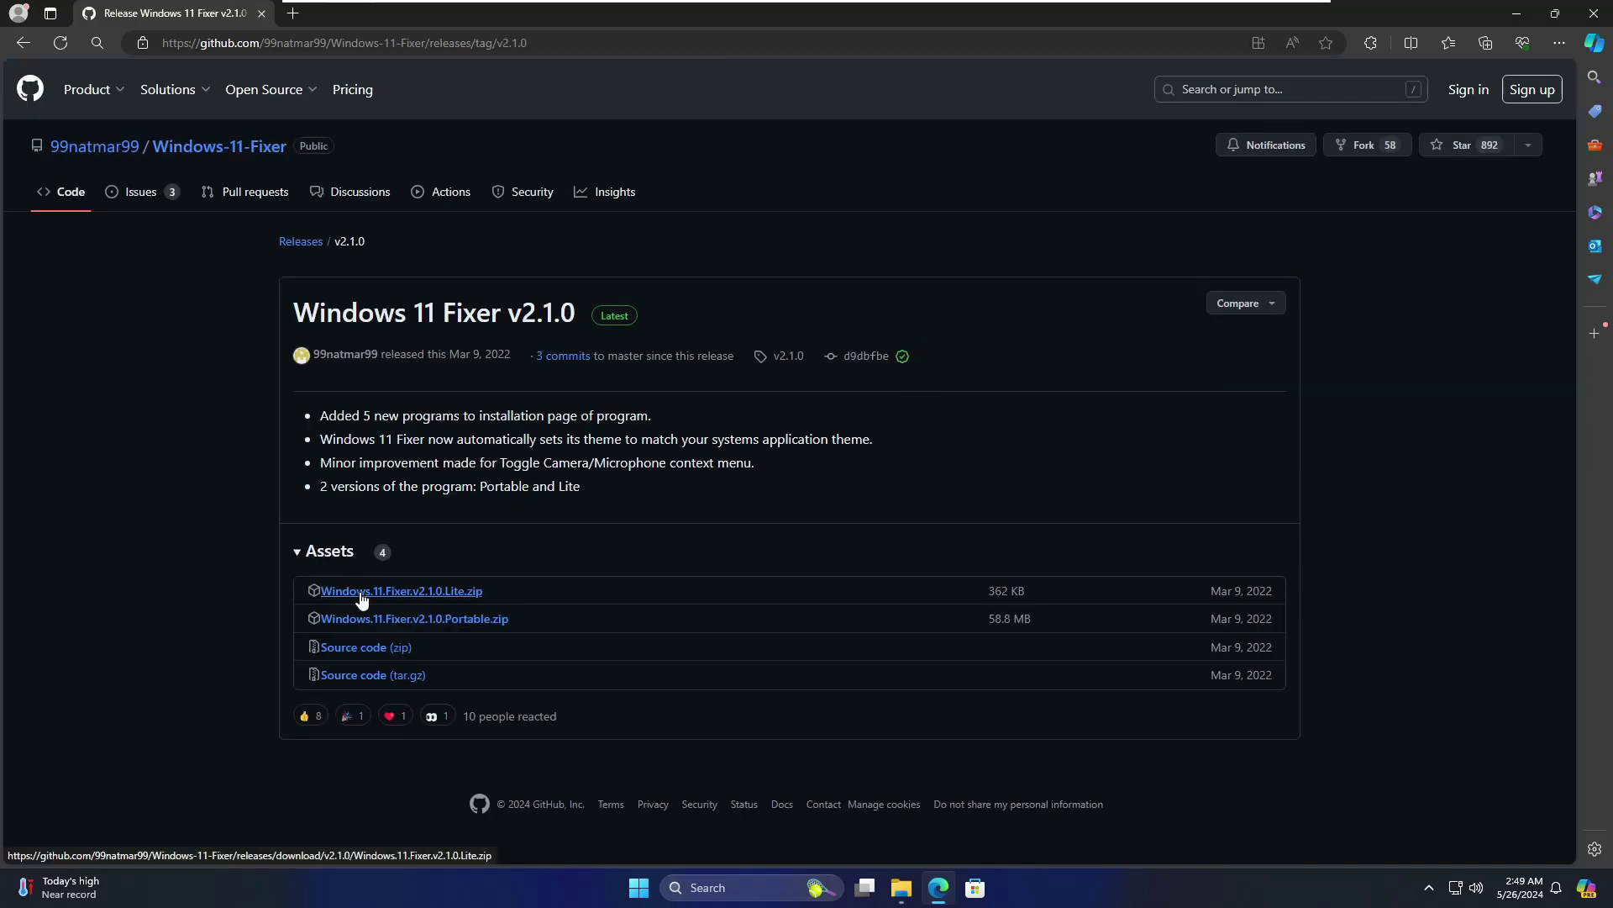
click(459, 598)
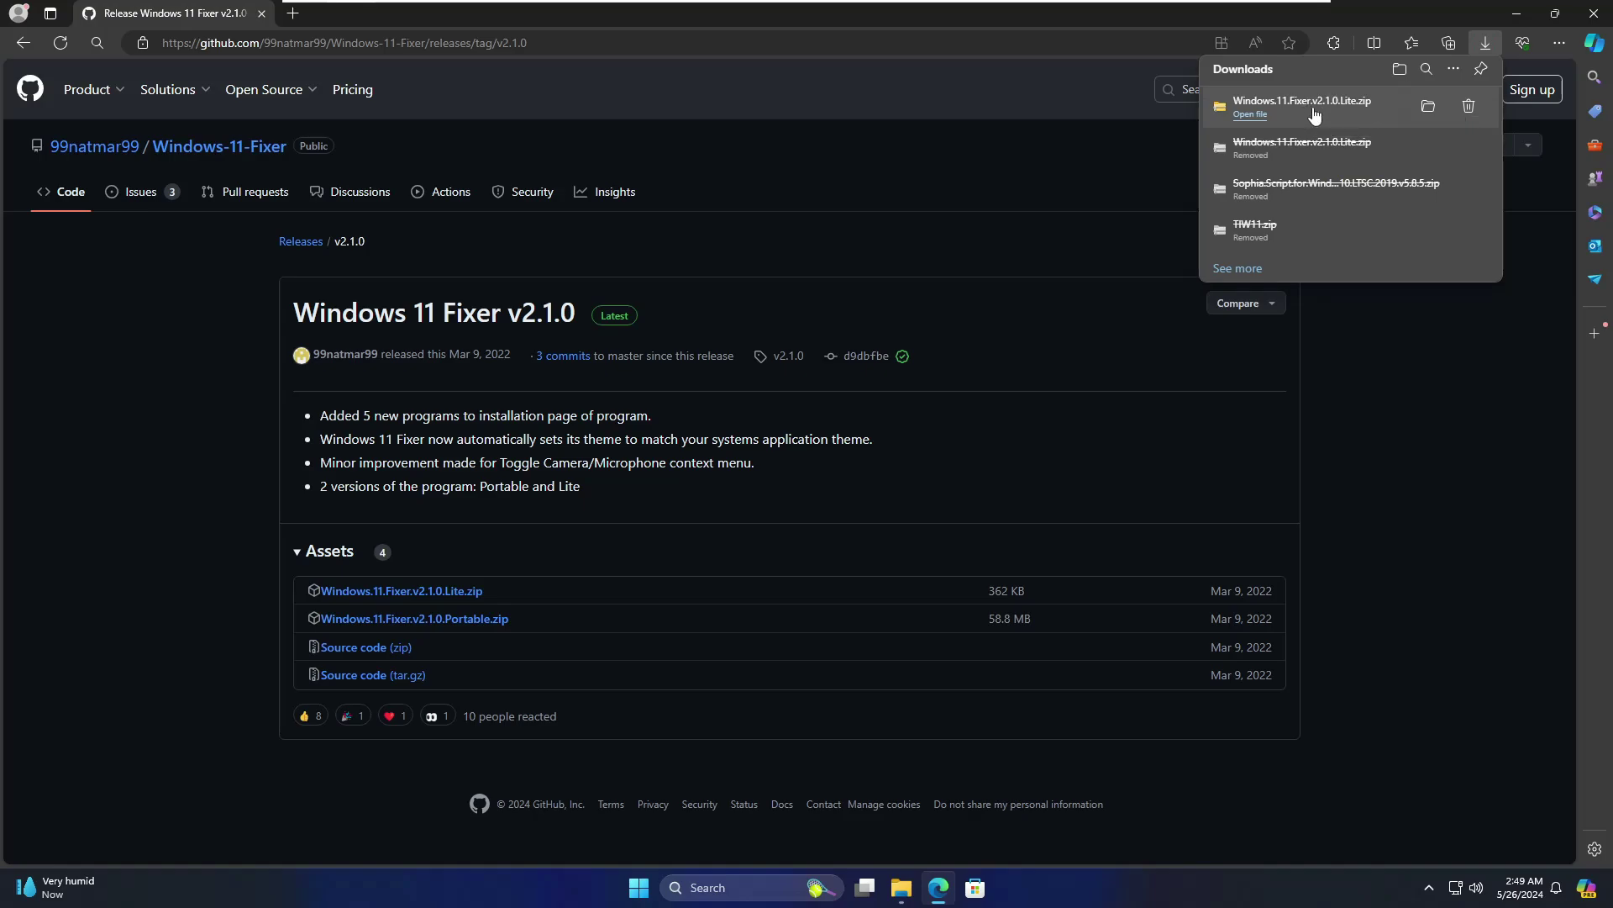
Show the downloaded Windows.11.Fixer.v2.1.0.Lite archive in its folder and extract it to the default destination
click(1432, 112)
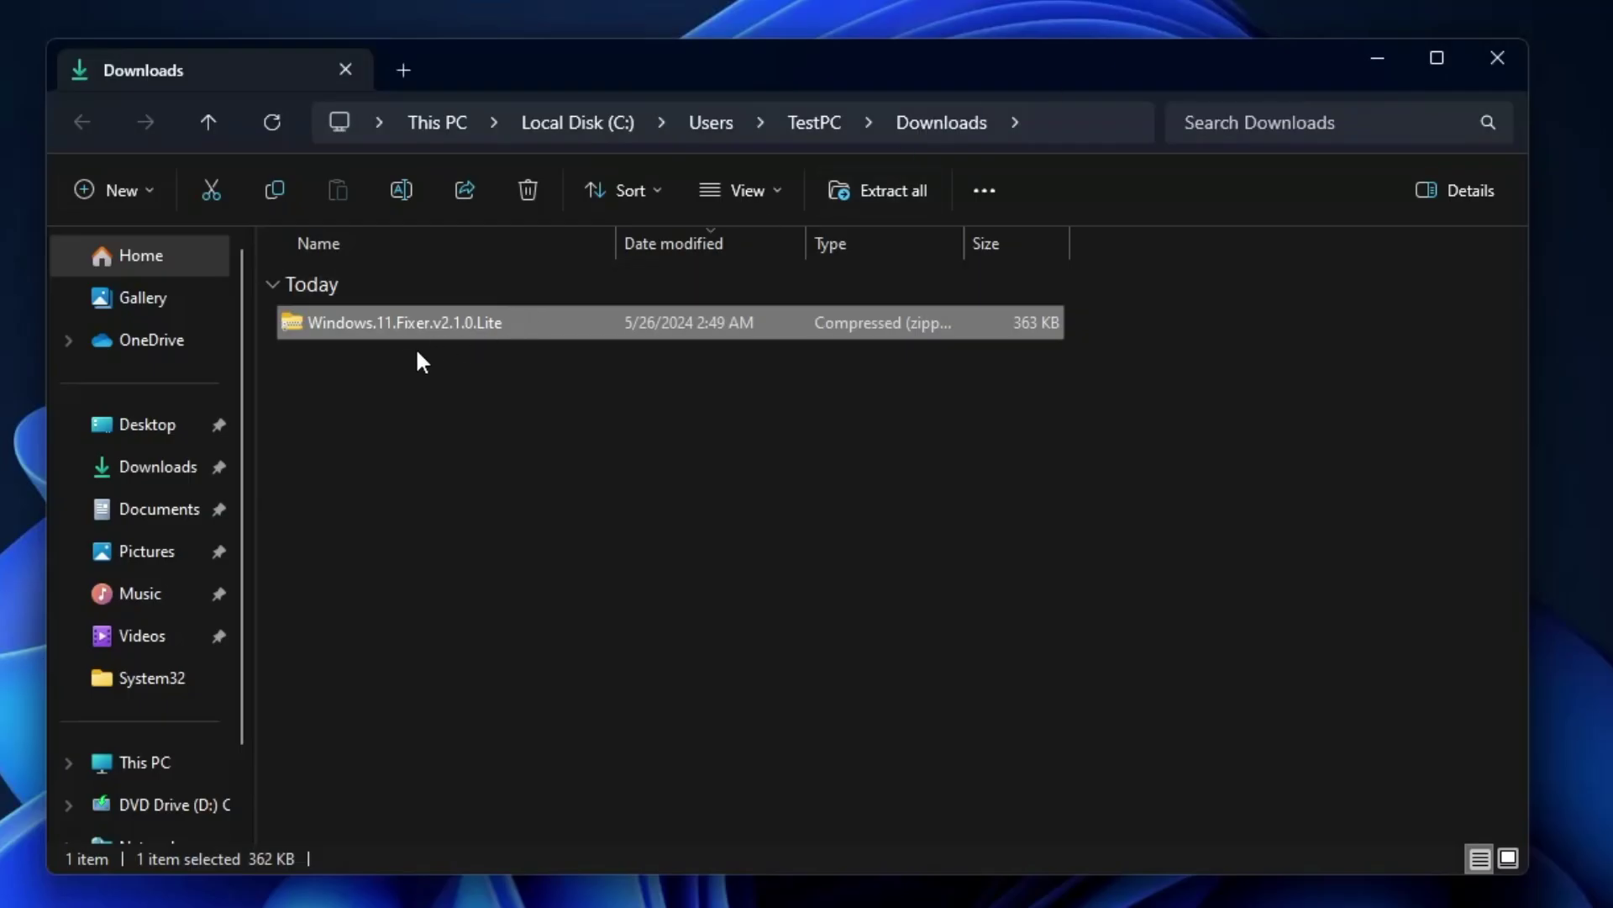
right_click(456, 323)
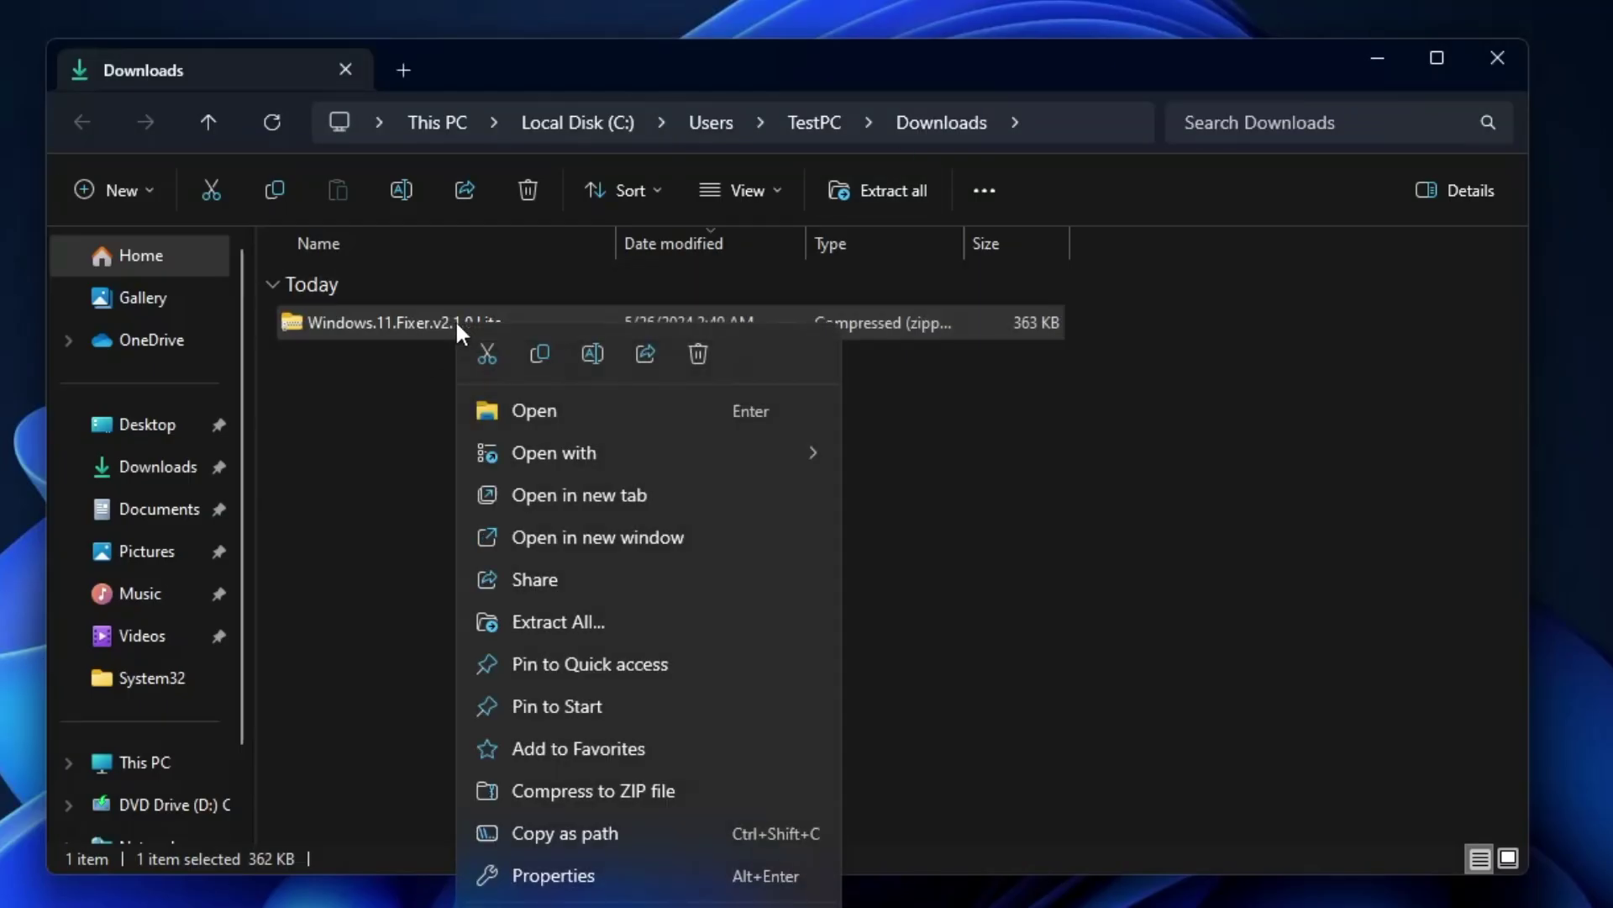
click(580, 621)
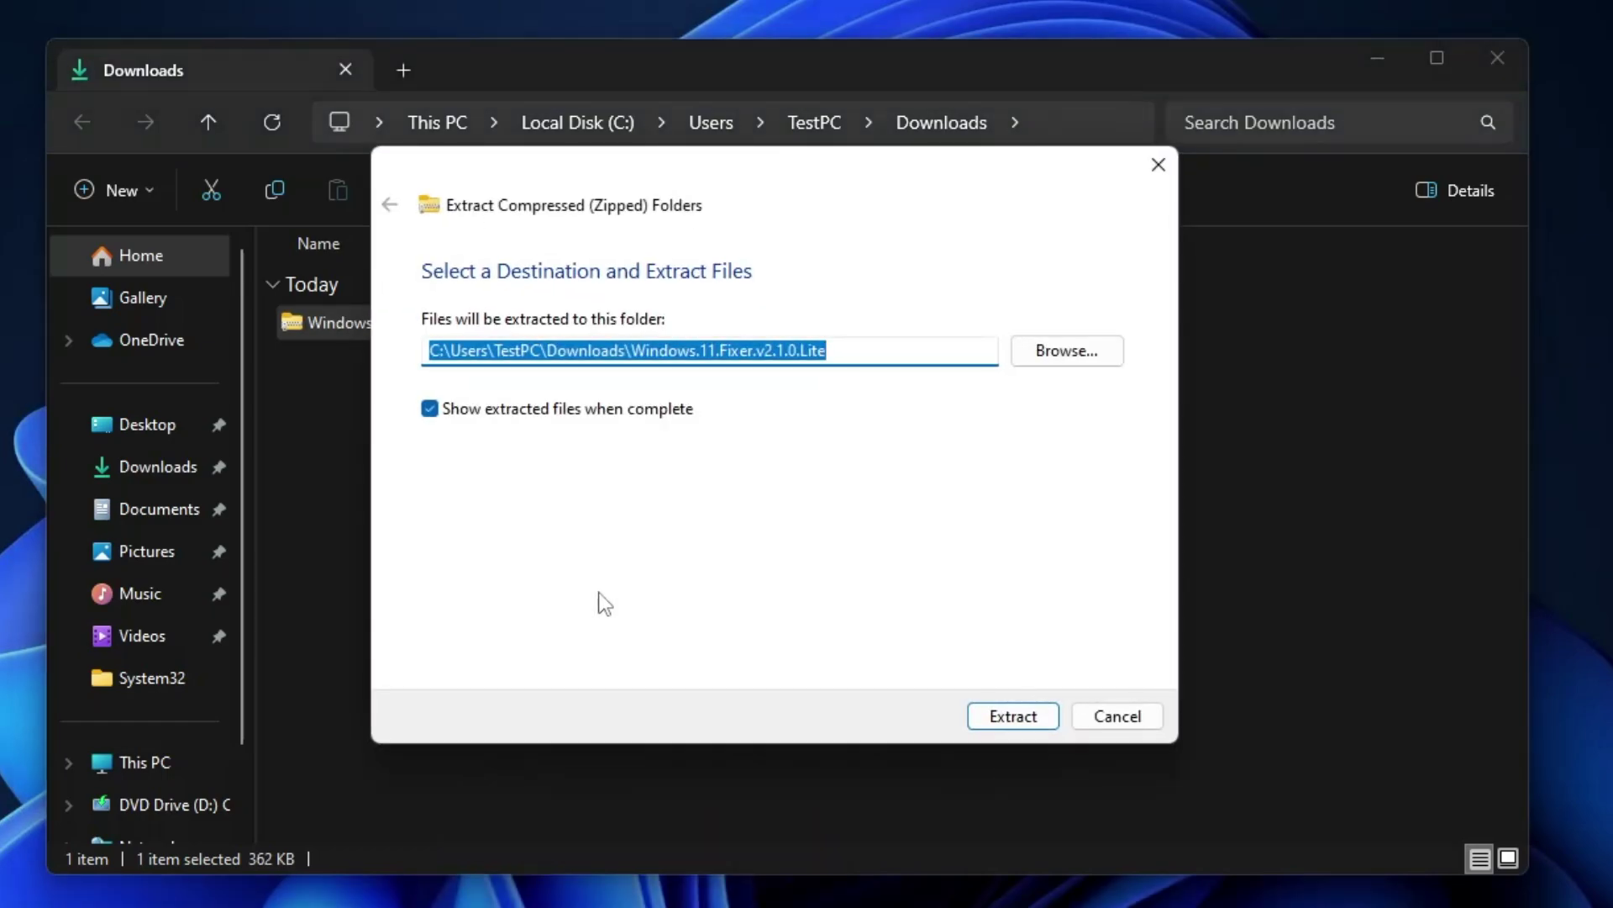
click(1022, 712)
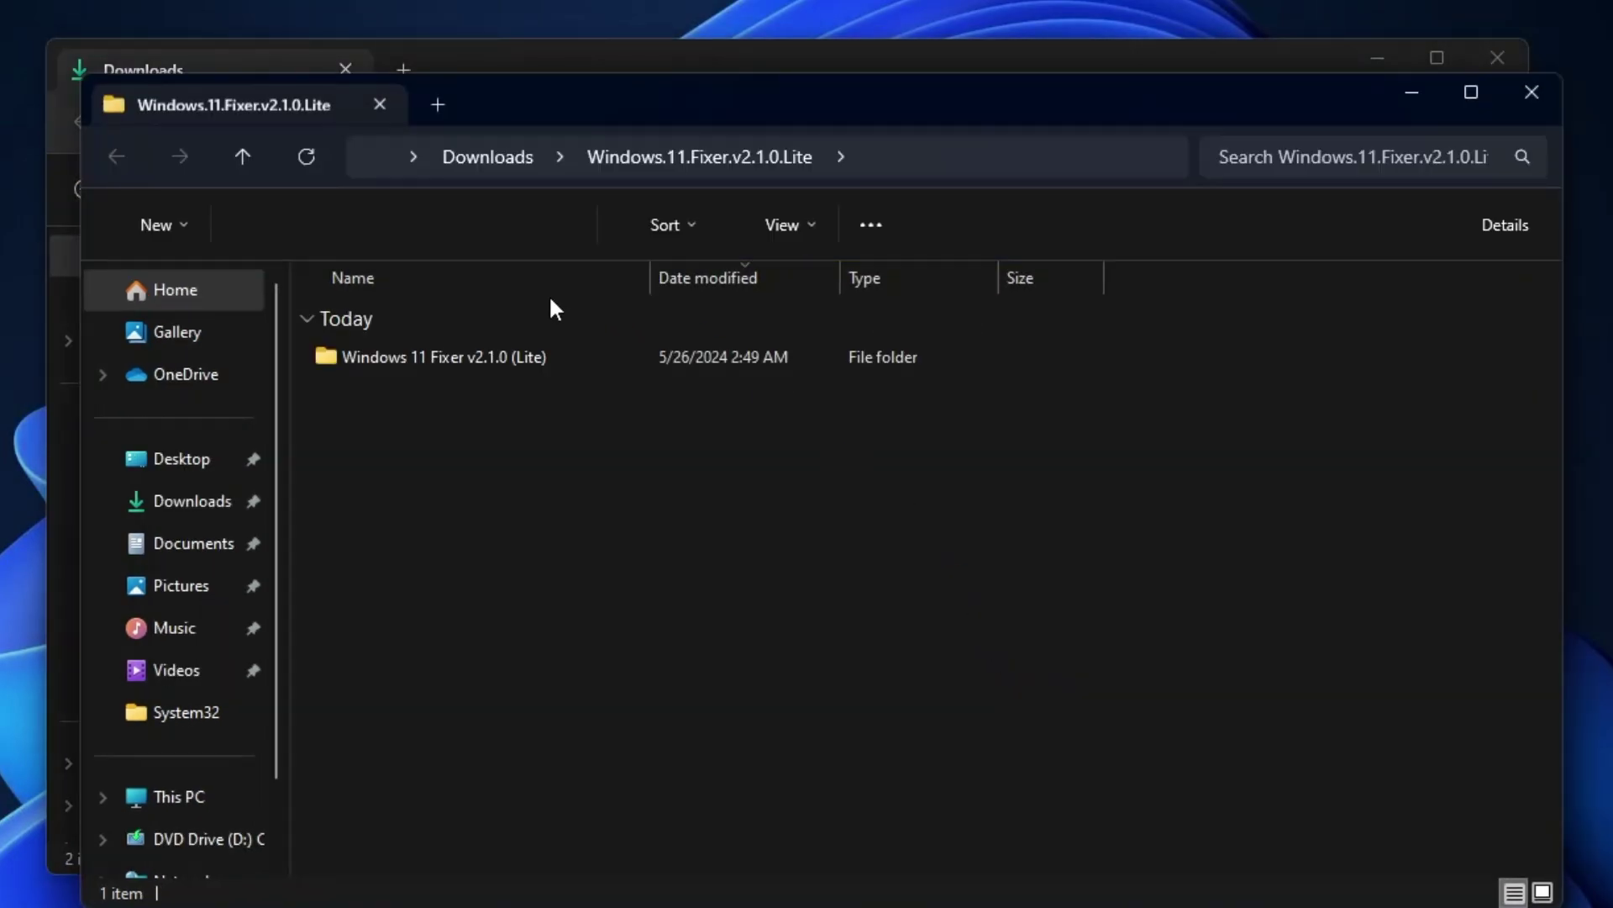
Launch the Windows 11 Fixer application from the extracted Data folder and allow it to make changes to the device
double_click(463, 363)
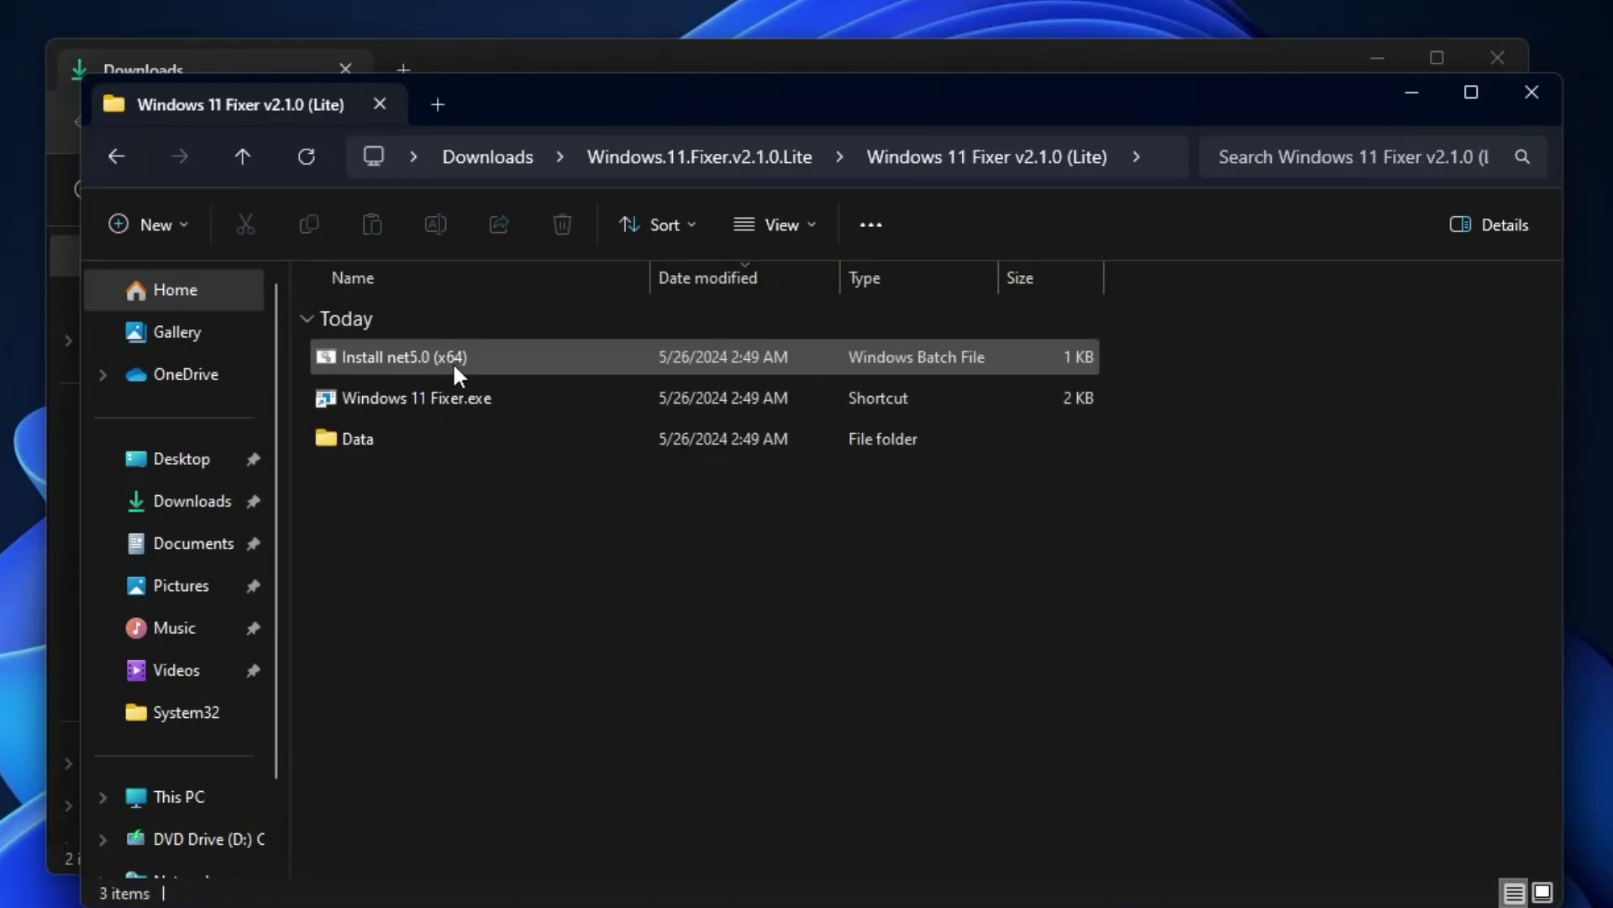
click(370, 435)
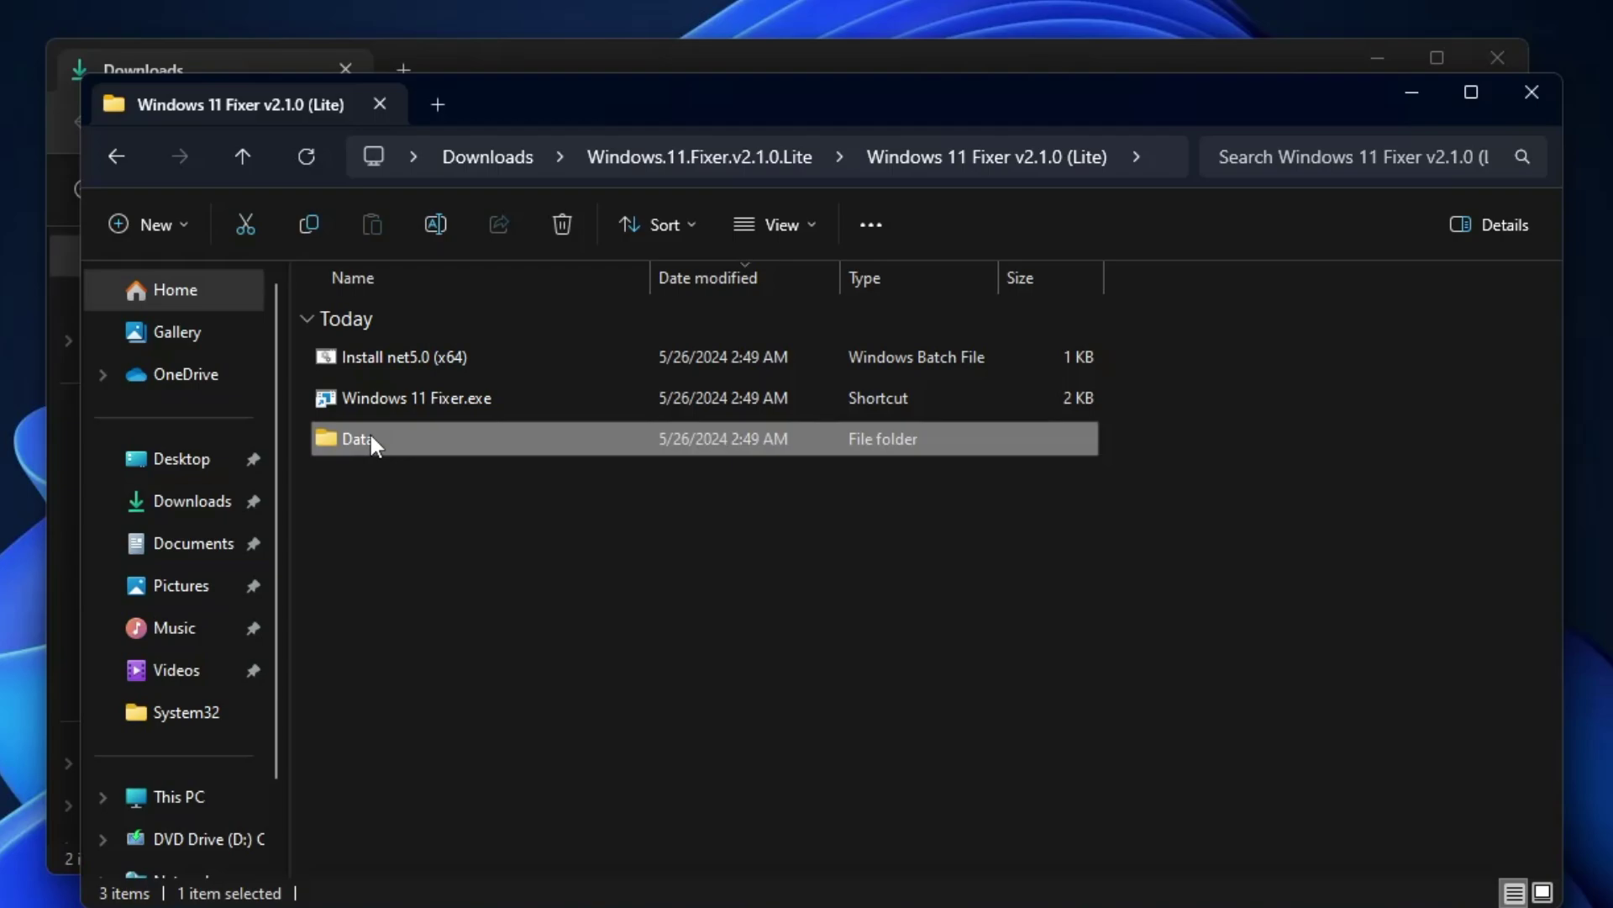
double_click(371, 436)
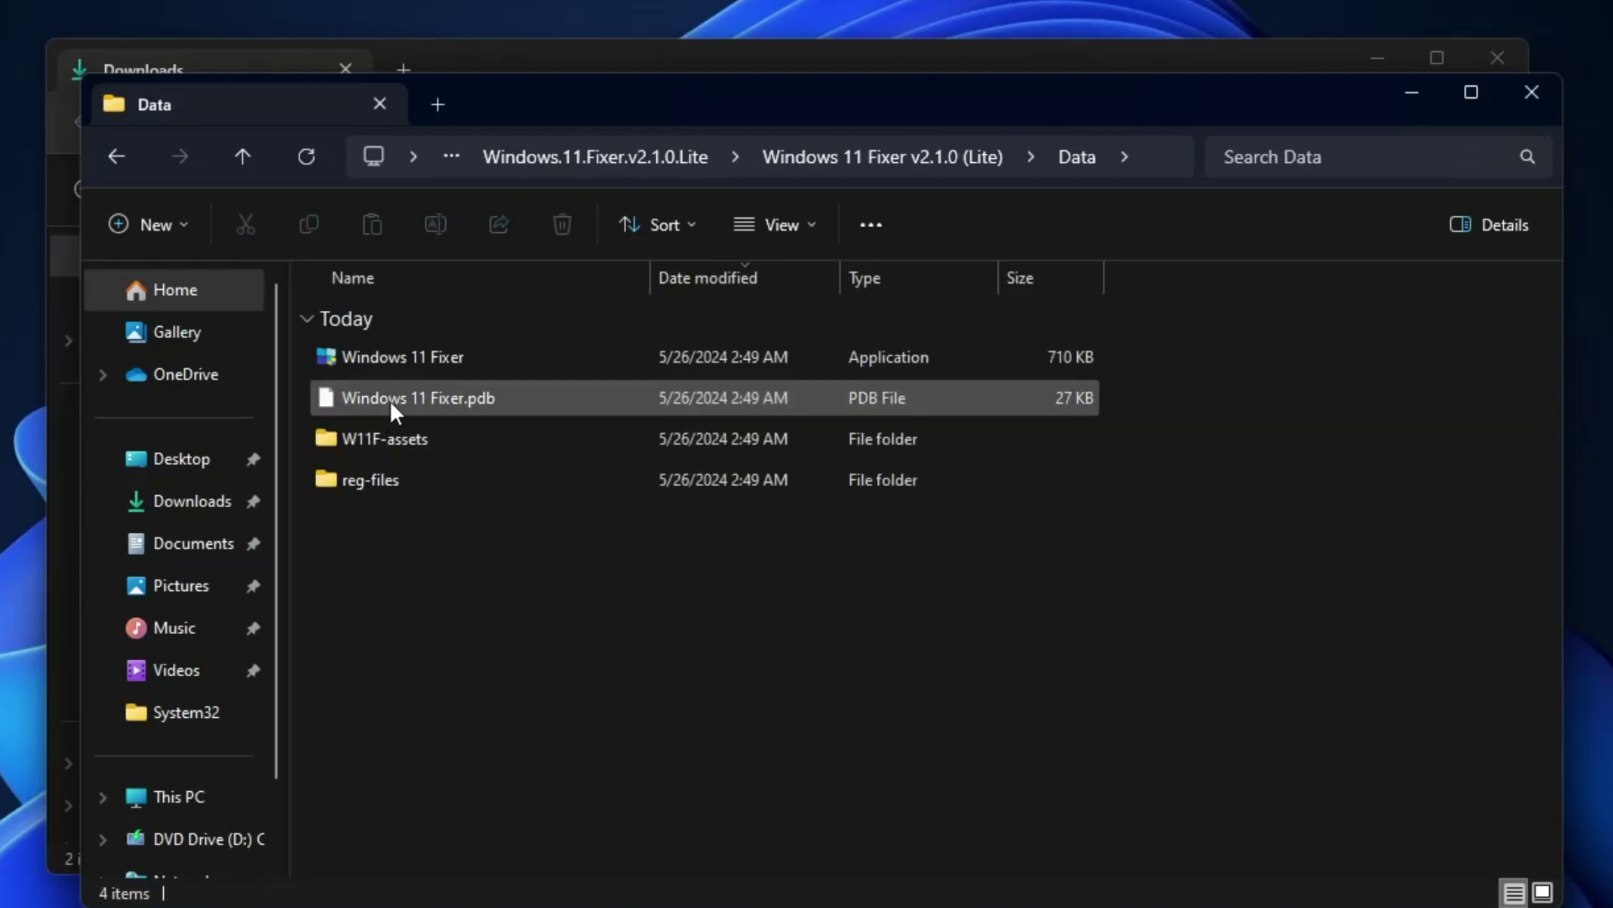
click(430, 374)
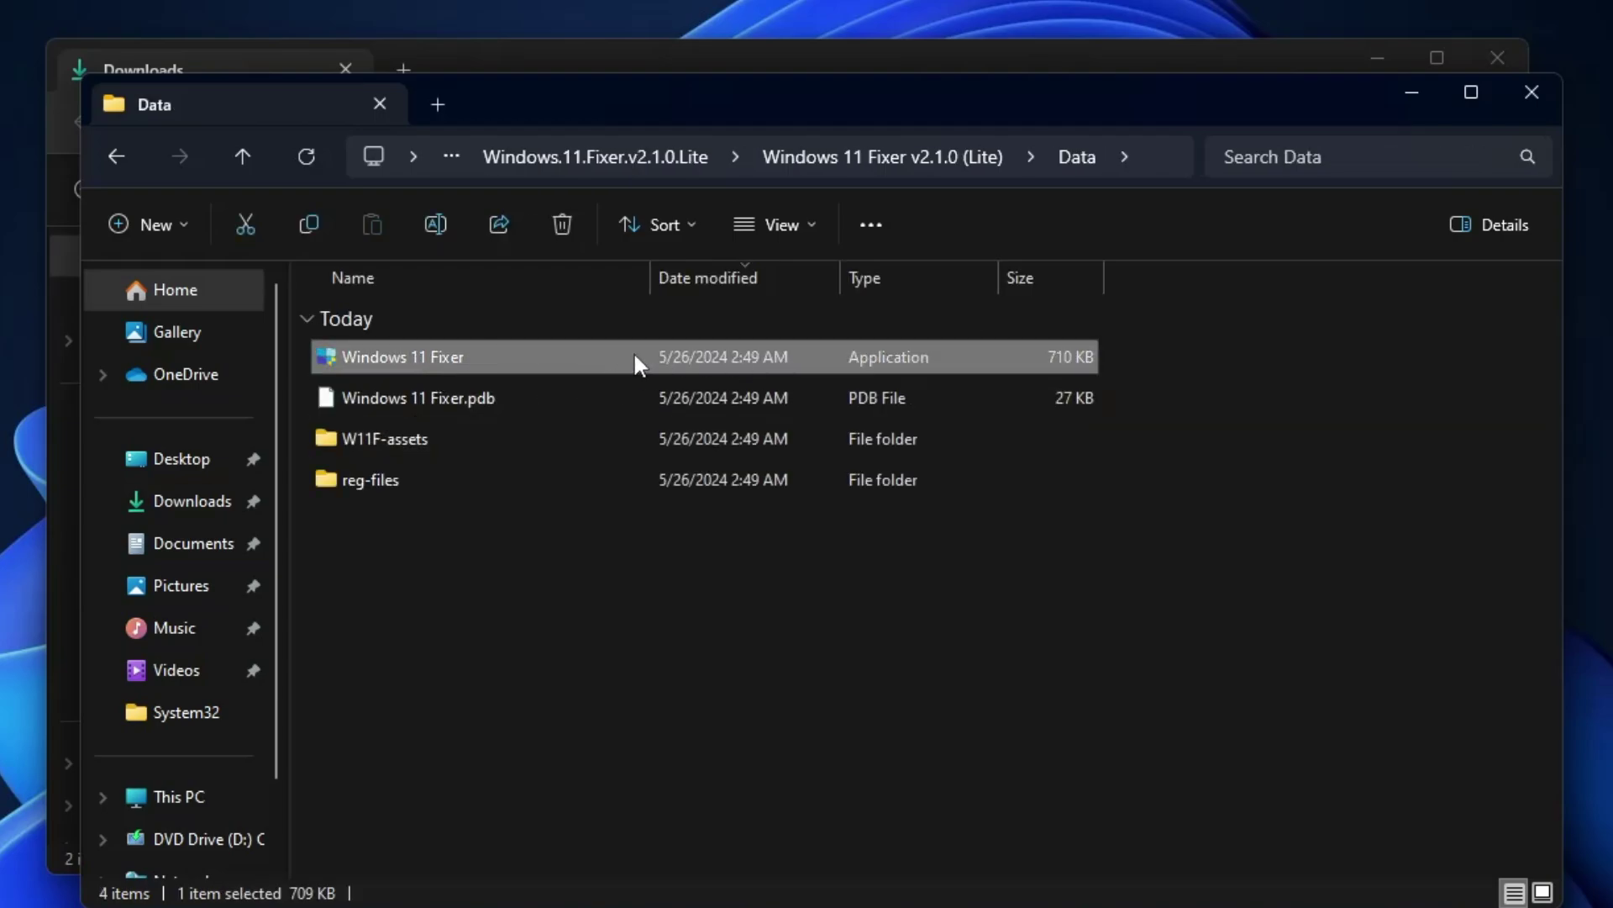
double_click(460, 356)
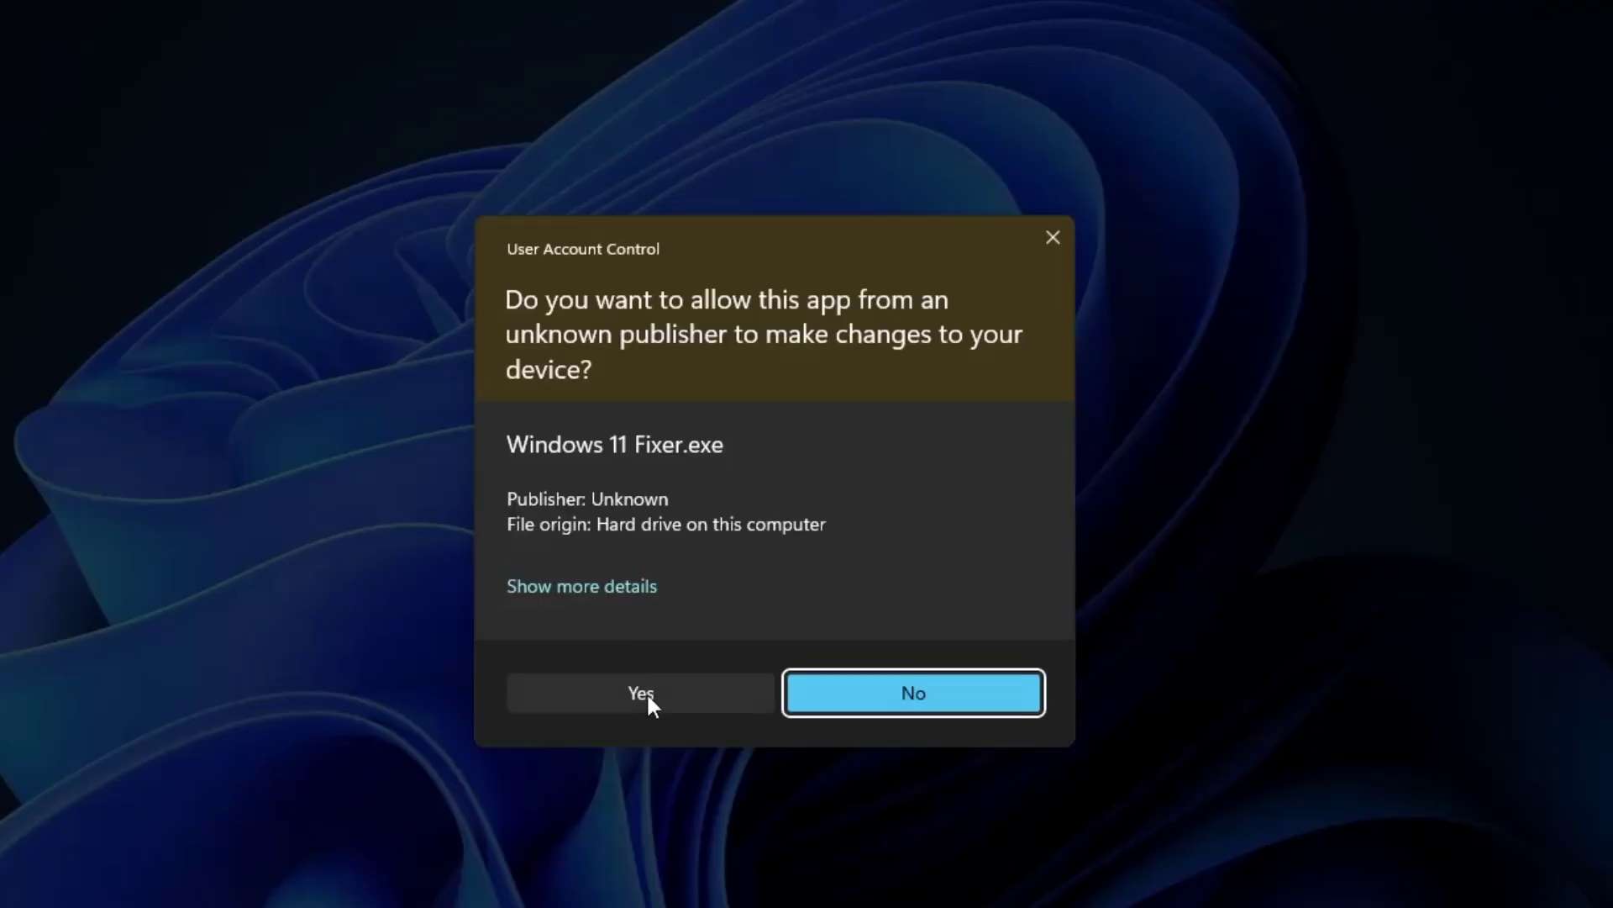
click(647, 692)
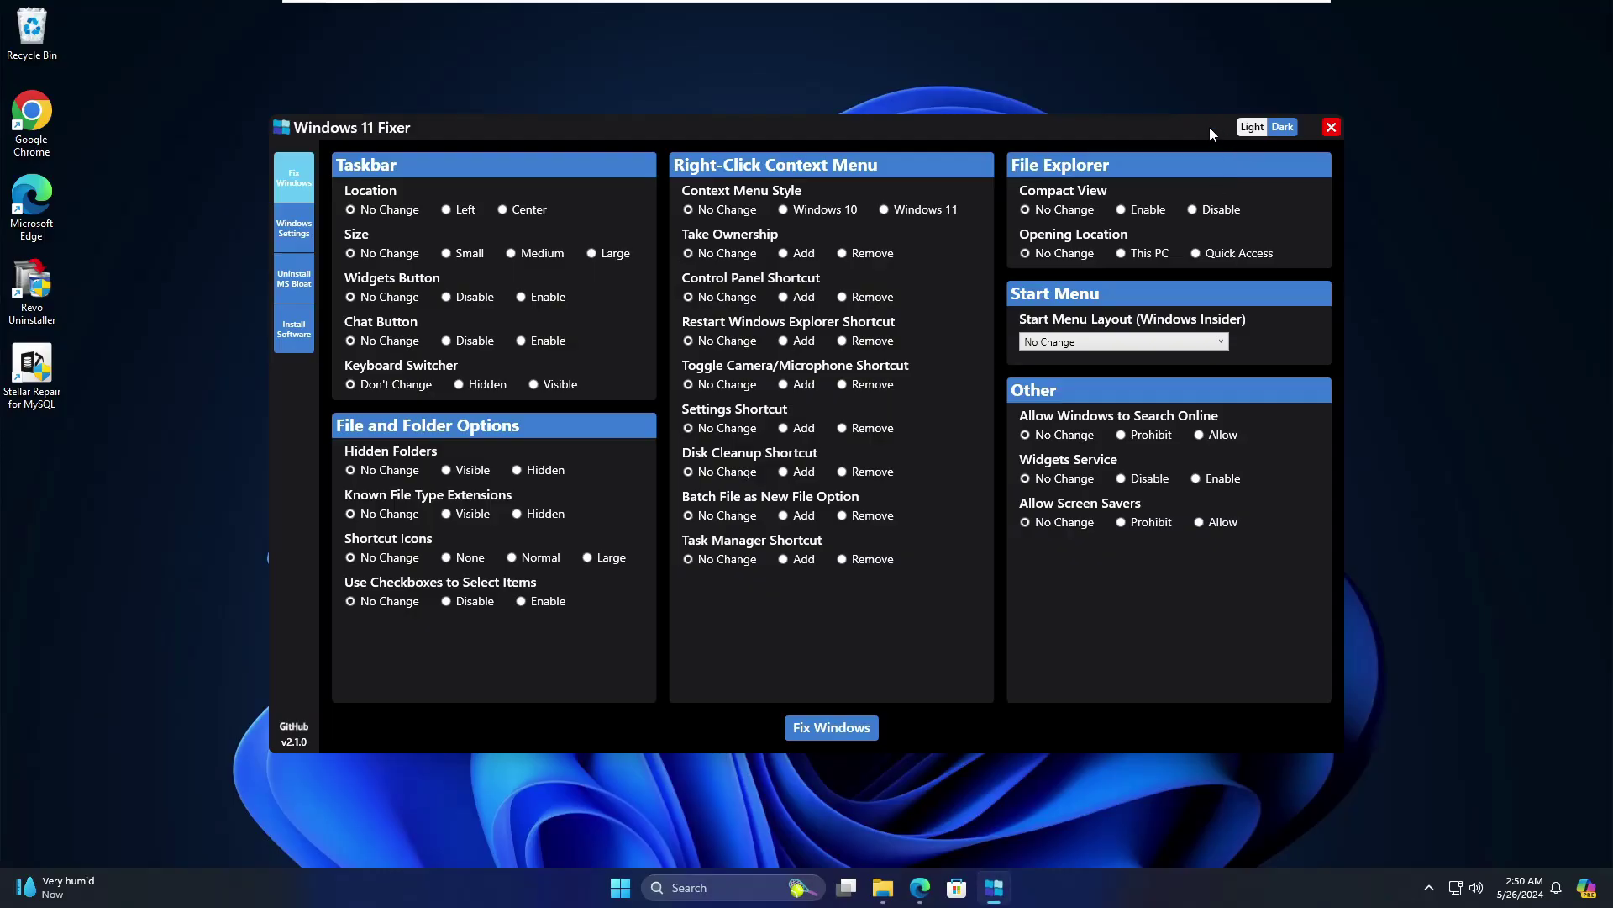
Minimize the Downloads and Data folder windows behind Windows 11 Fixer and reposition the Fixer window
drag(1208, 128, 1203, 253)
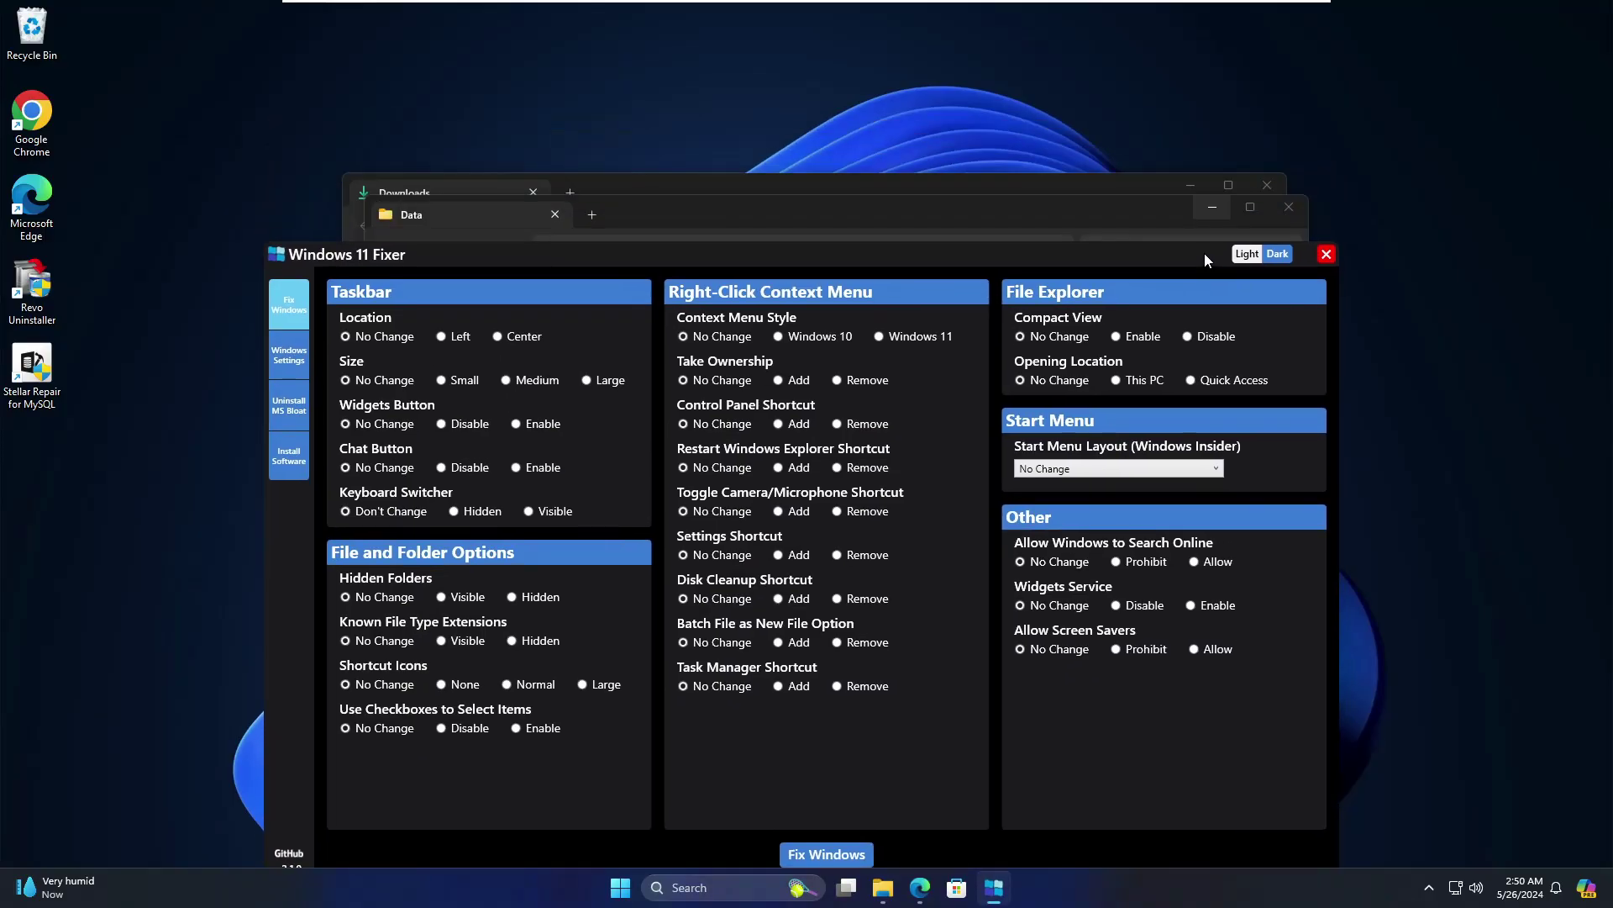
click(1185, 192)
click(1188, 187)
drag(1082, 253, 1097, 135)
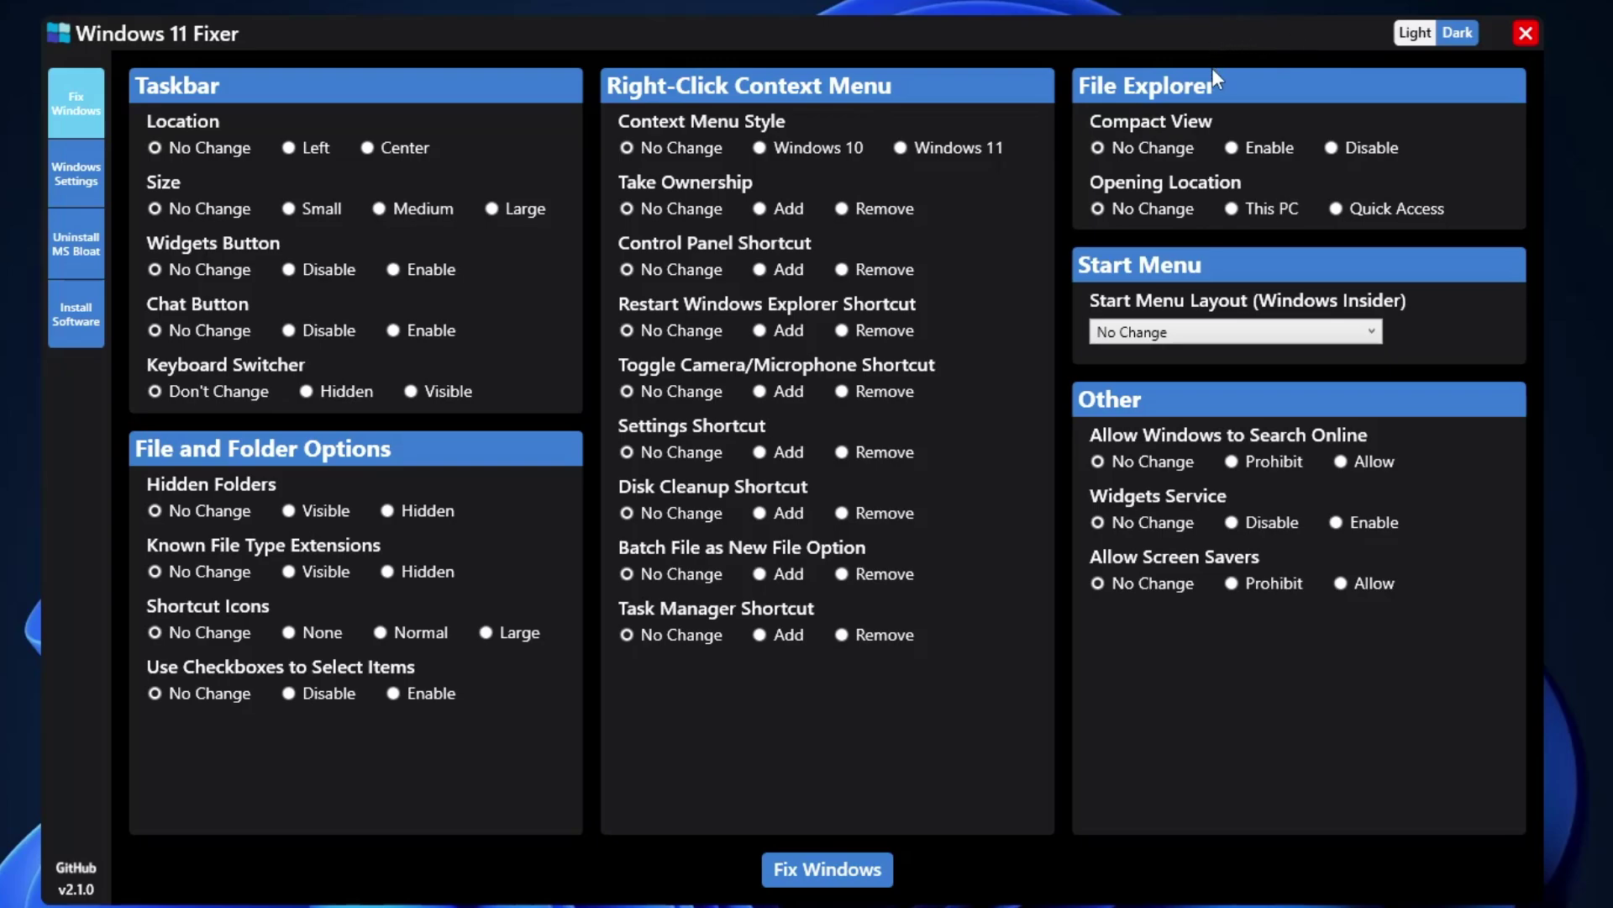
Try both interface themes of Windows 11 Fixer and set it to Light
click(1415, 41)
click(1458, 34)
click(1424, 40)
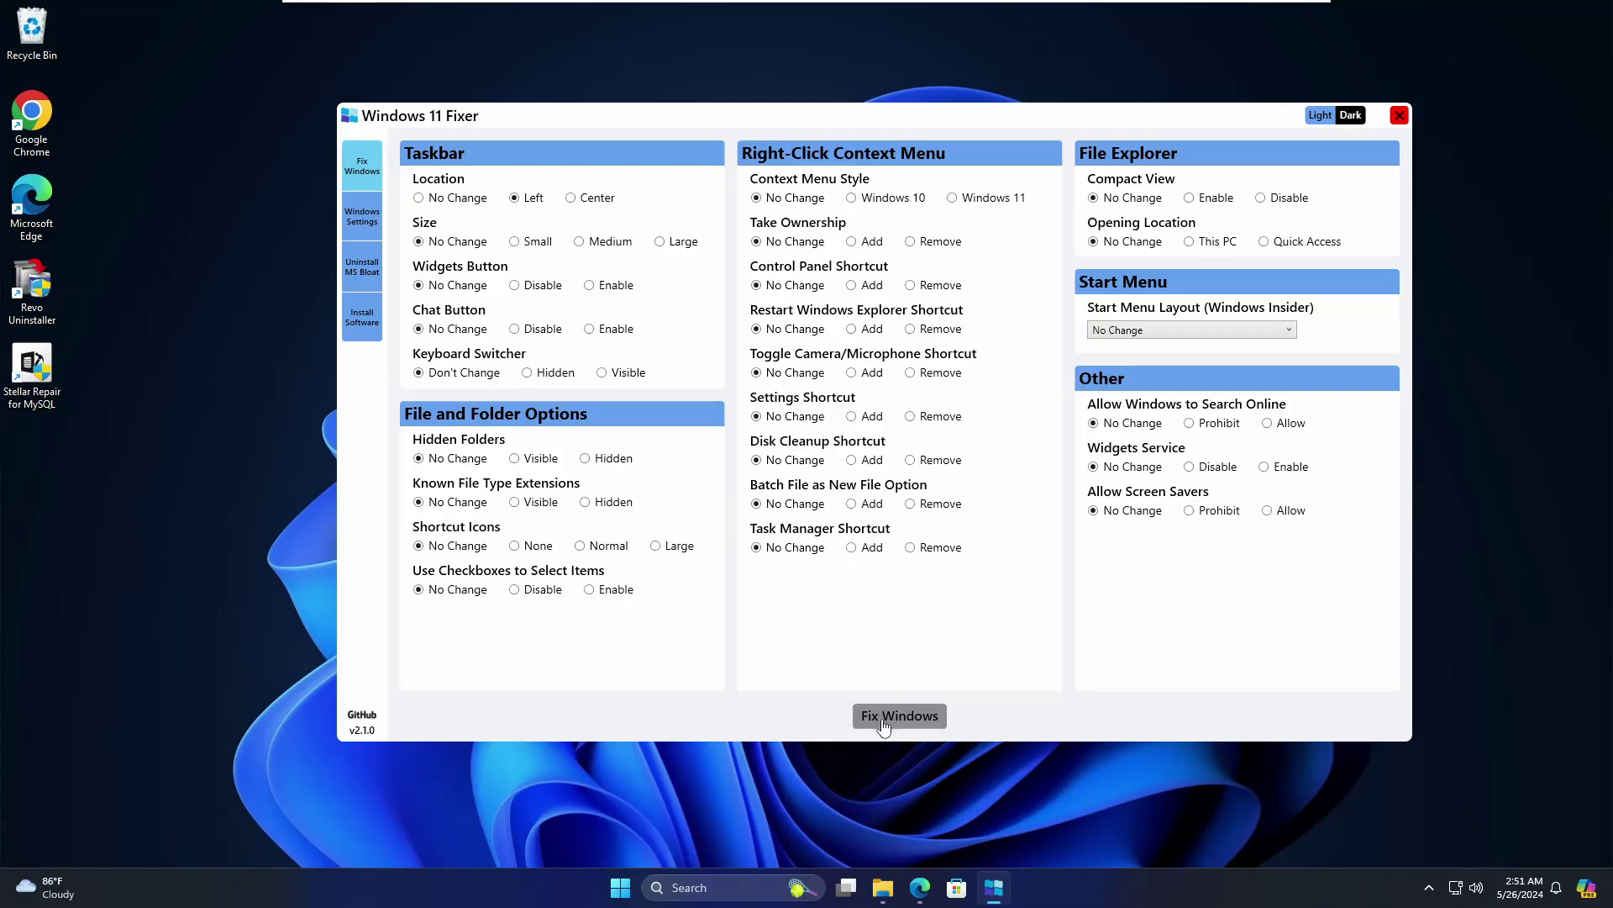
Apply the taskbar location setting Left to Windows
click(891, 859)
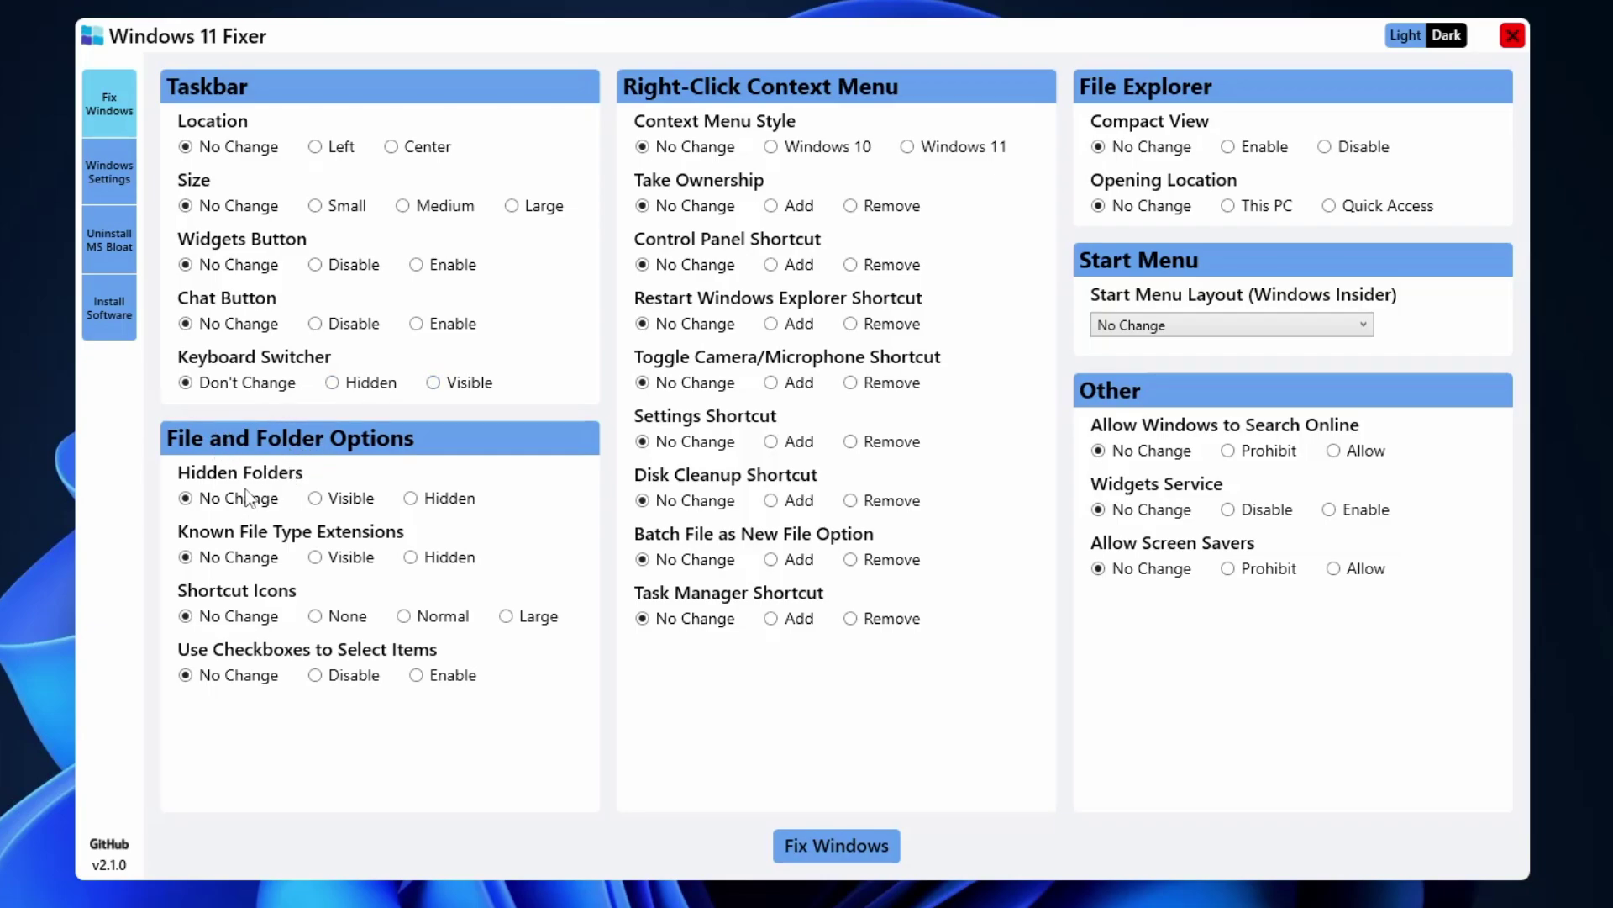
Set Known File Type Extensions to Visible and Shortcut Icons to None, and apply both changes
click(316, 558)
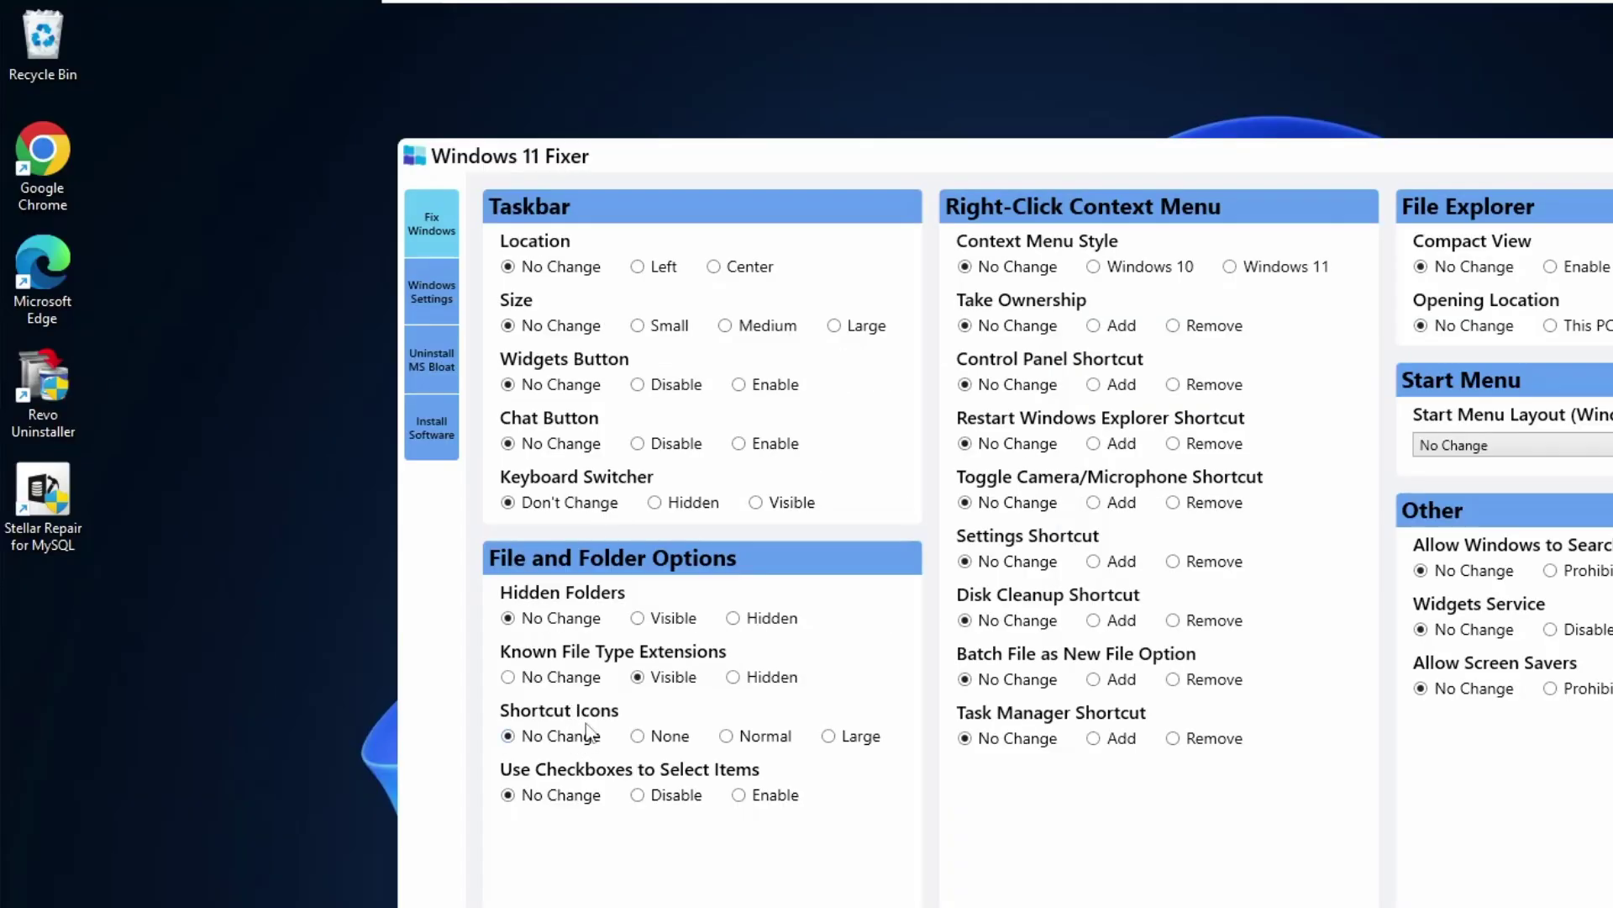
drag(694, 145, 470, 58)
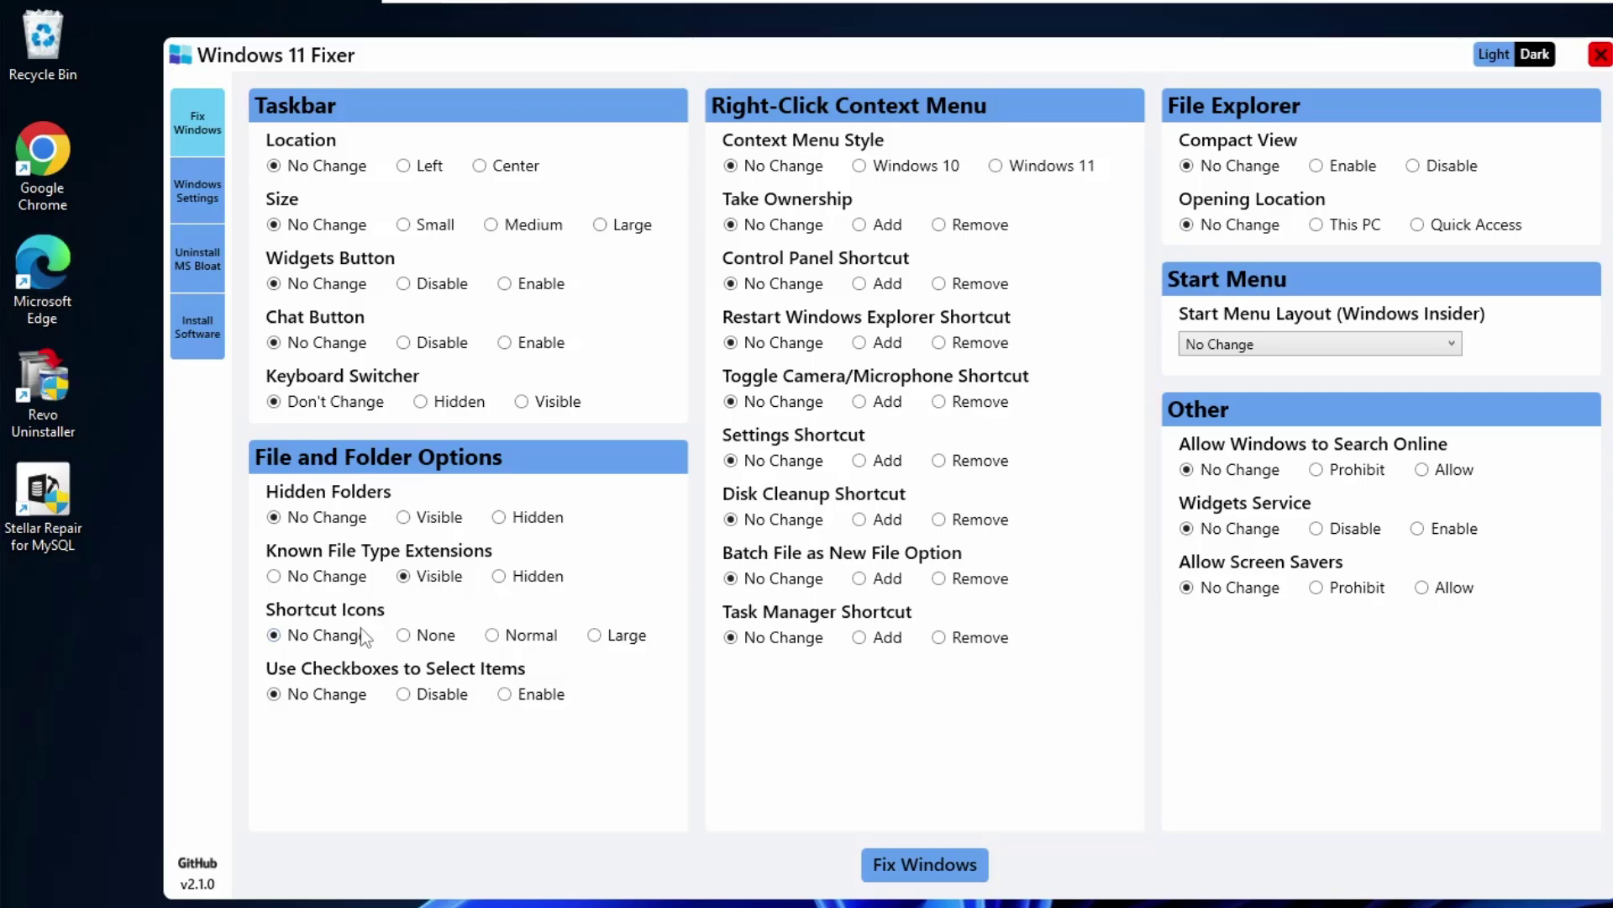
click(404, 636)
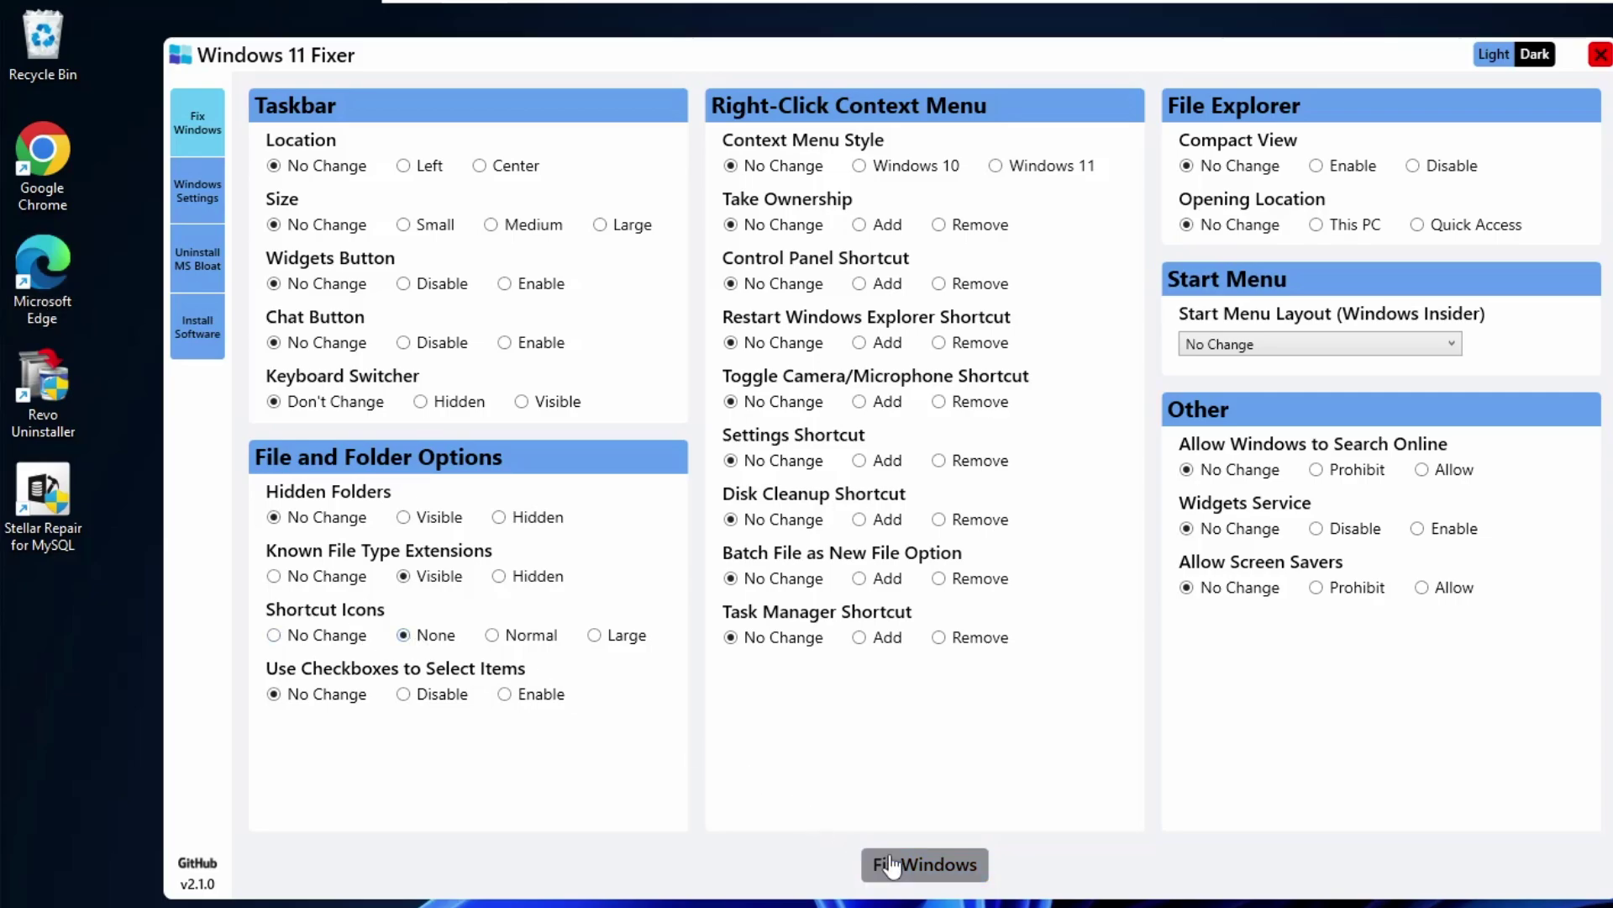
click(914, 870)
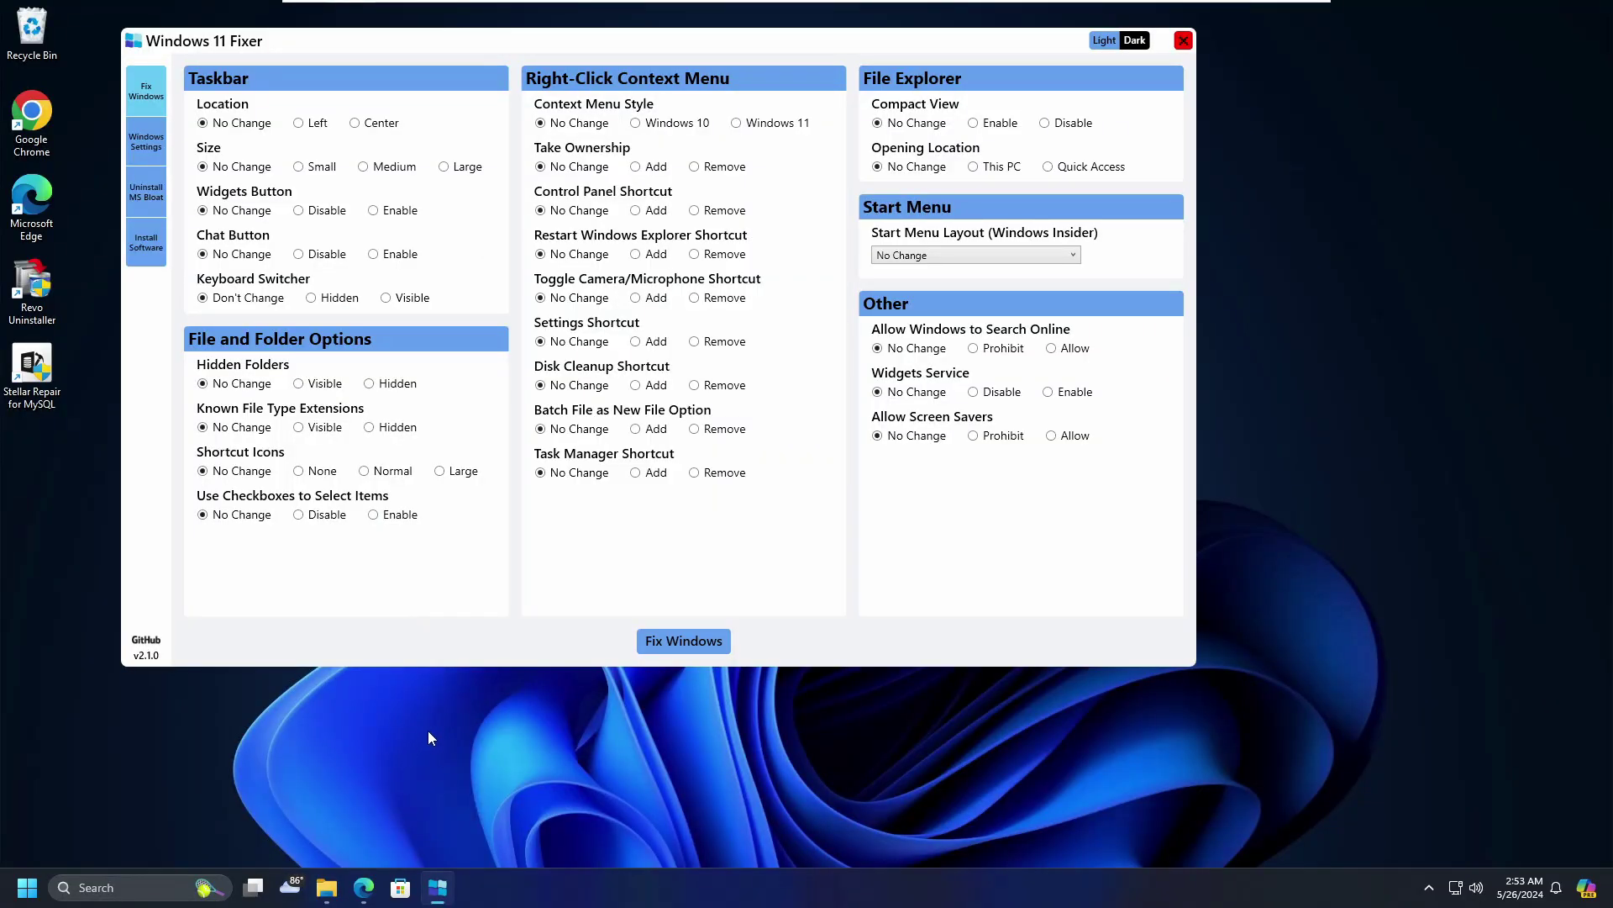
Restart the Windows Explorer process from Task Manager and minimize Task Manager
mouse_move(326, 887)
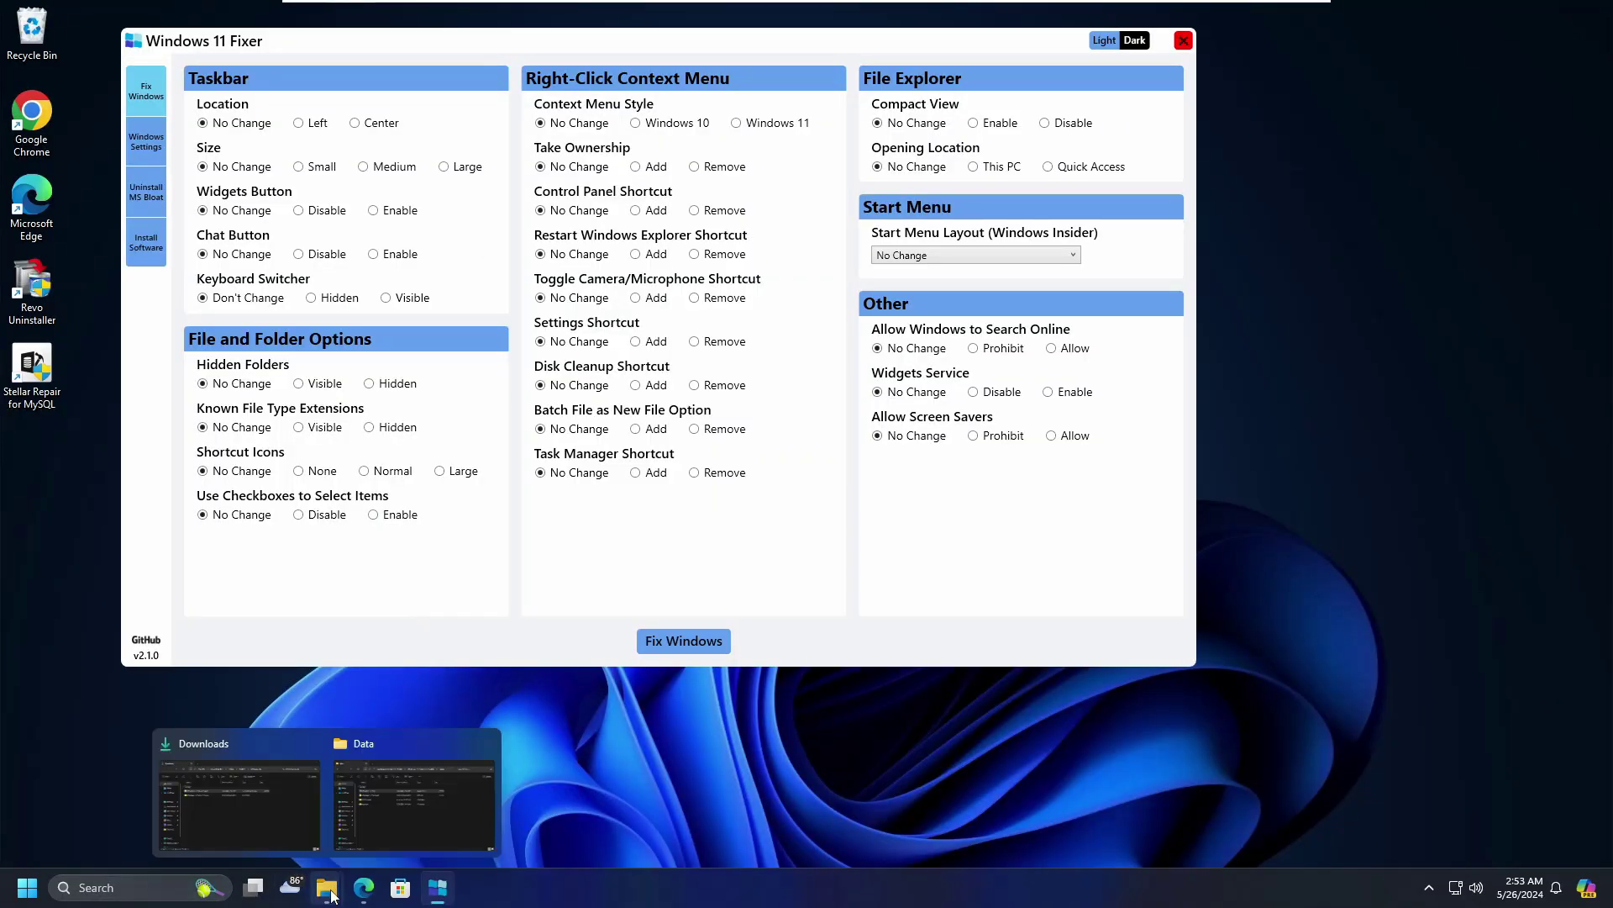
right_click(28, 889)
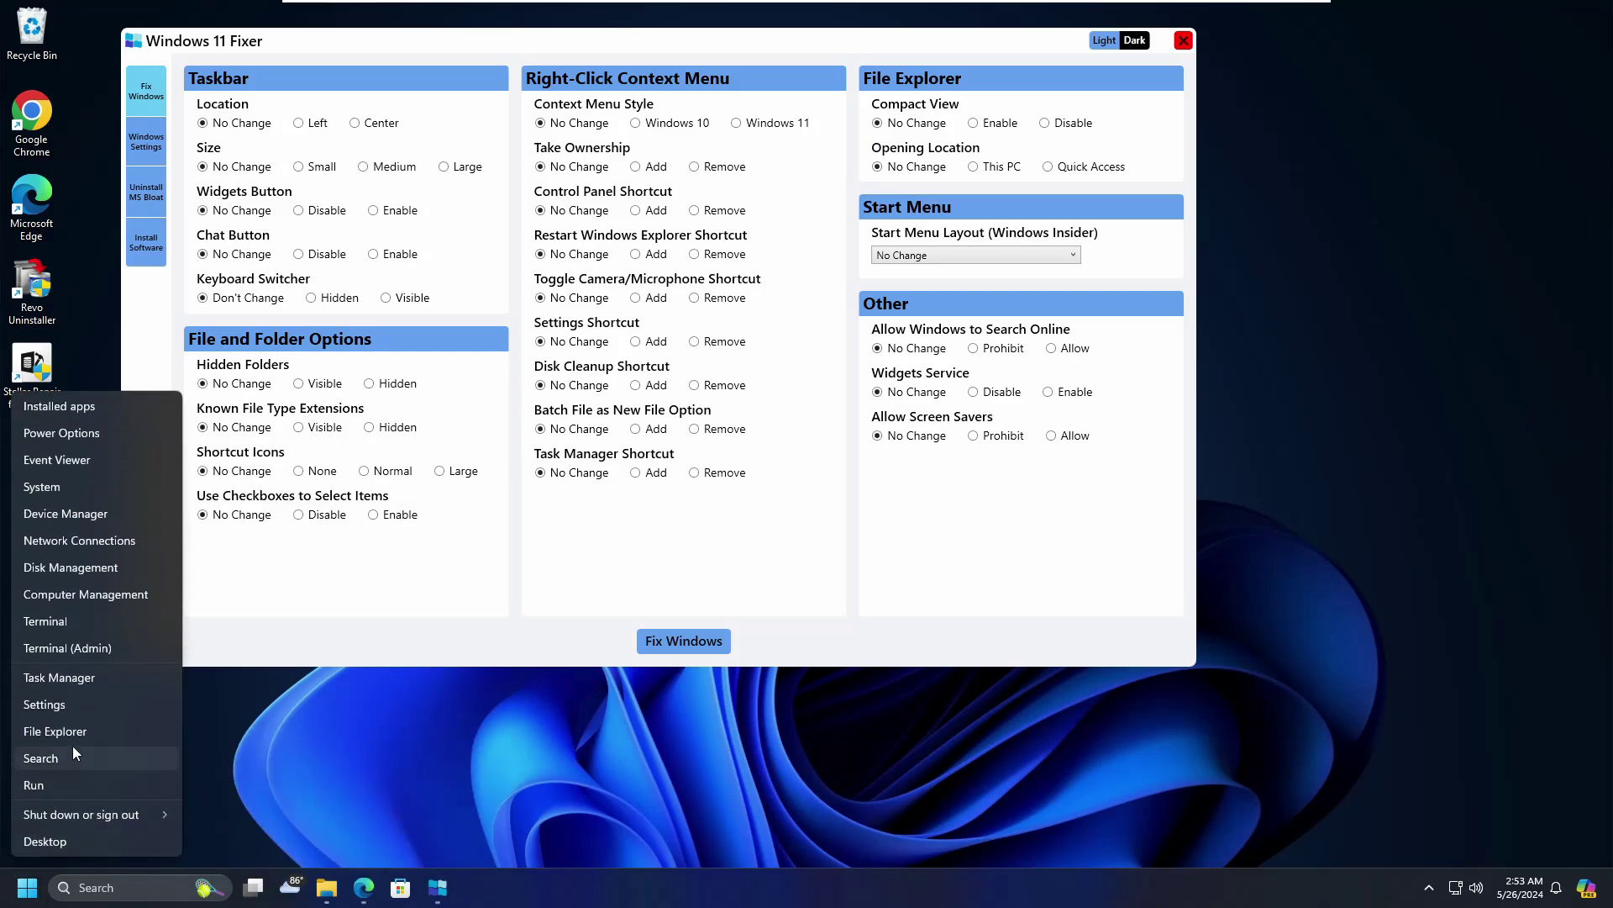
click(83, 686)
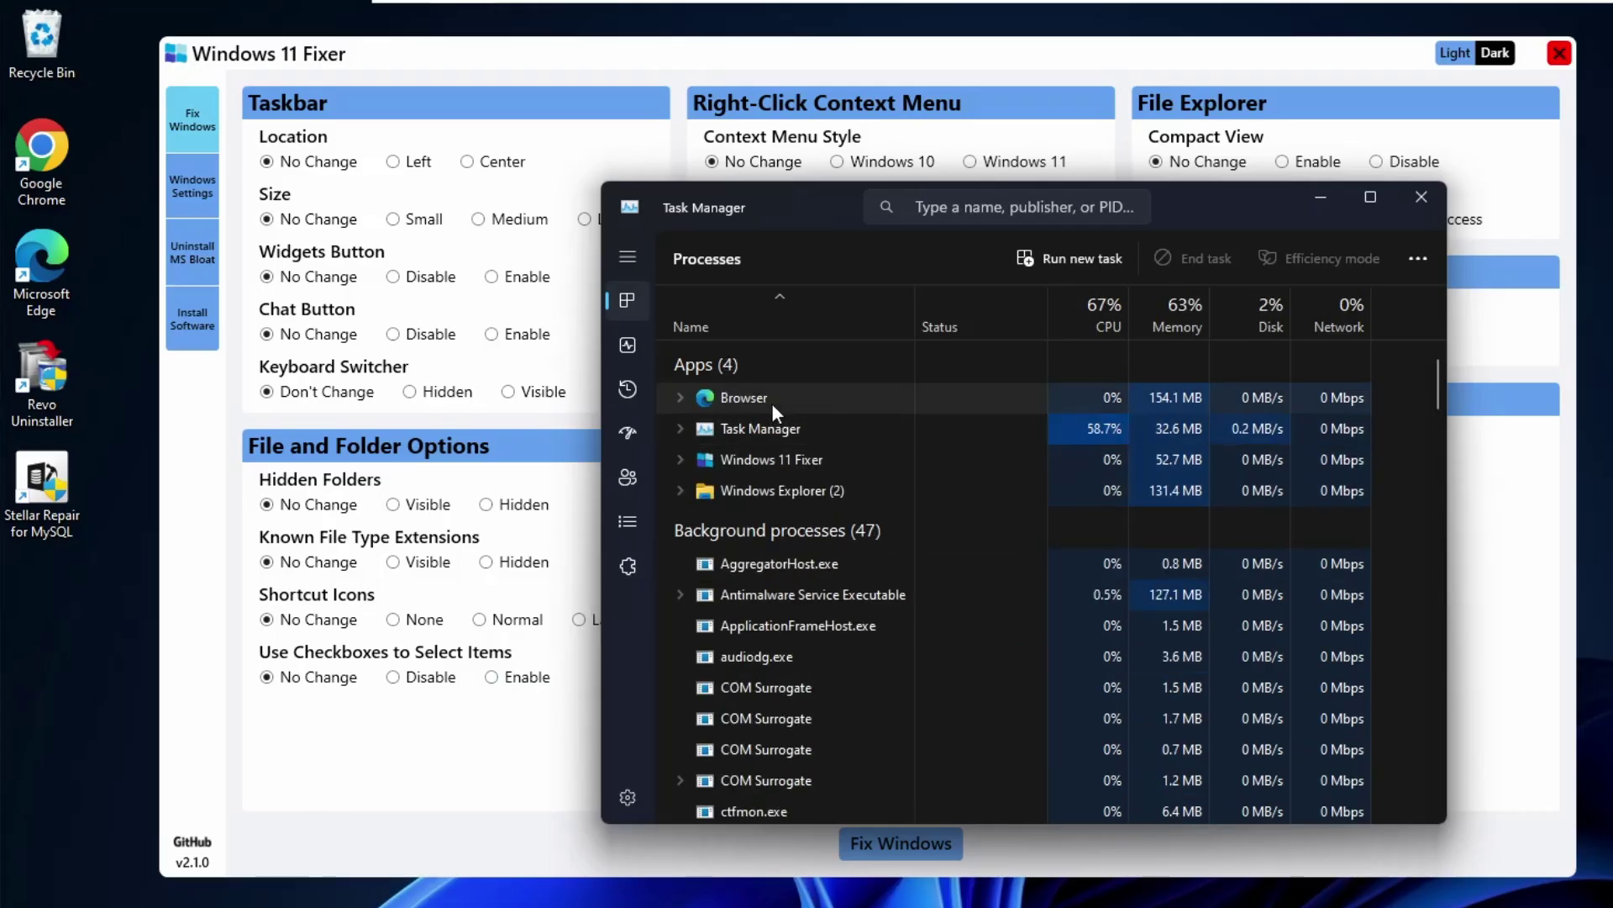
right_click(799, 492)
click(850, 527)
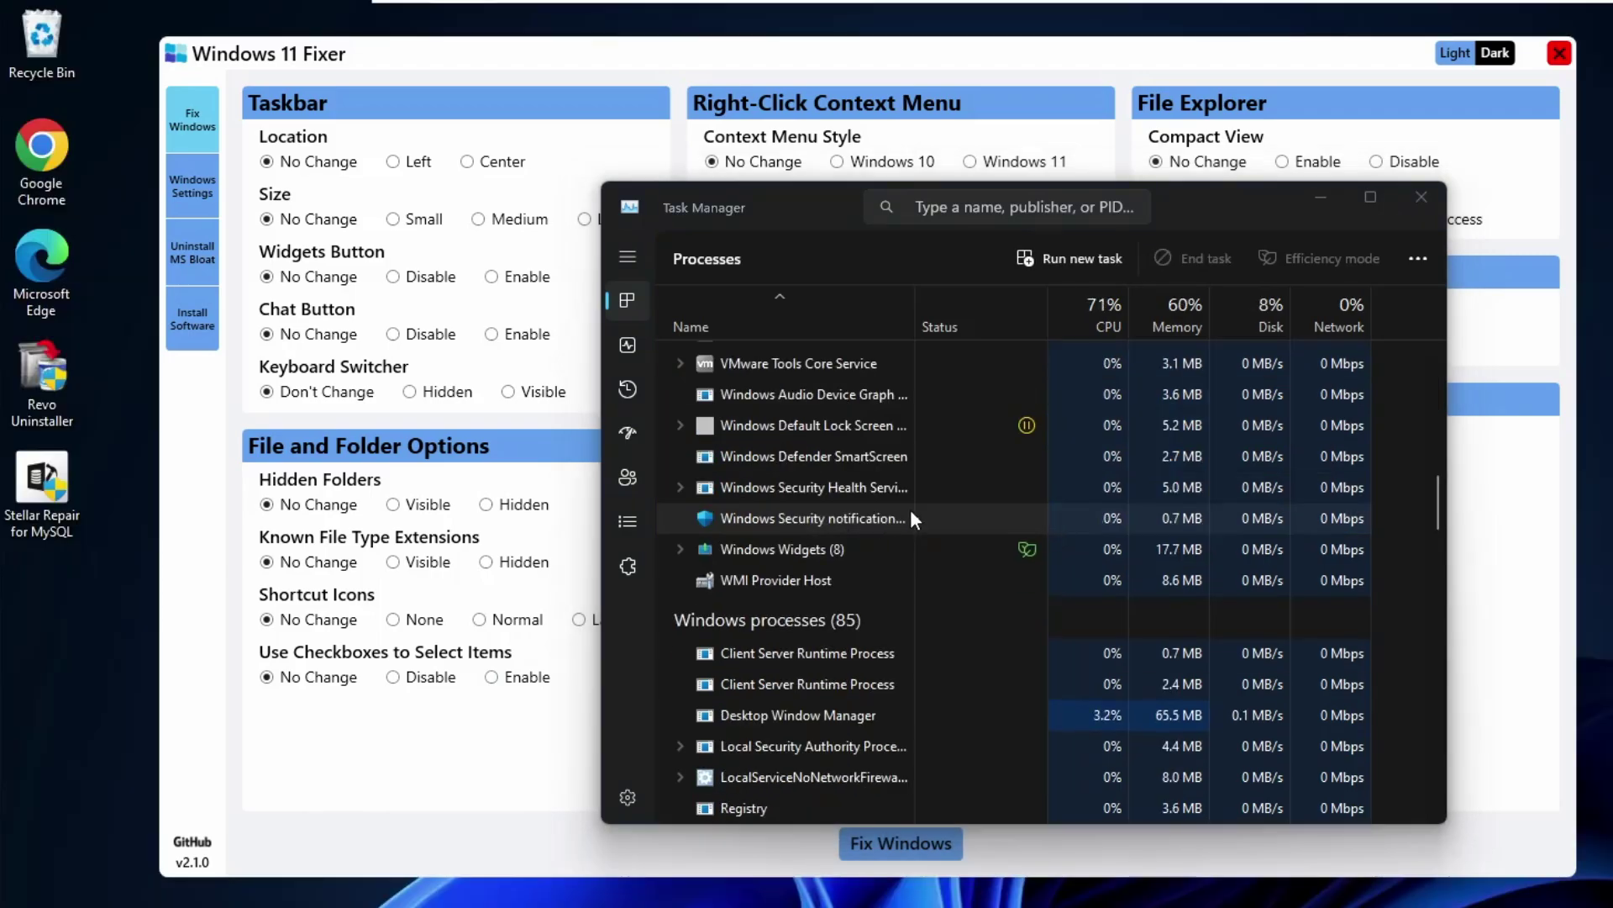
click(1318, 197)
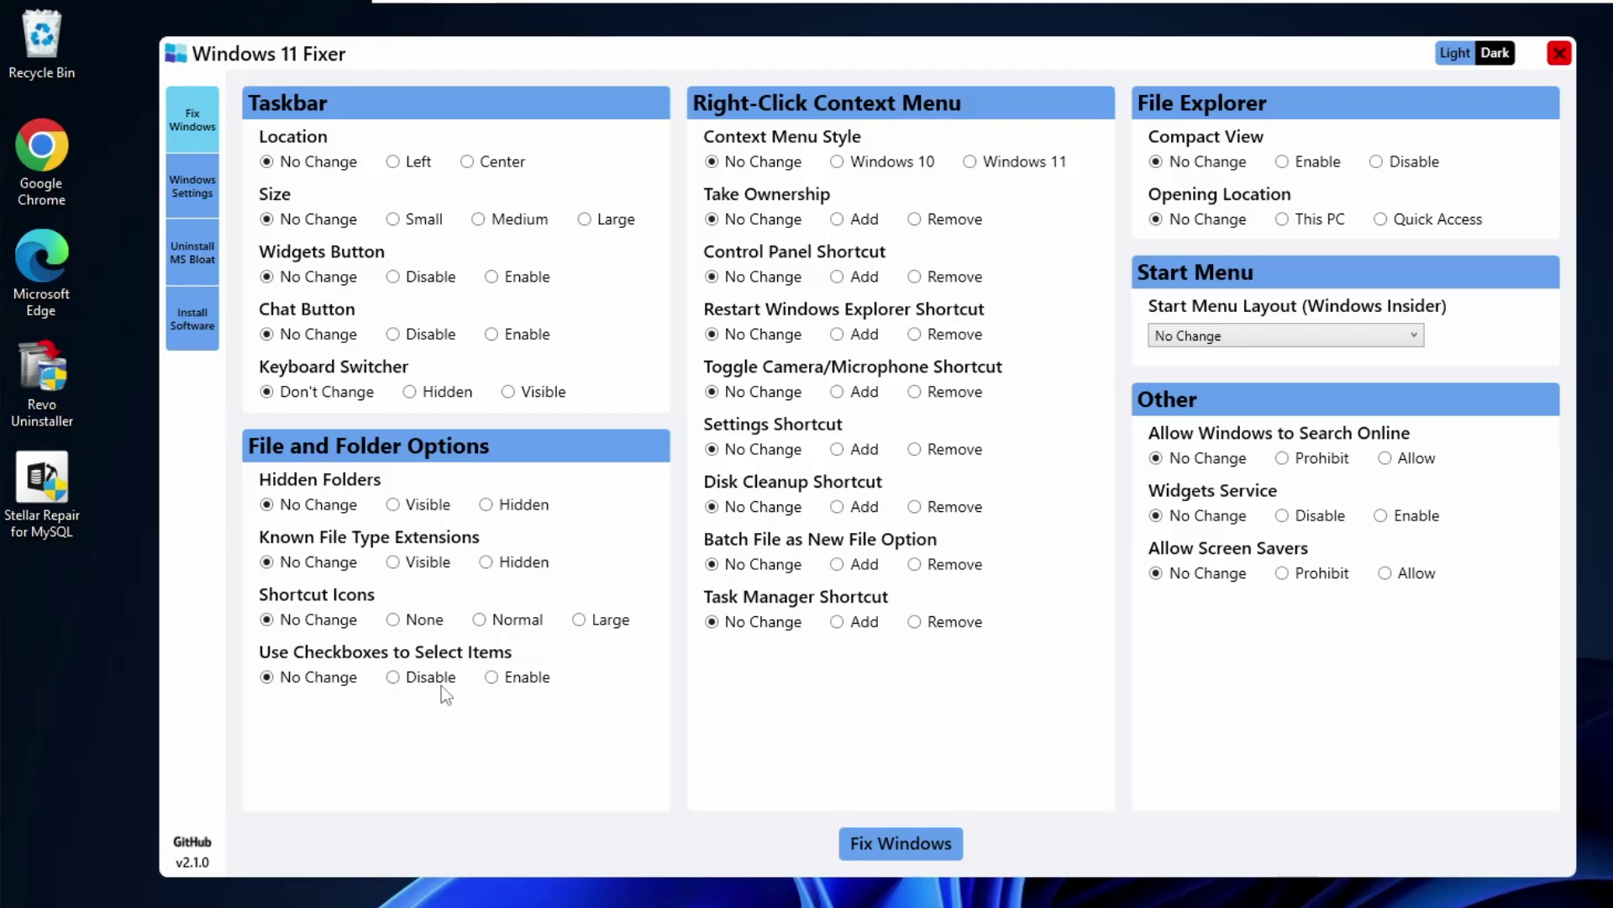
Examine the current context menus of the Google Chrome shortcut and the empty desktop, including the desktop's additional options
drag(859, 42, 960, 89)
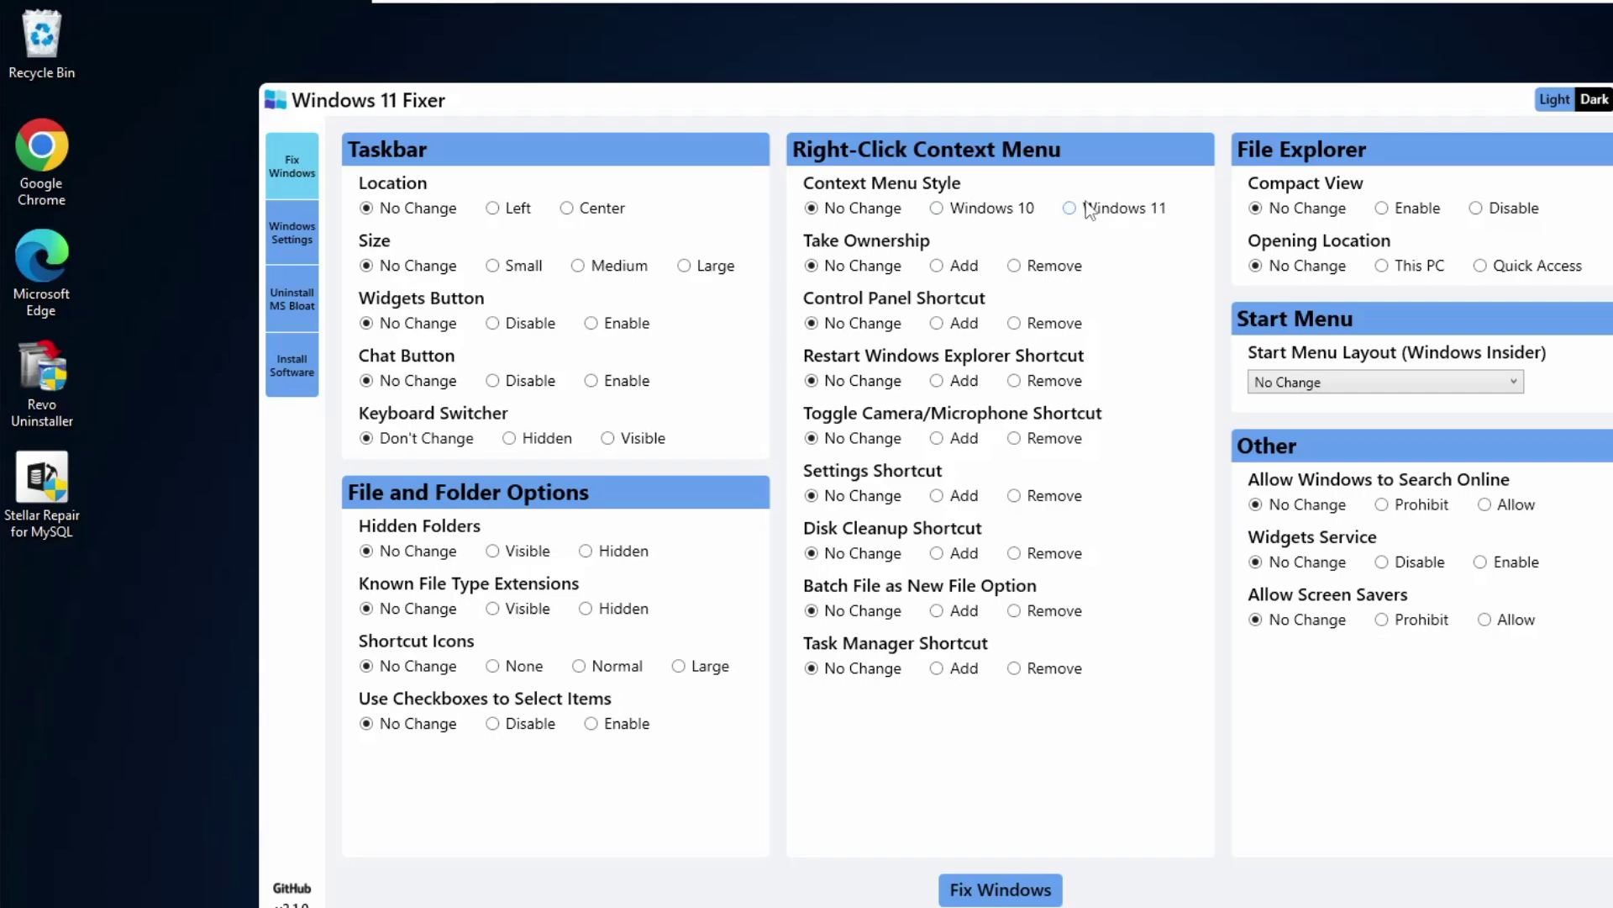
right_click(51, 158)
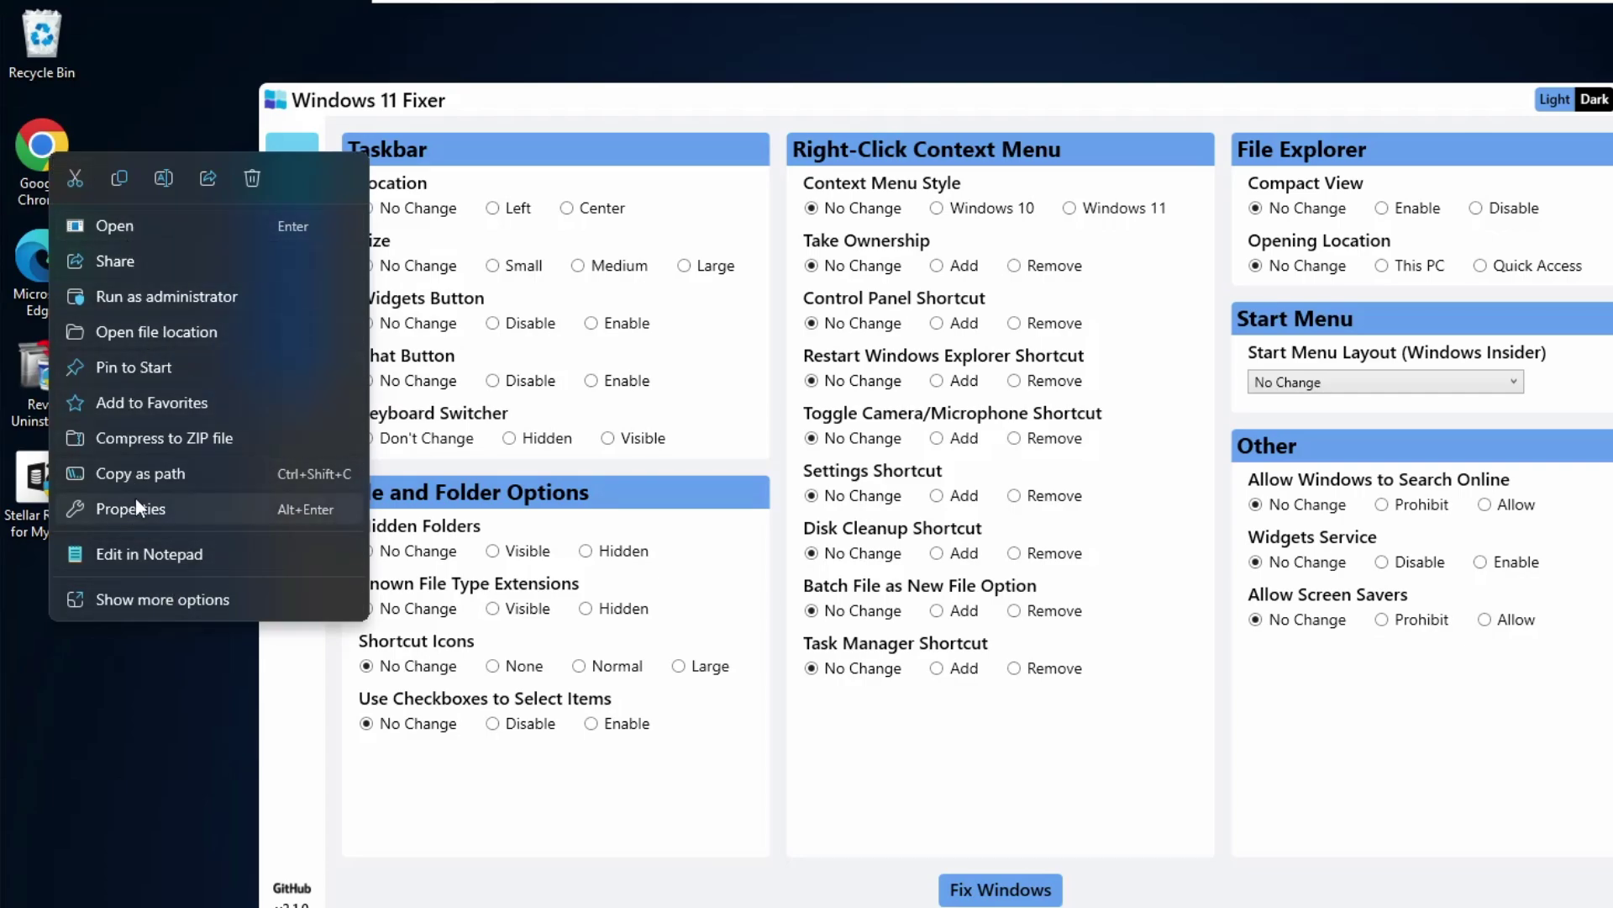
click(156, 130)
right_click(155, 169)
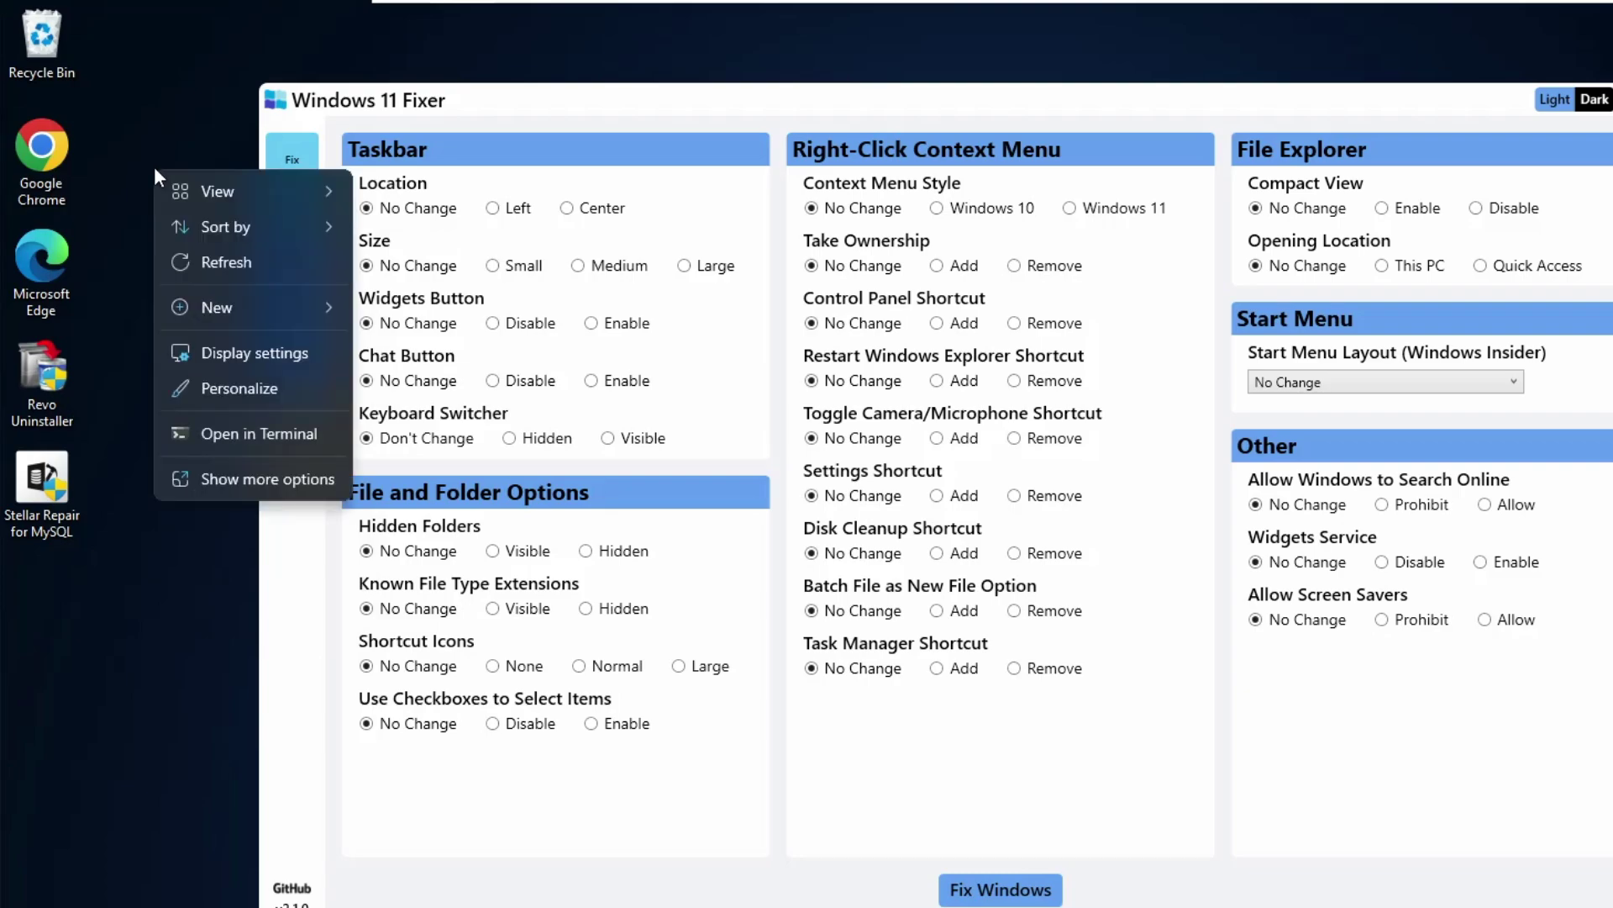
click(245, 479)
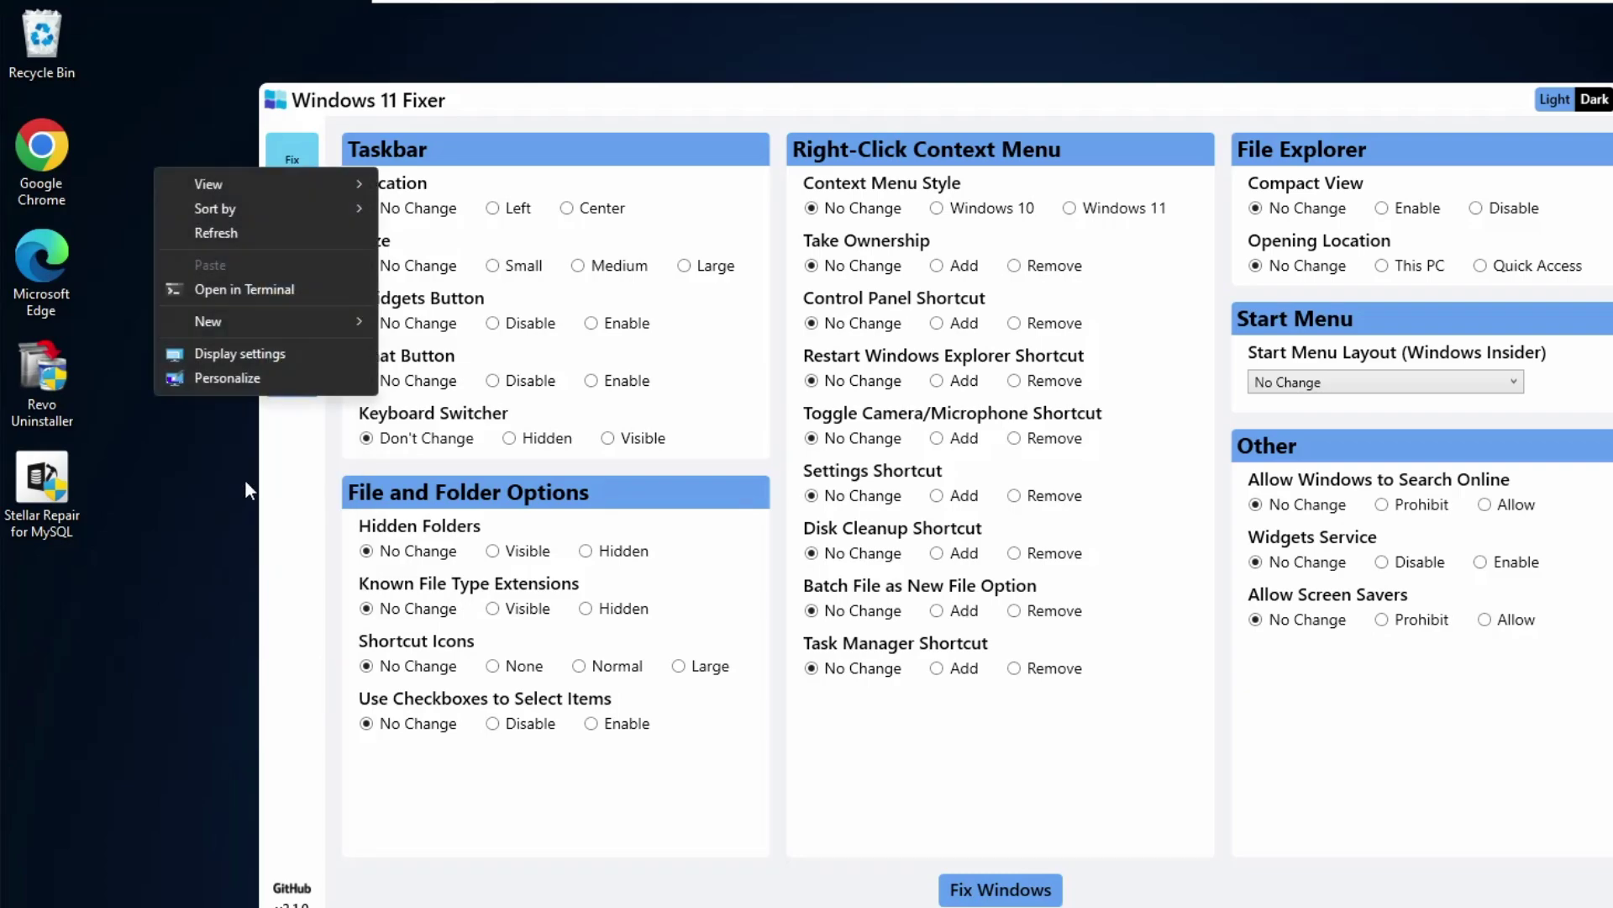
click(234, 468)
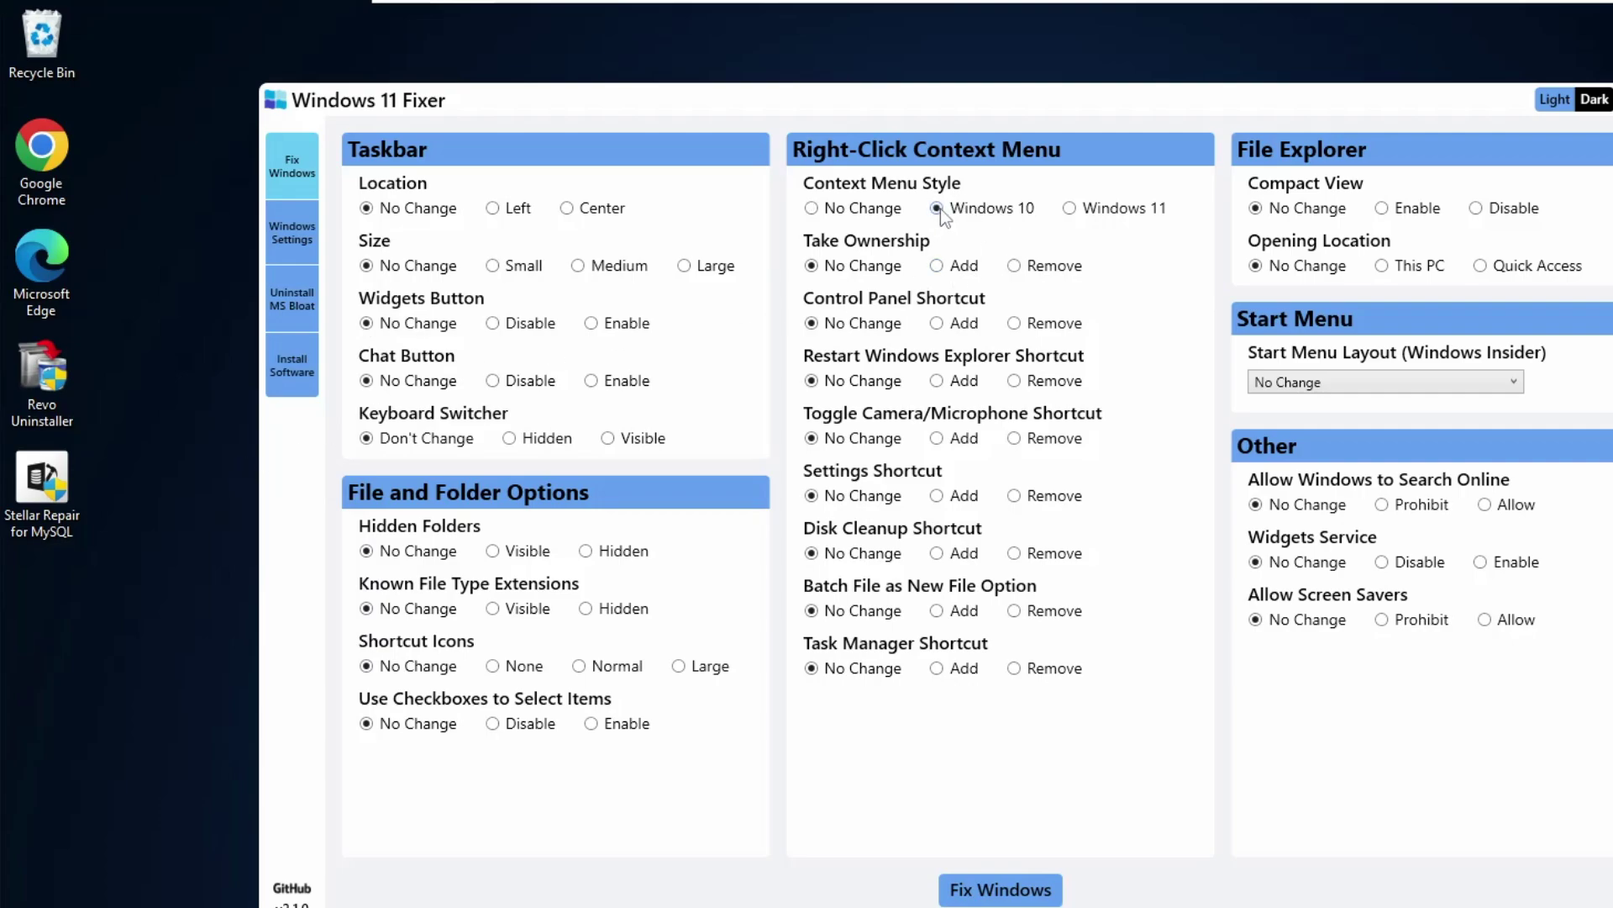
Apply the Windows 10 context menu style and postpone the computer restart
click(994, 890)
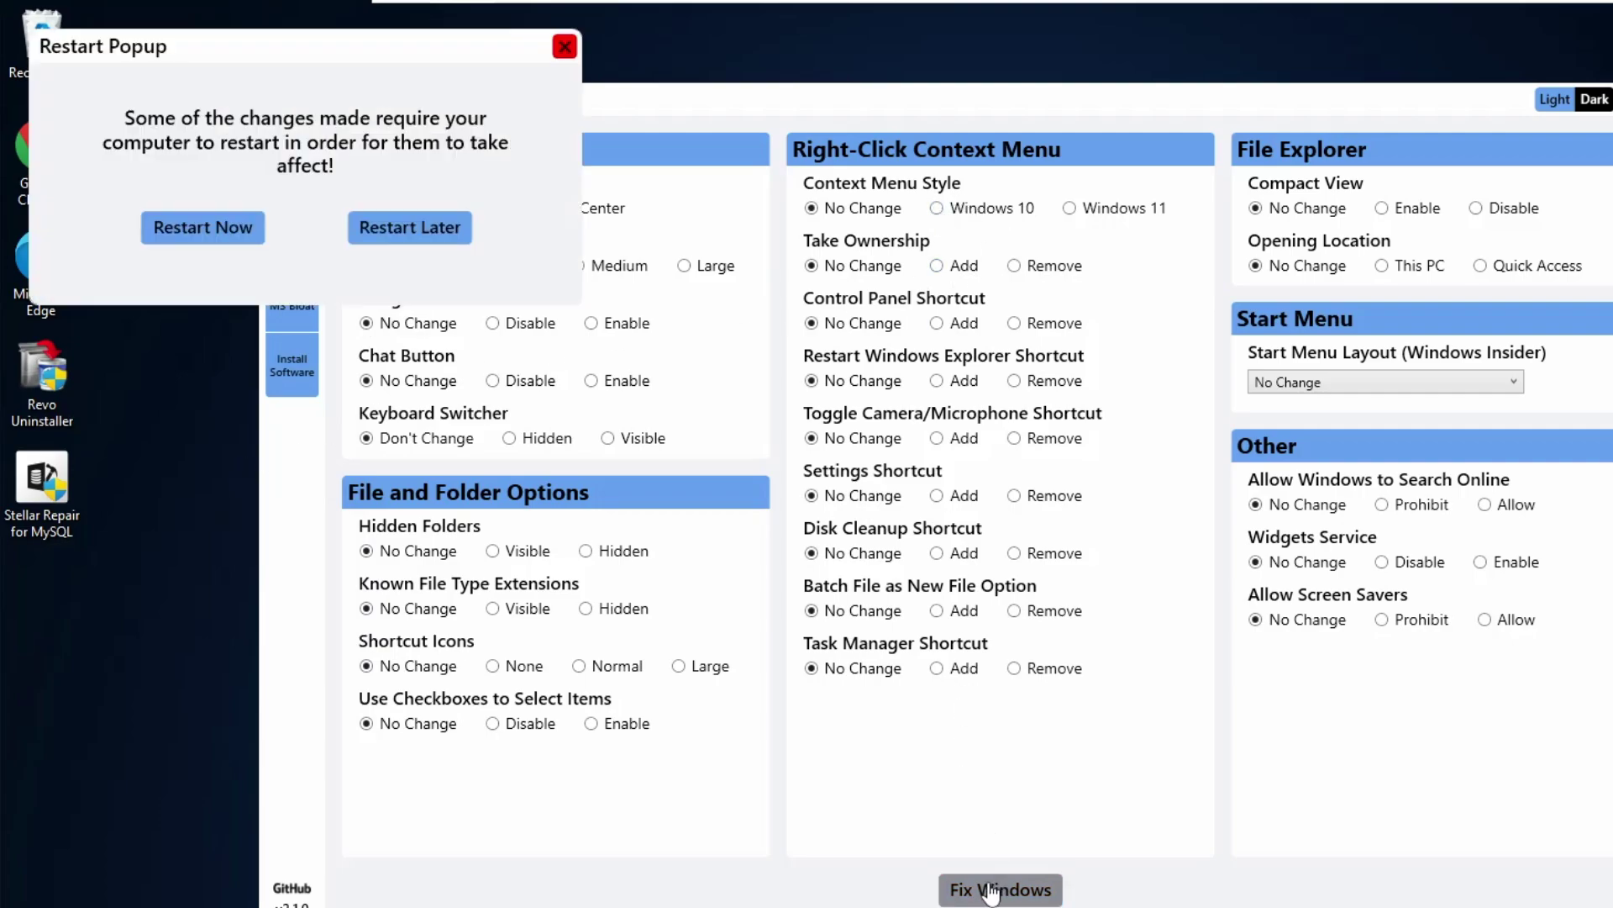
click(409, 226)
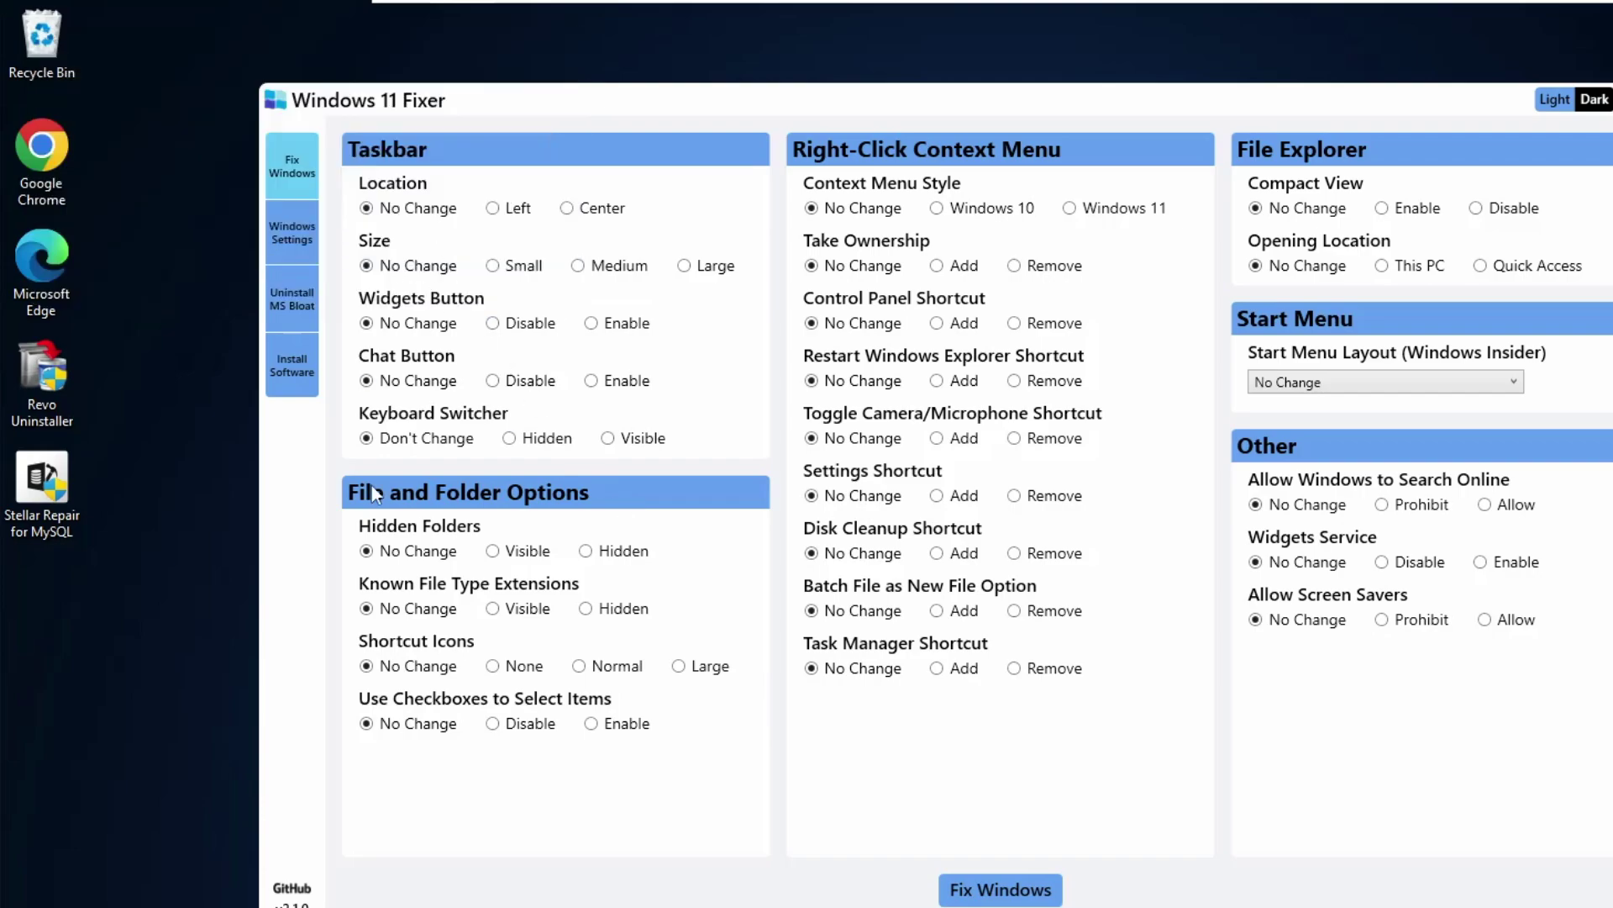
Restart the Windows Explorer process from Task Manager so the new context menu style loads, and minimize Task Manager
key(super+x)
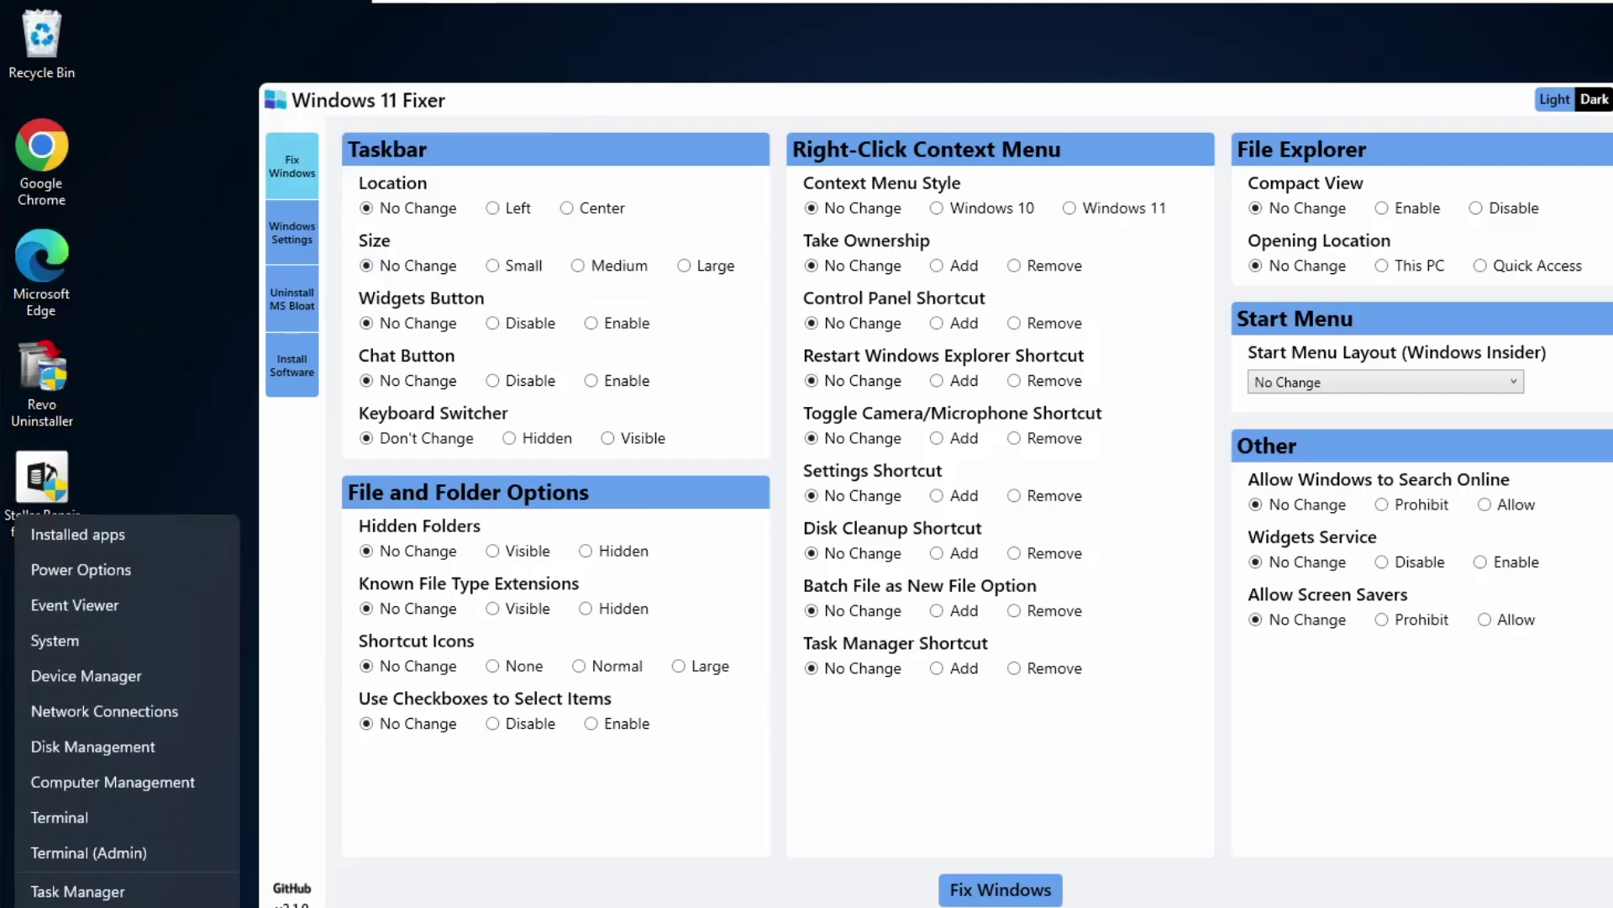
click(119, 894)
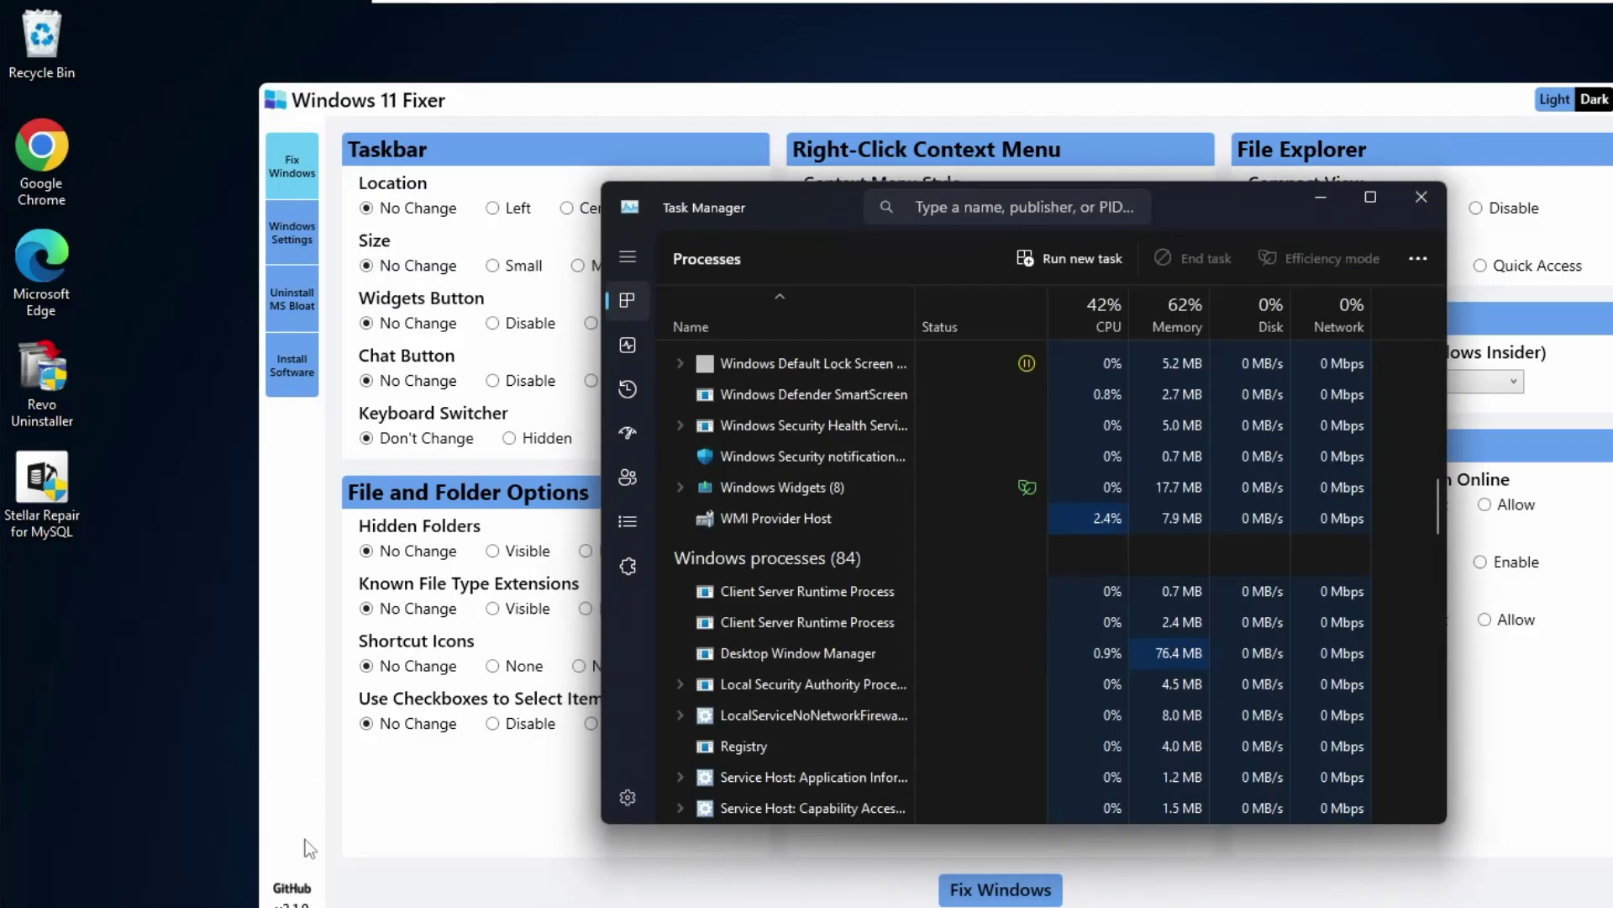
scroll(691, 562, up, 10)
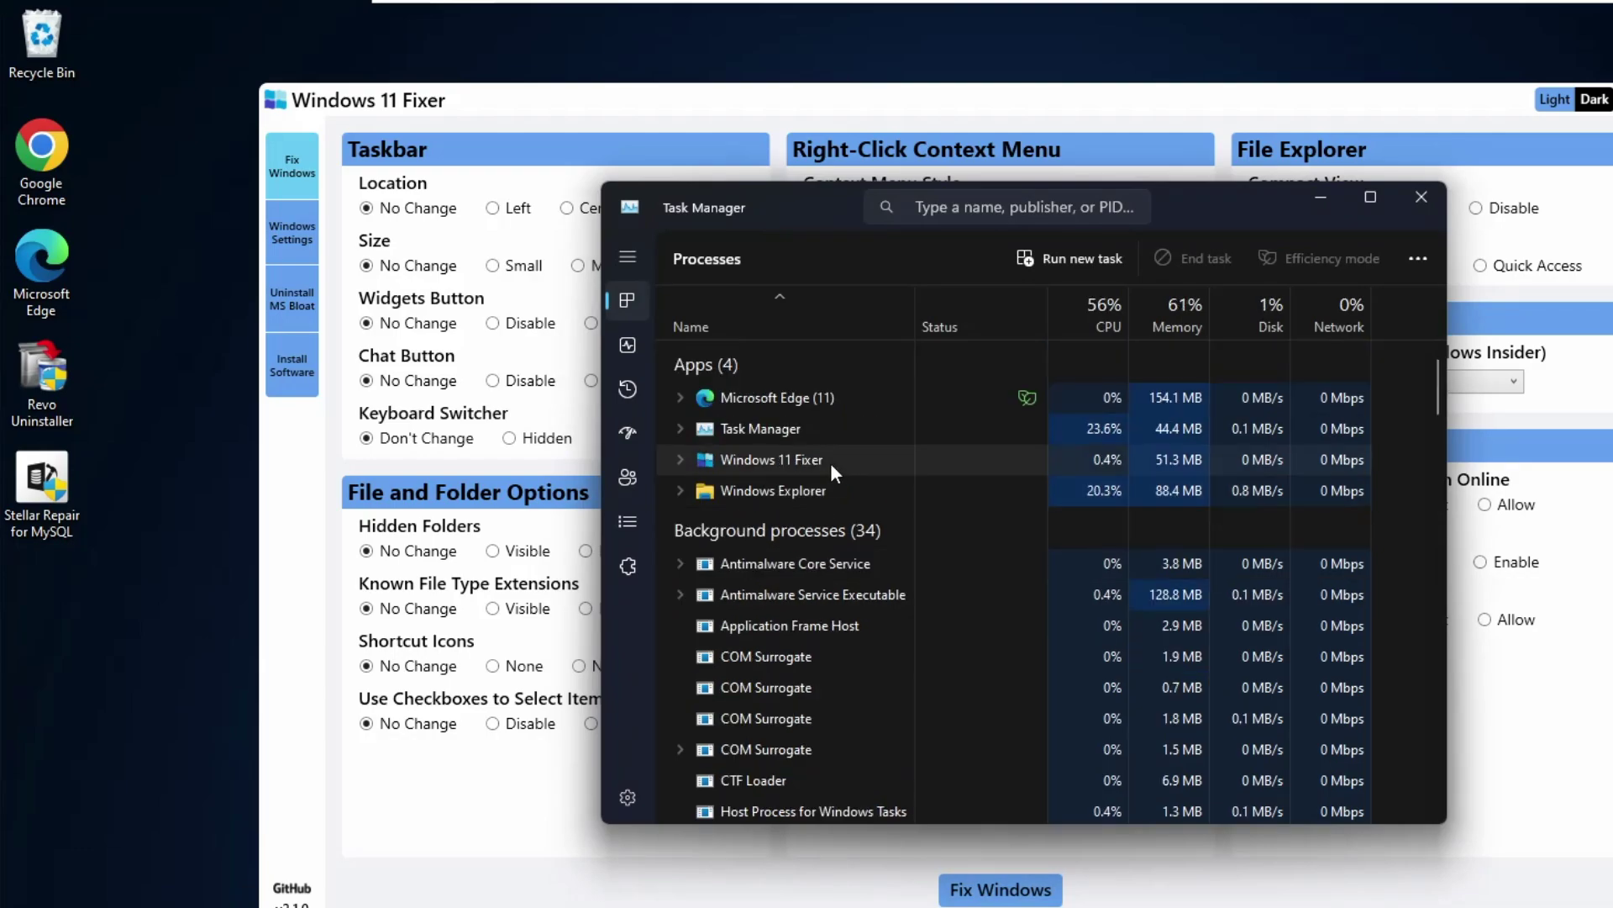
right_click(794, 494)
click(854, 529)
scroll(854, 529, down, 15)
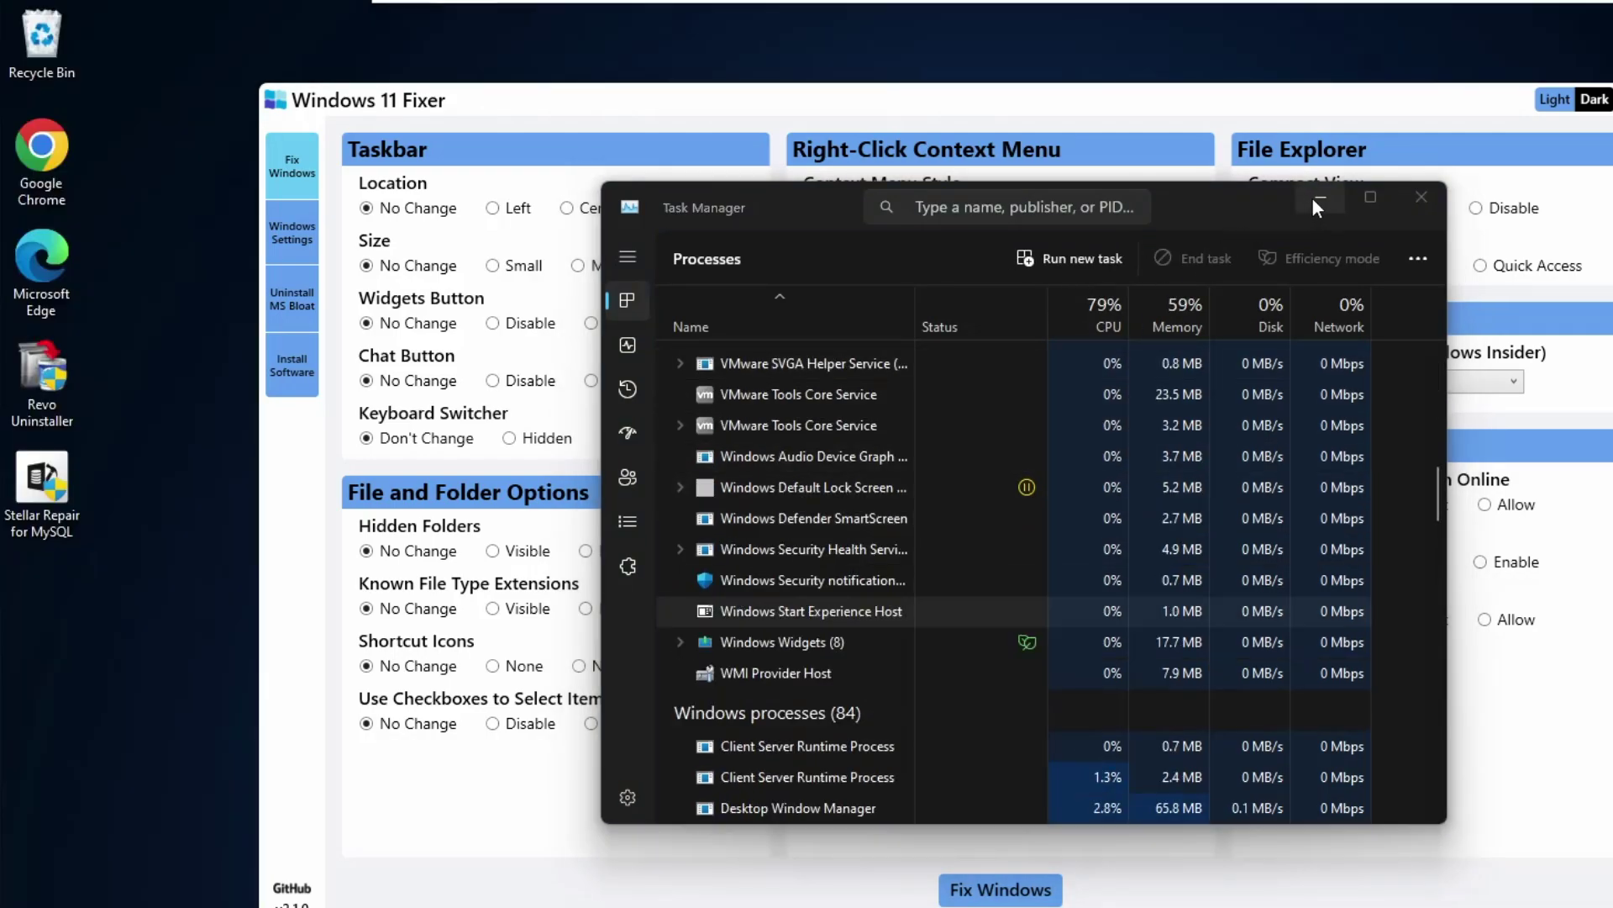
click(1317, 202)
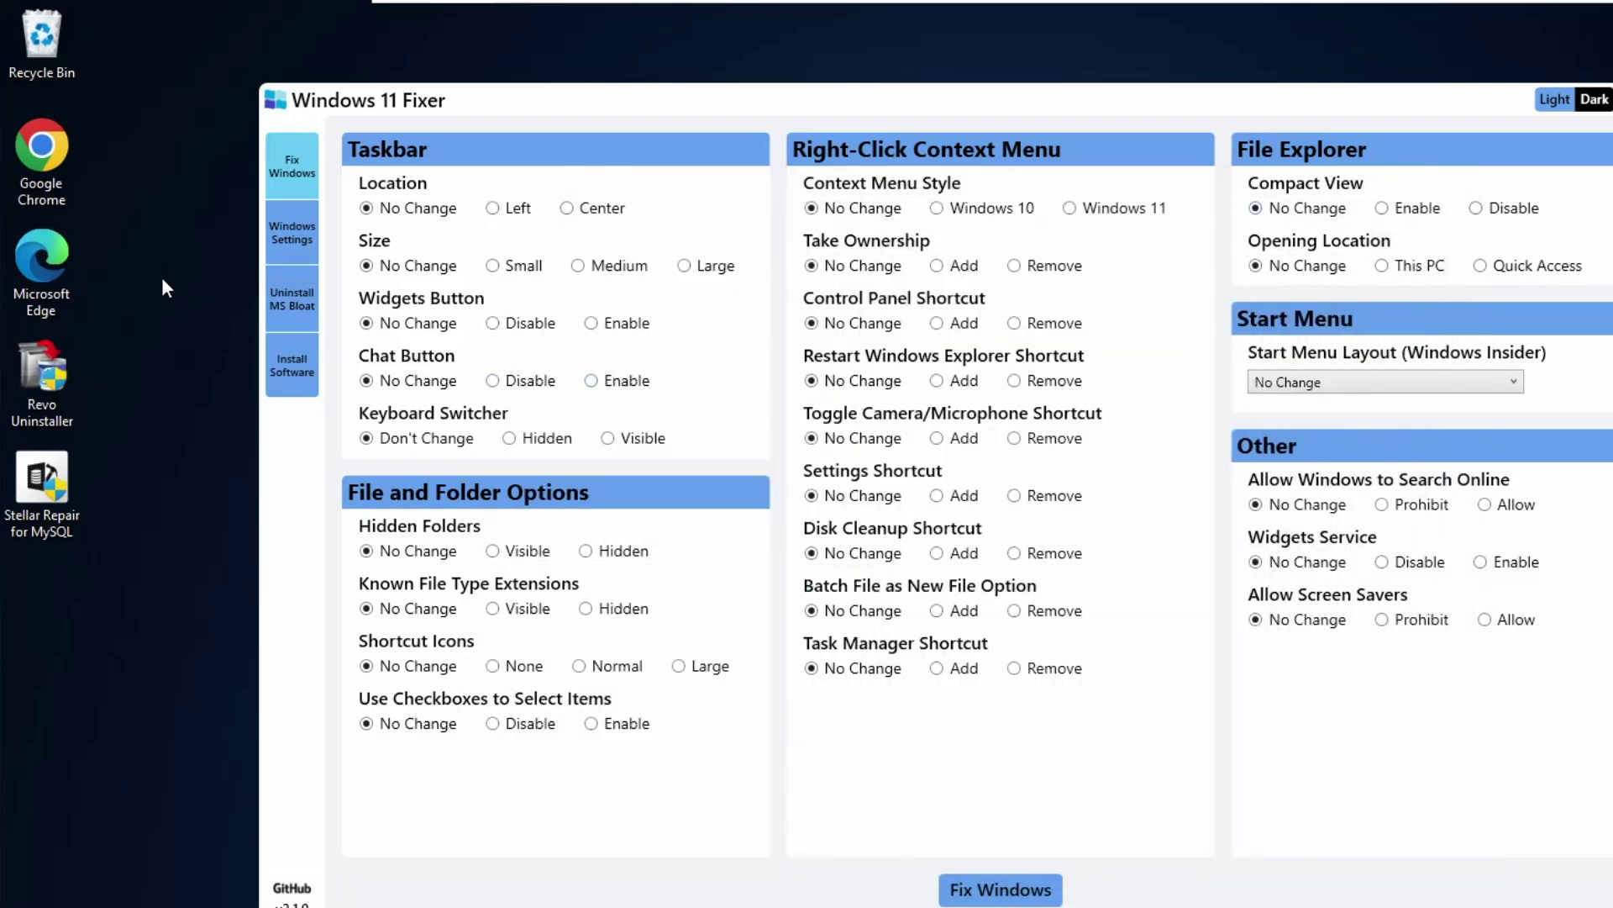
Examine the restyled context menus of the empty desktop and the Google Chrome shortcut
right_click(143, 275)
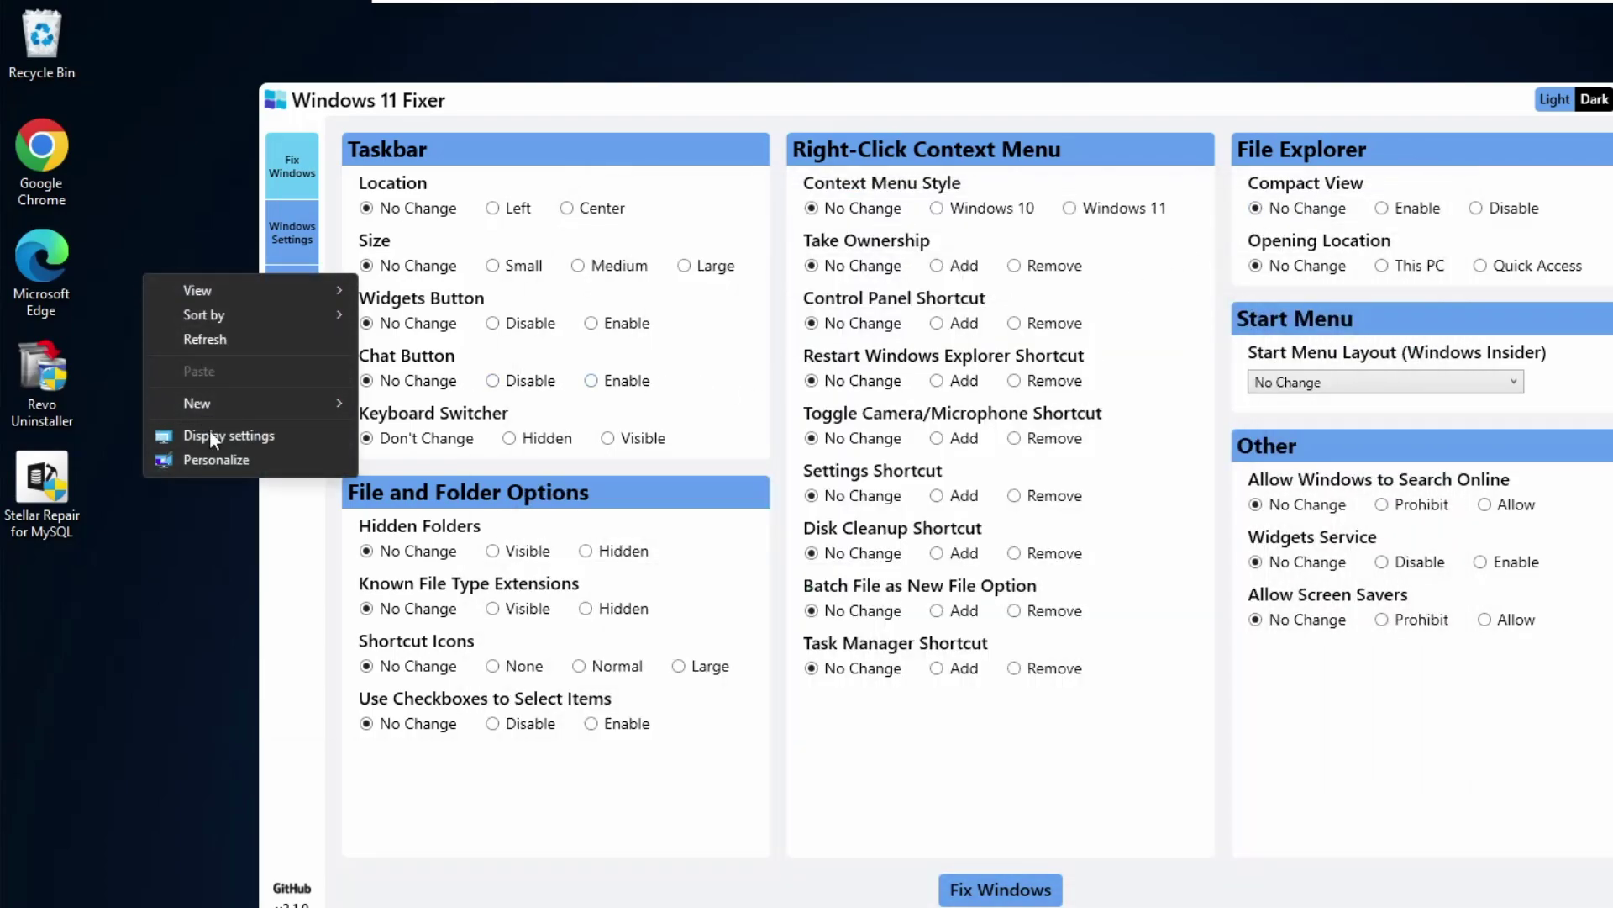
click(212, 205)
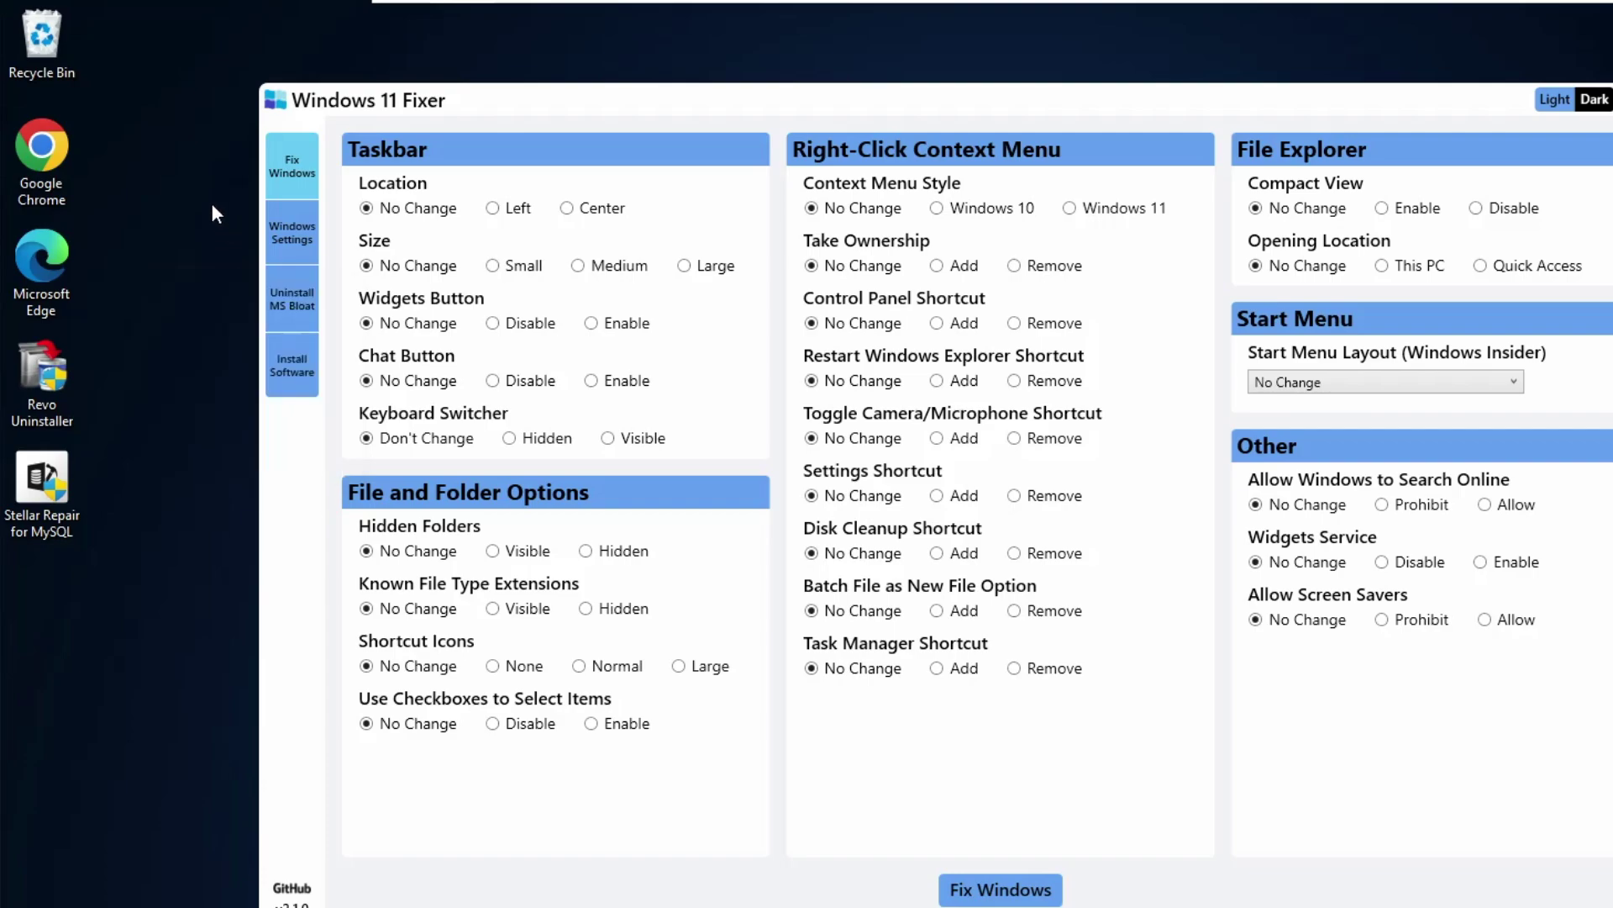
right_click(38, 155)
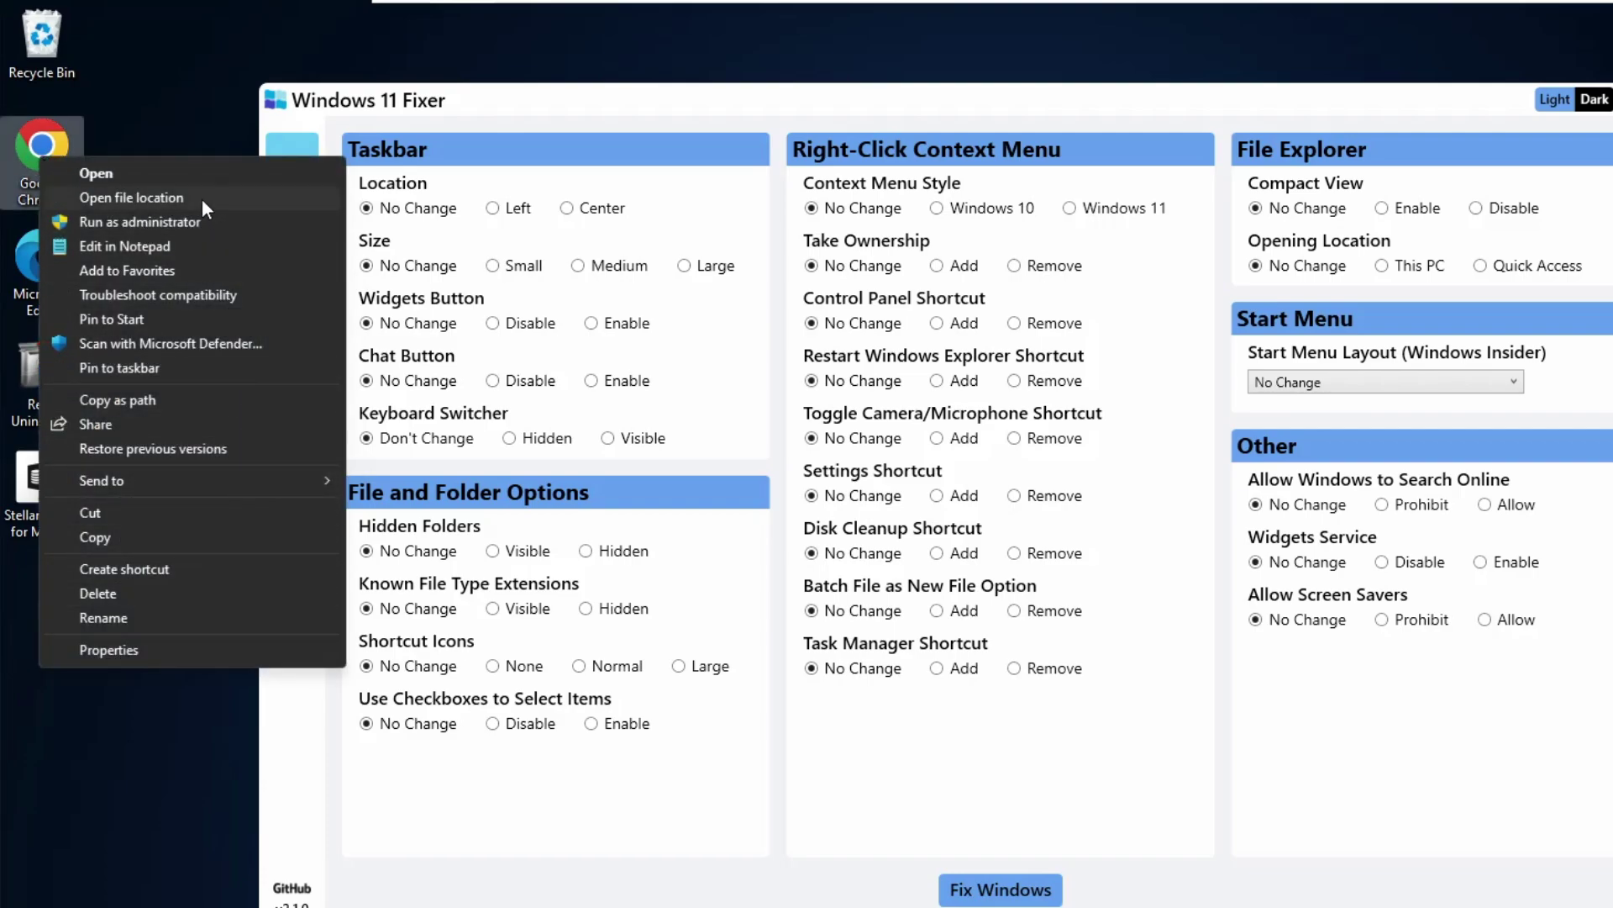
click(557, 103)
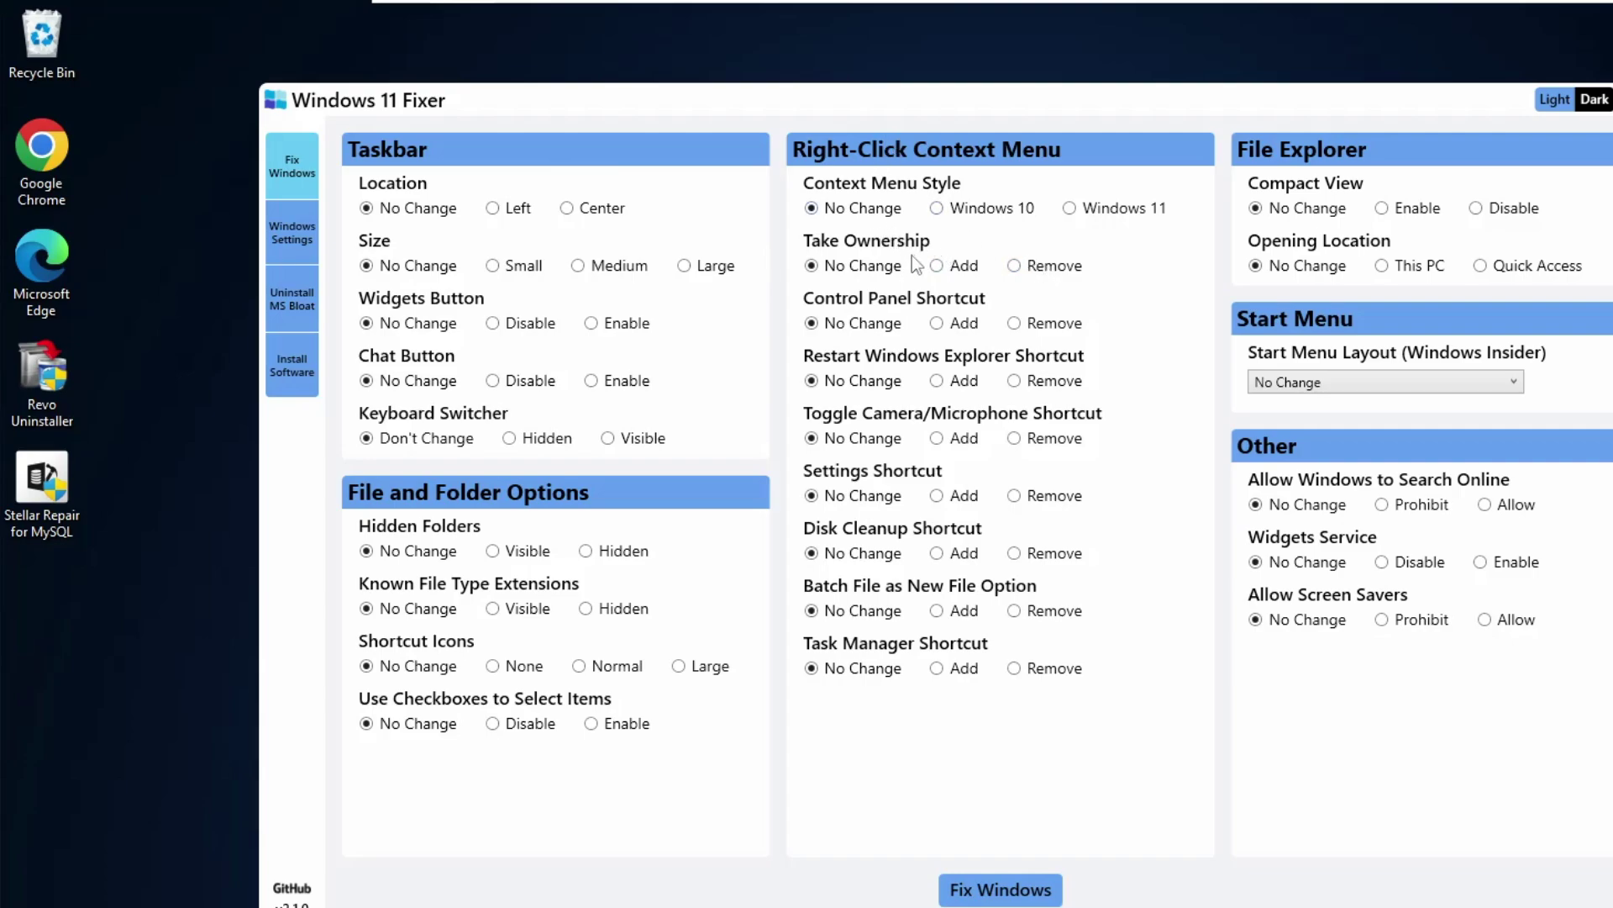
right_click(178, 265)
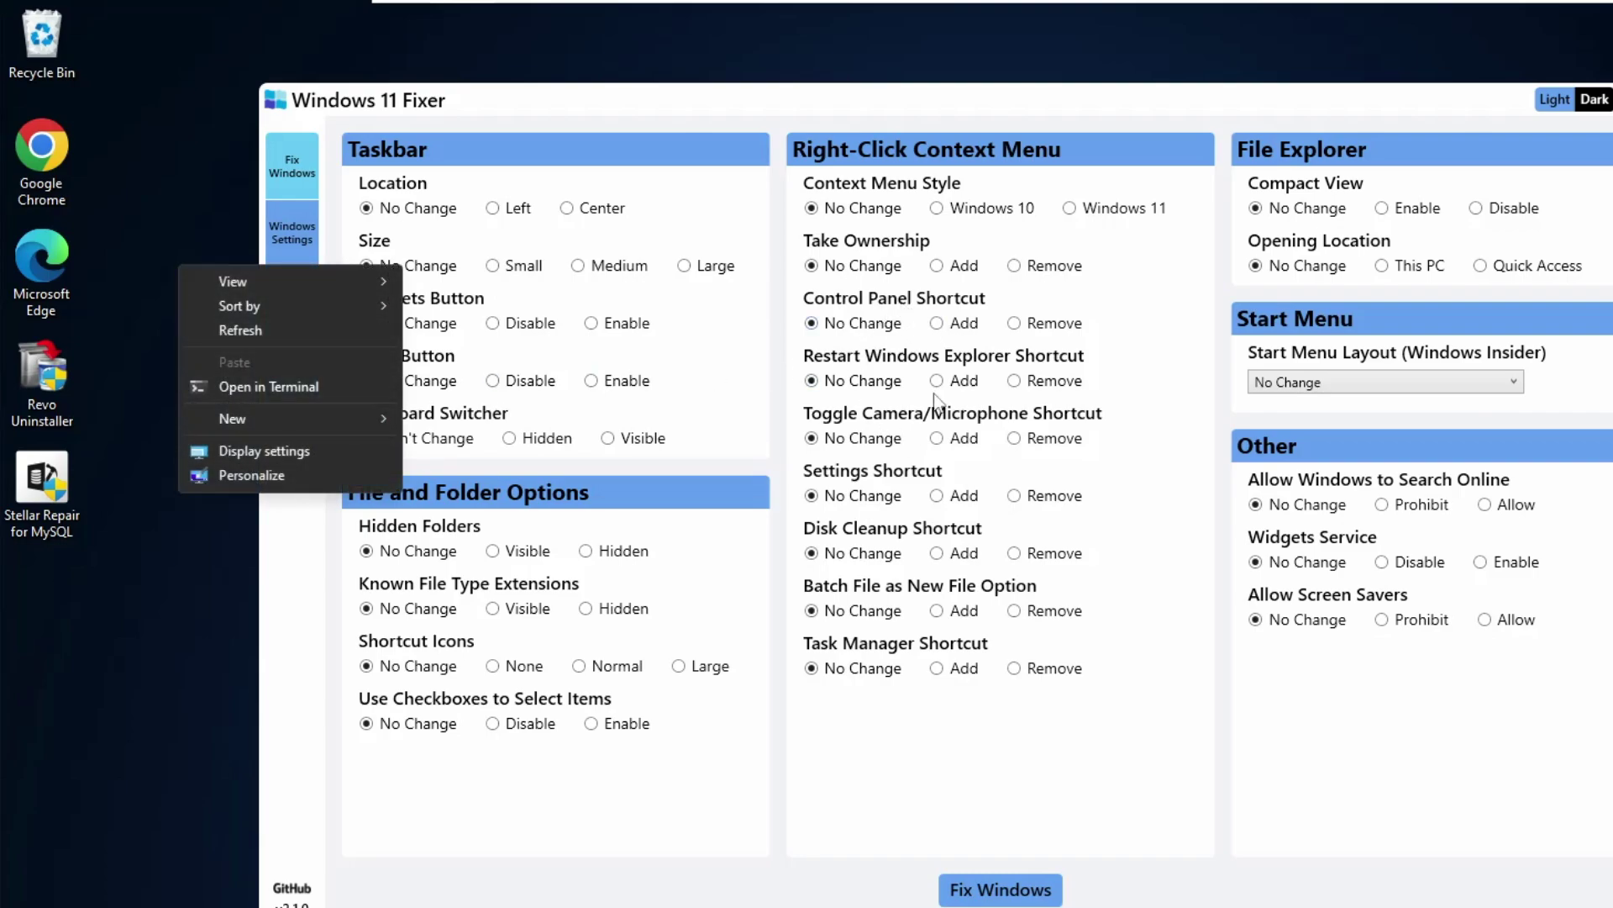
Add the Control Panel, Restart Windows Explorer and Disk Cleanup shortcuts to the context menu and apply the changes
click(944, 326)
click(944, 326)
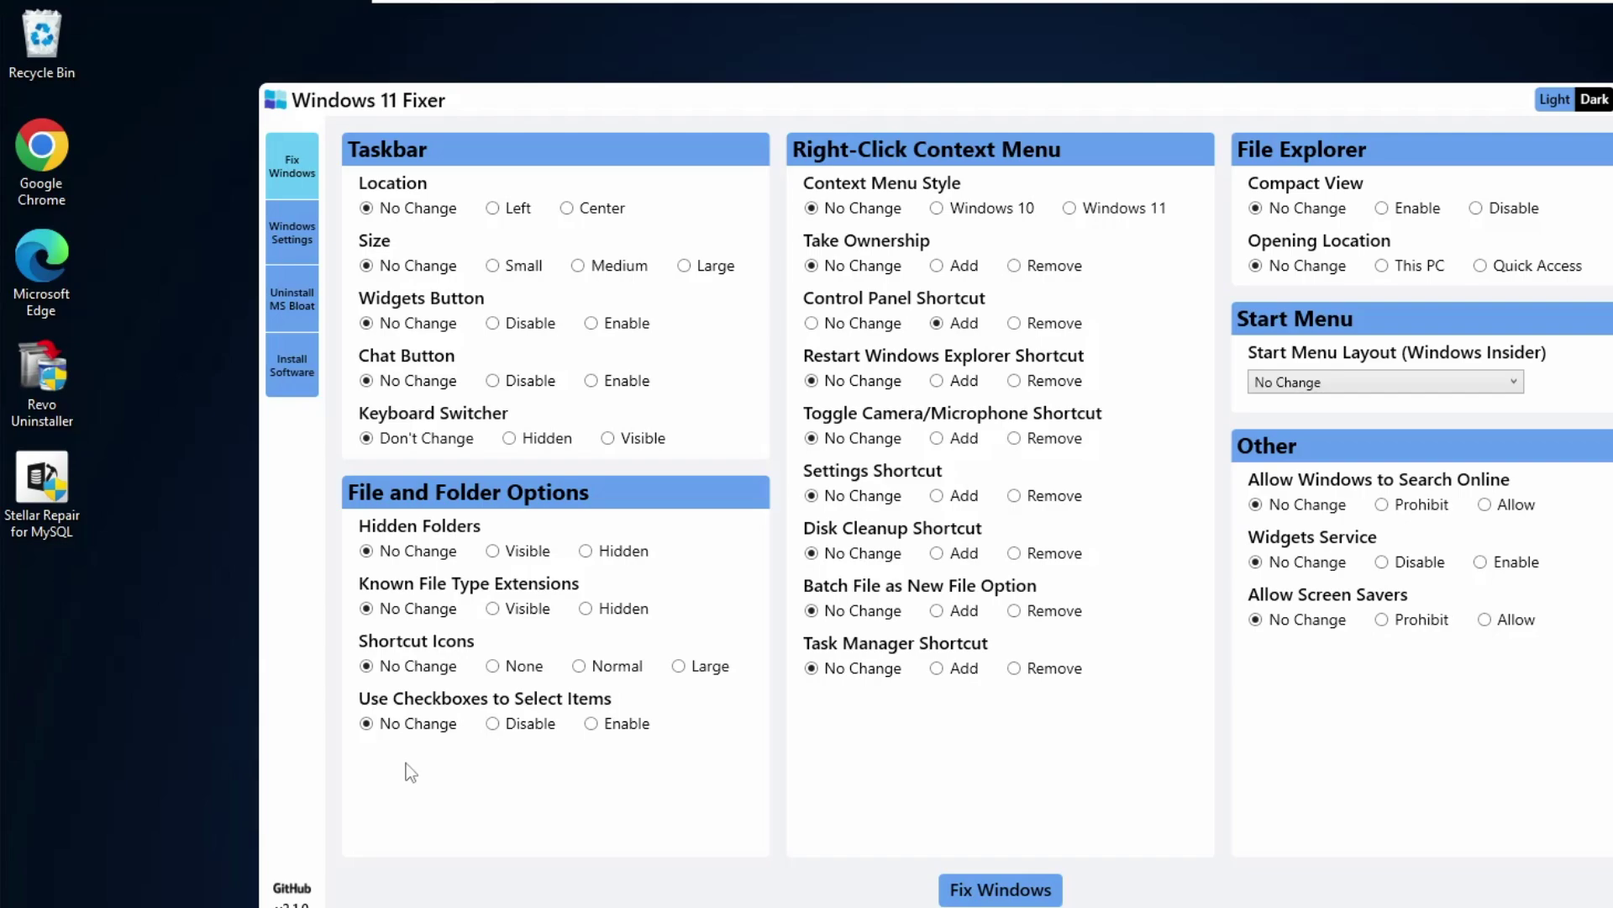
click(936, 381)
click(935, 552)
click(1008, 897)
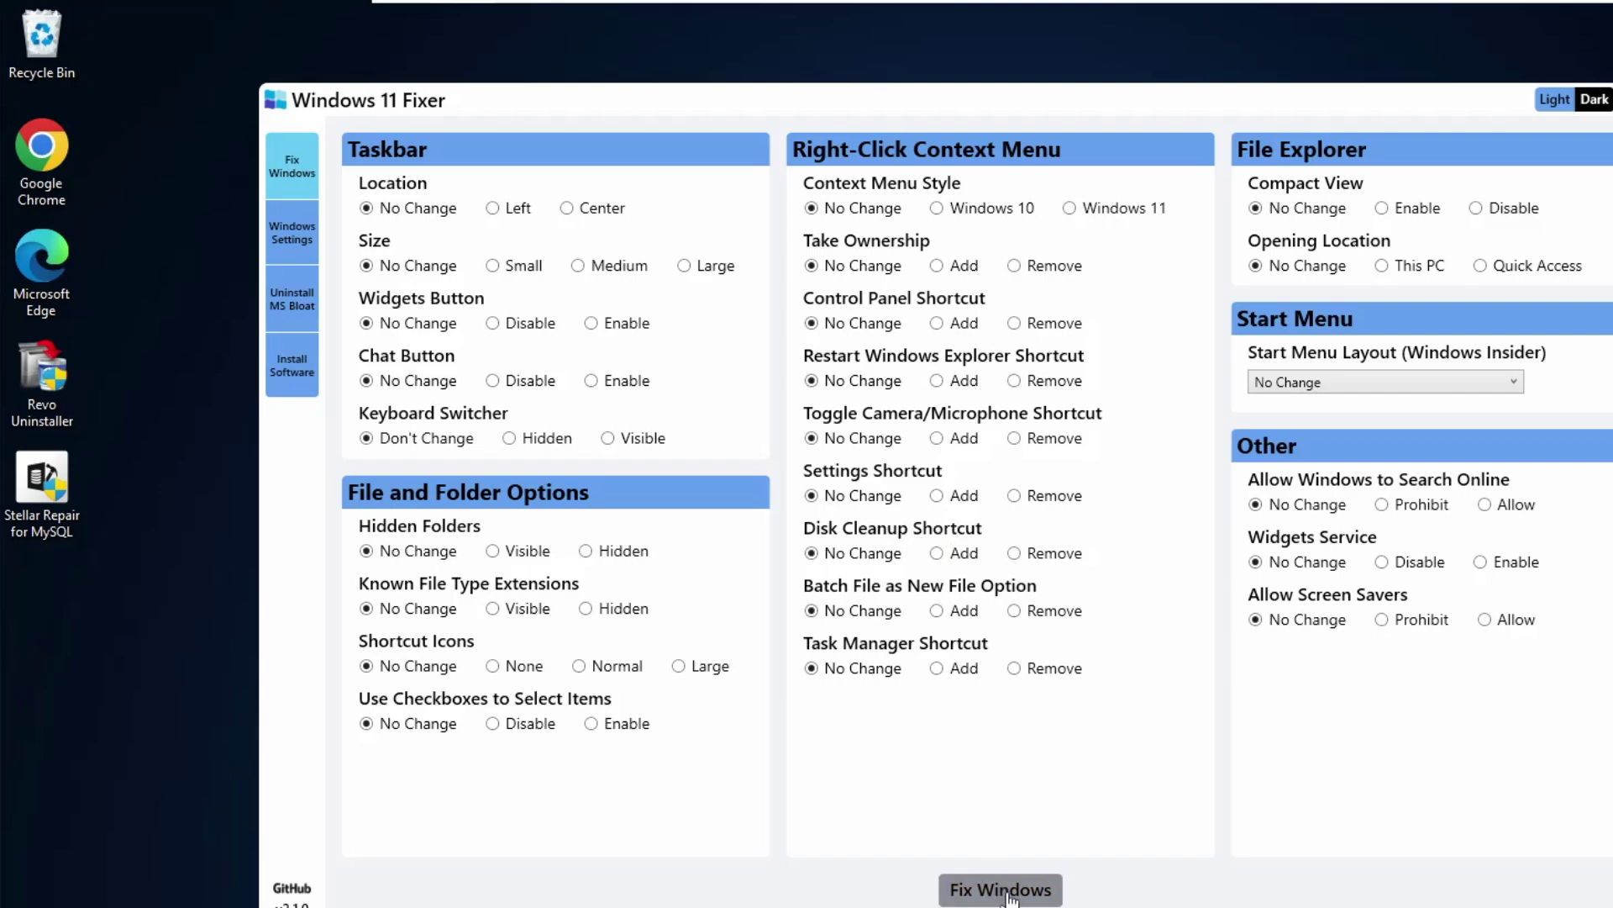
Check the desktop's context menu for the added shortcuts and close it
right_click(164, 406)
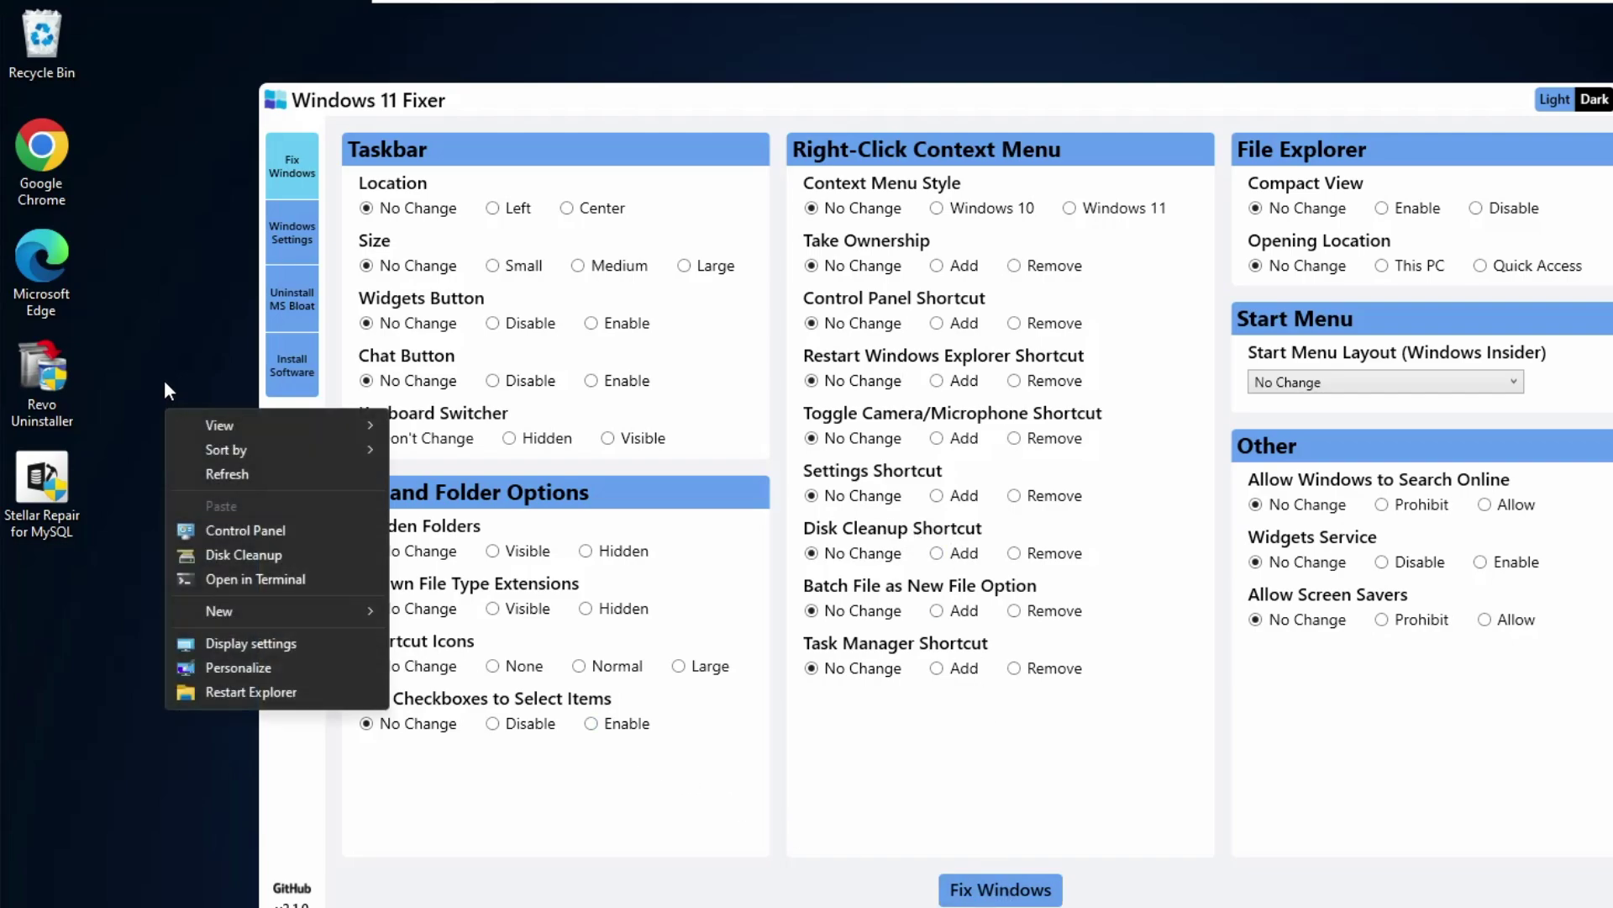
click(165, 378)
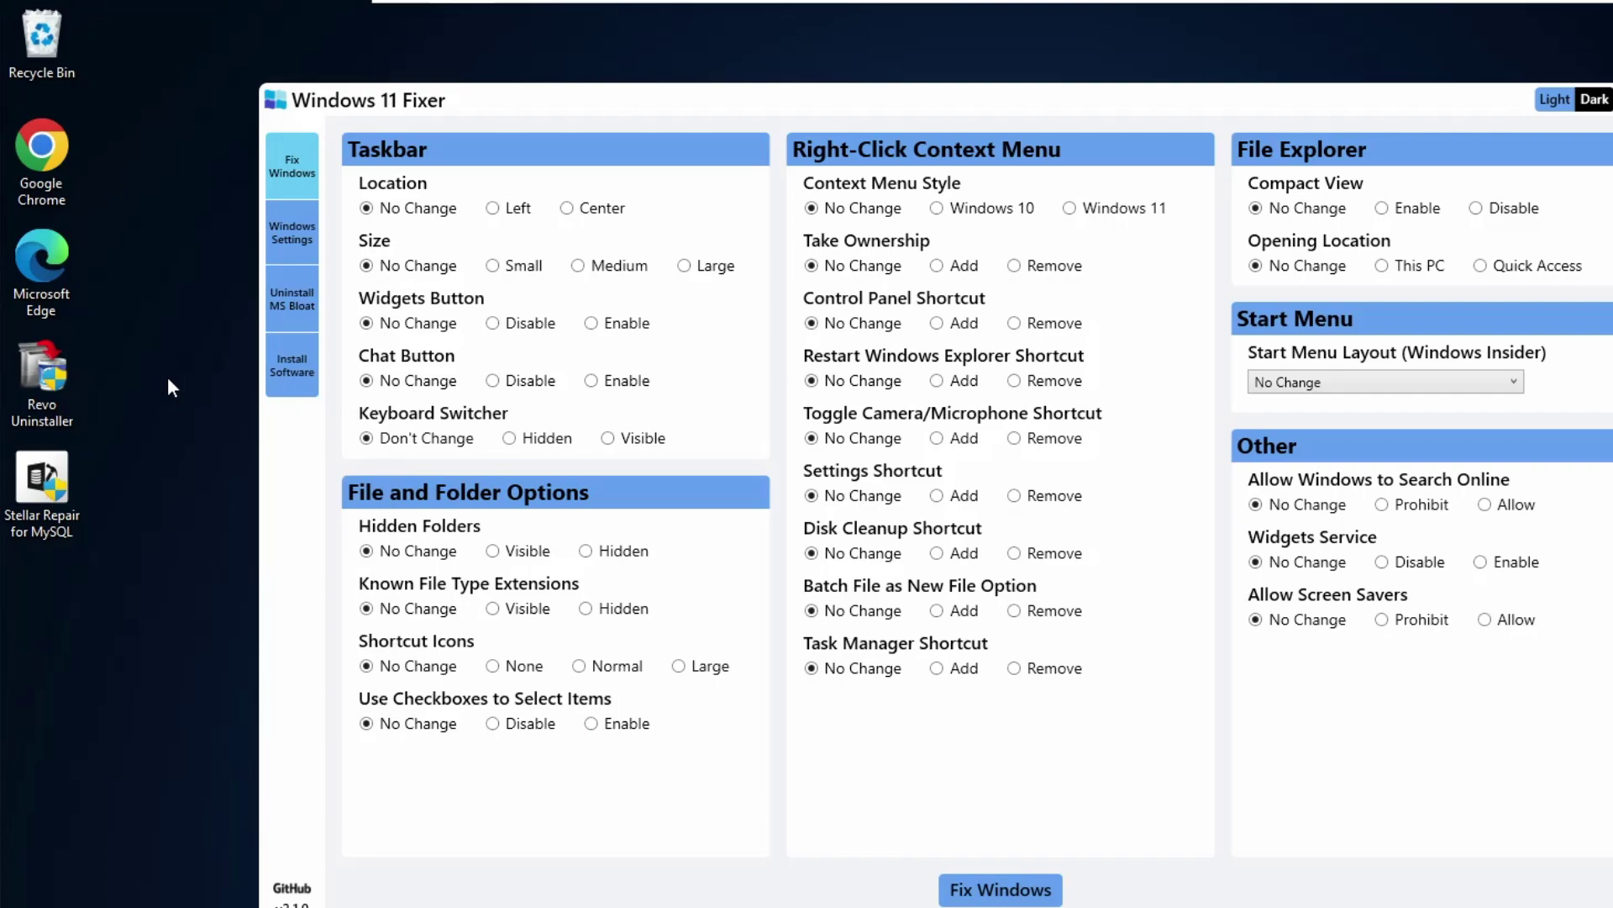
right_click(168, 378)
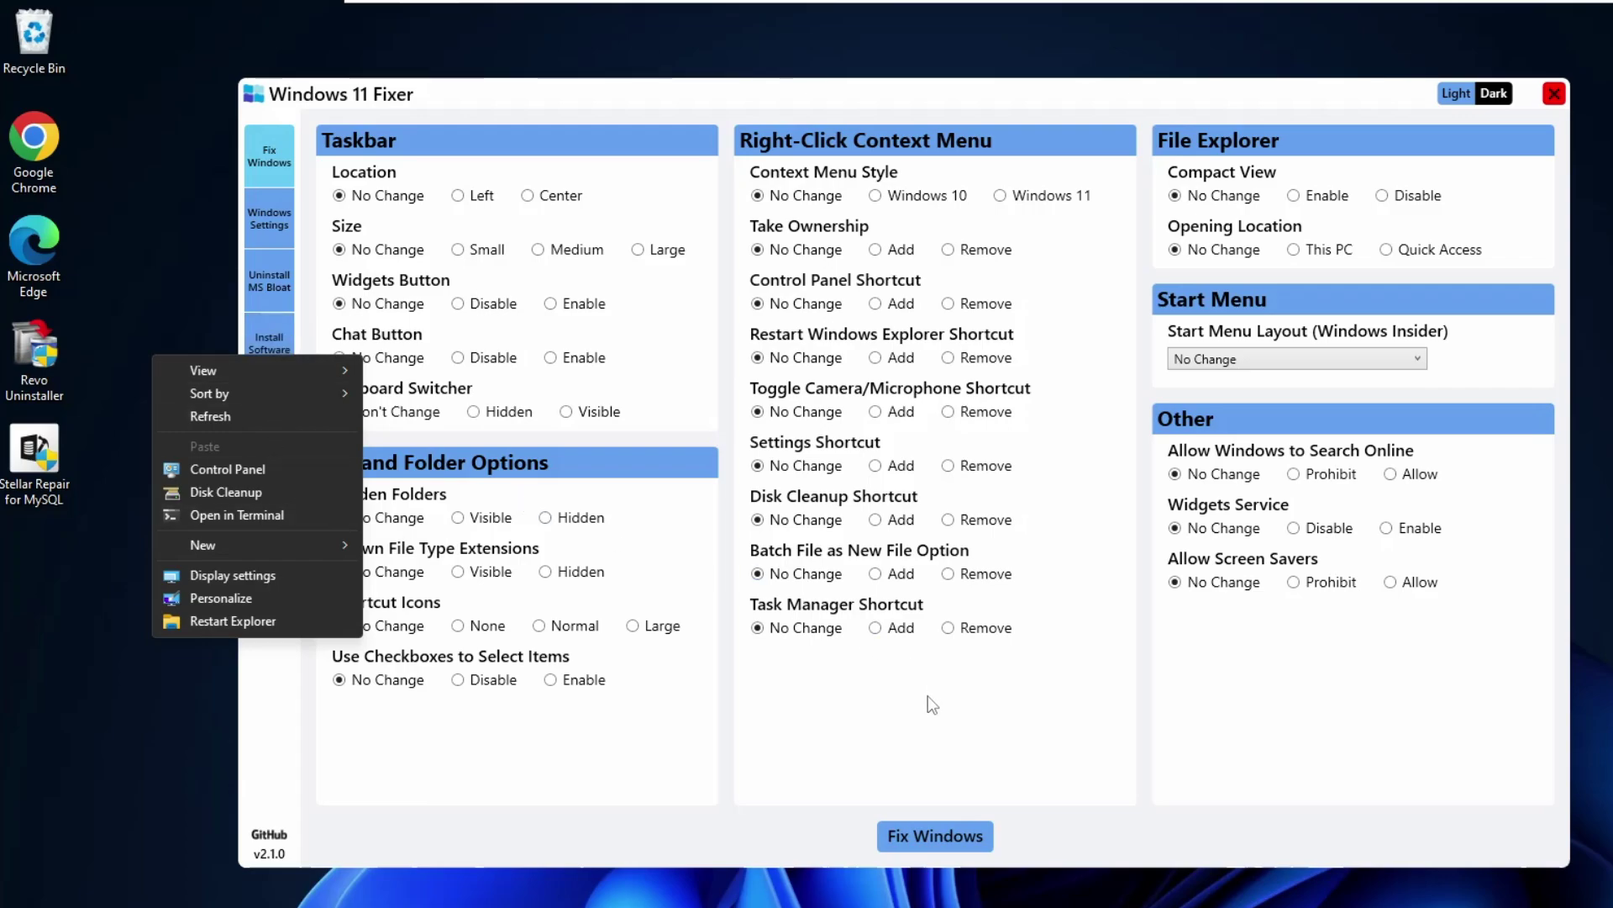
click(1612, 842)
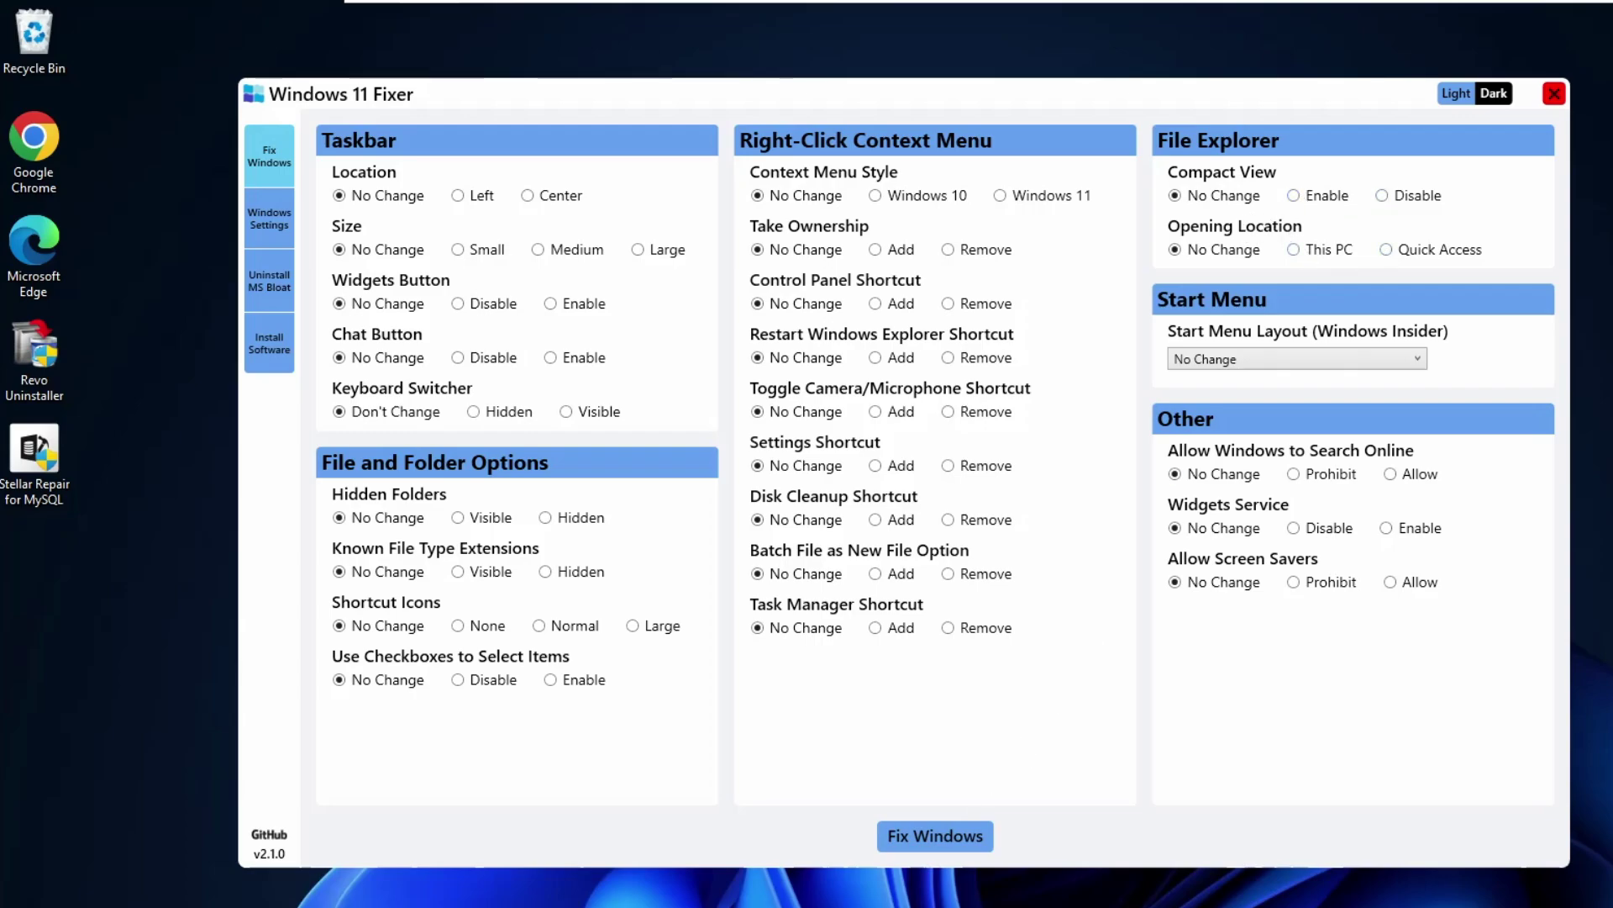
Open File Explorer to see its default opening page, view This PC, and minimize the window
key(super+e)
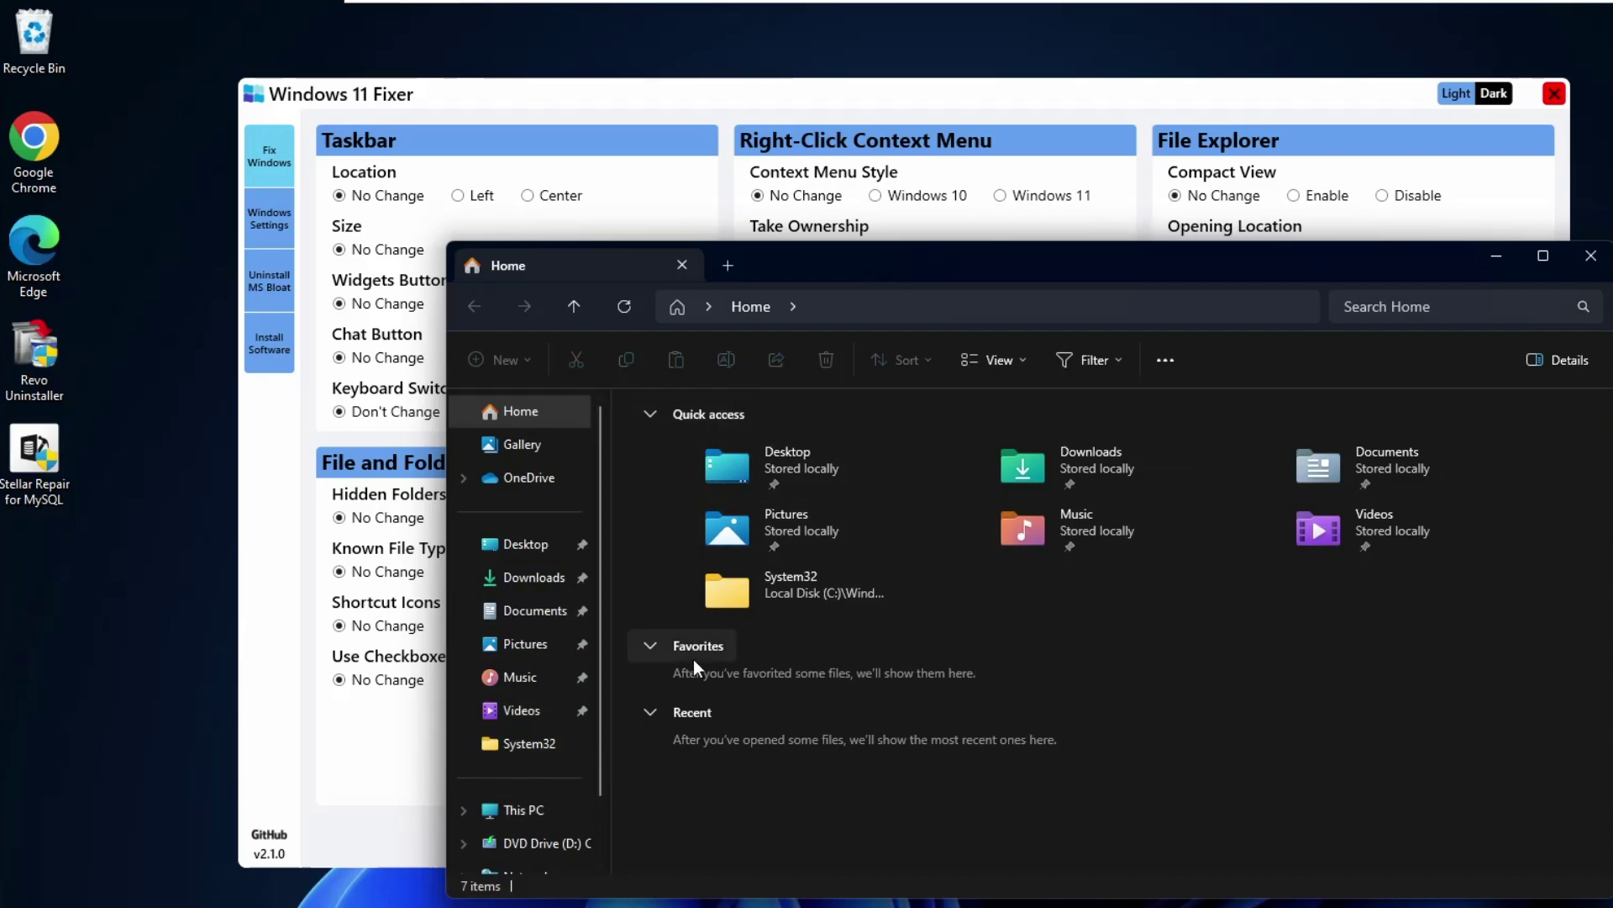
click(537, 811)
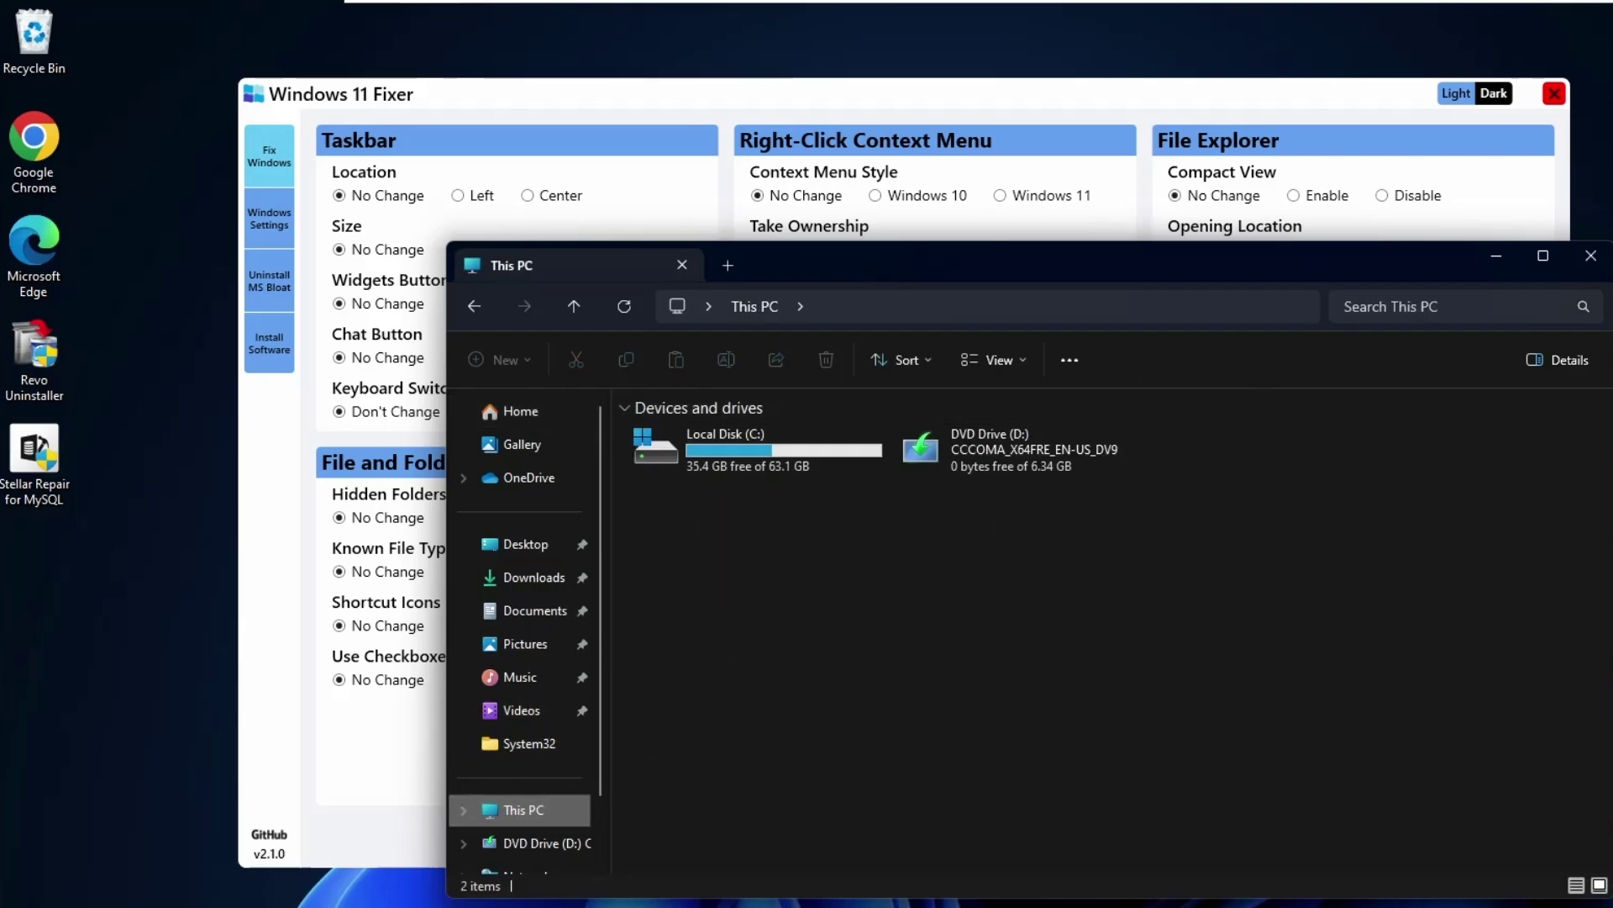
click(1494, 257)
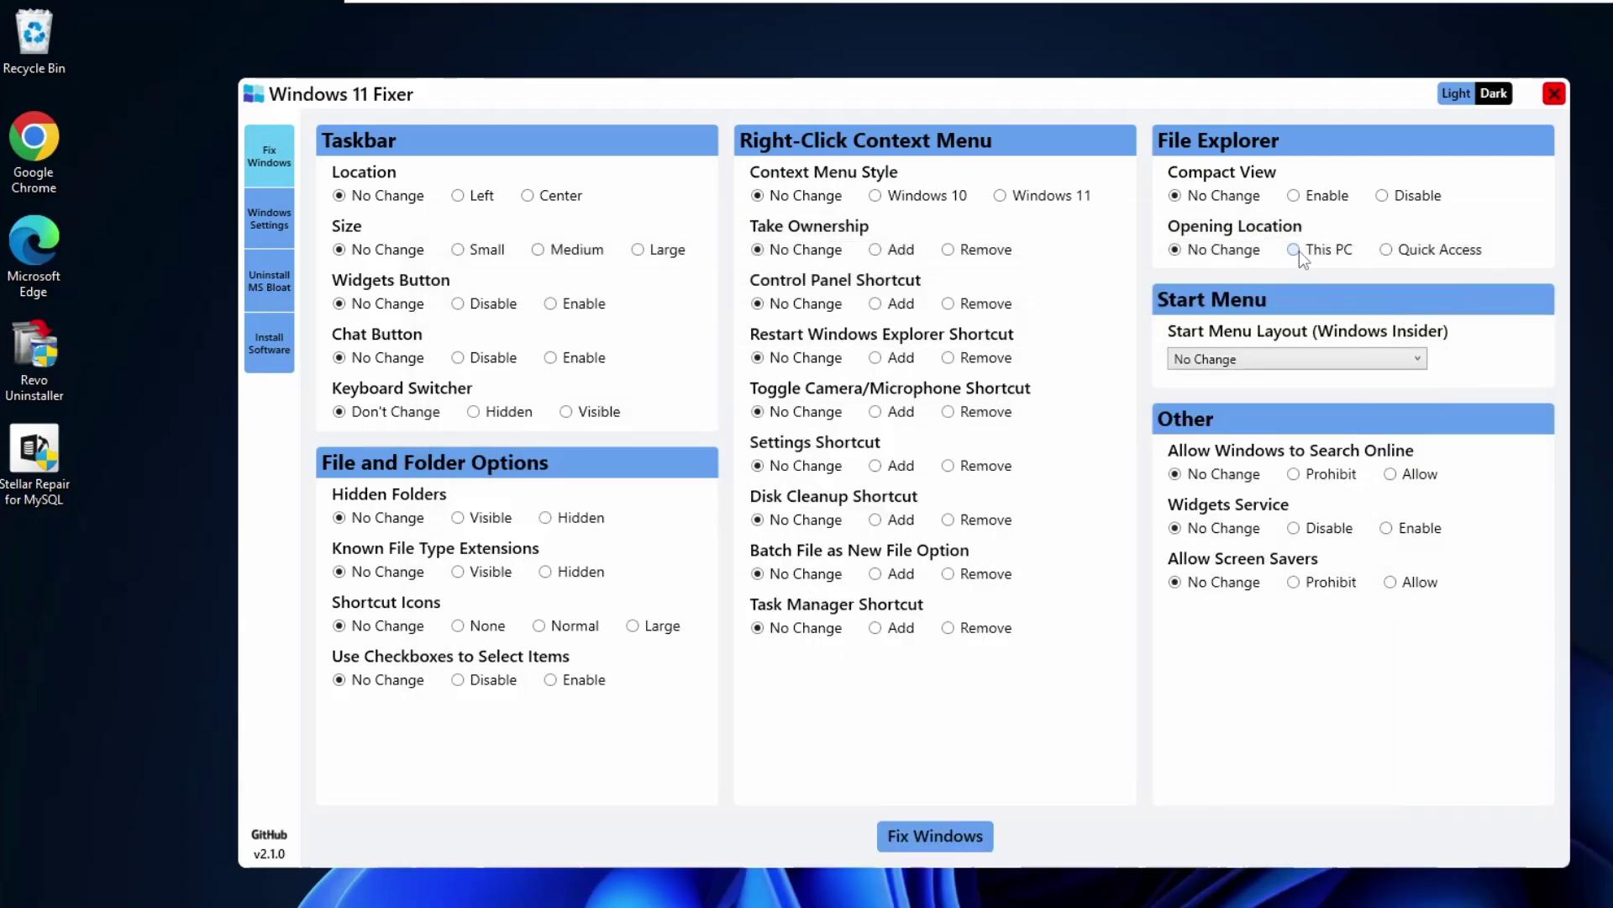
Set File Explorer's Opening Location to This PC, apply it, and reopen File Explorer to check before minimizing it
click(931, 837)
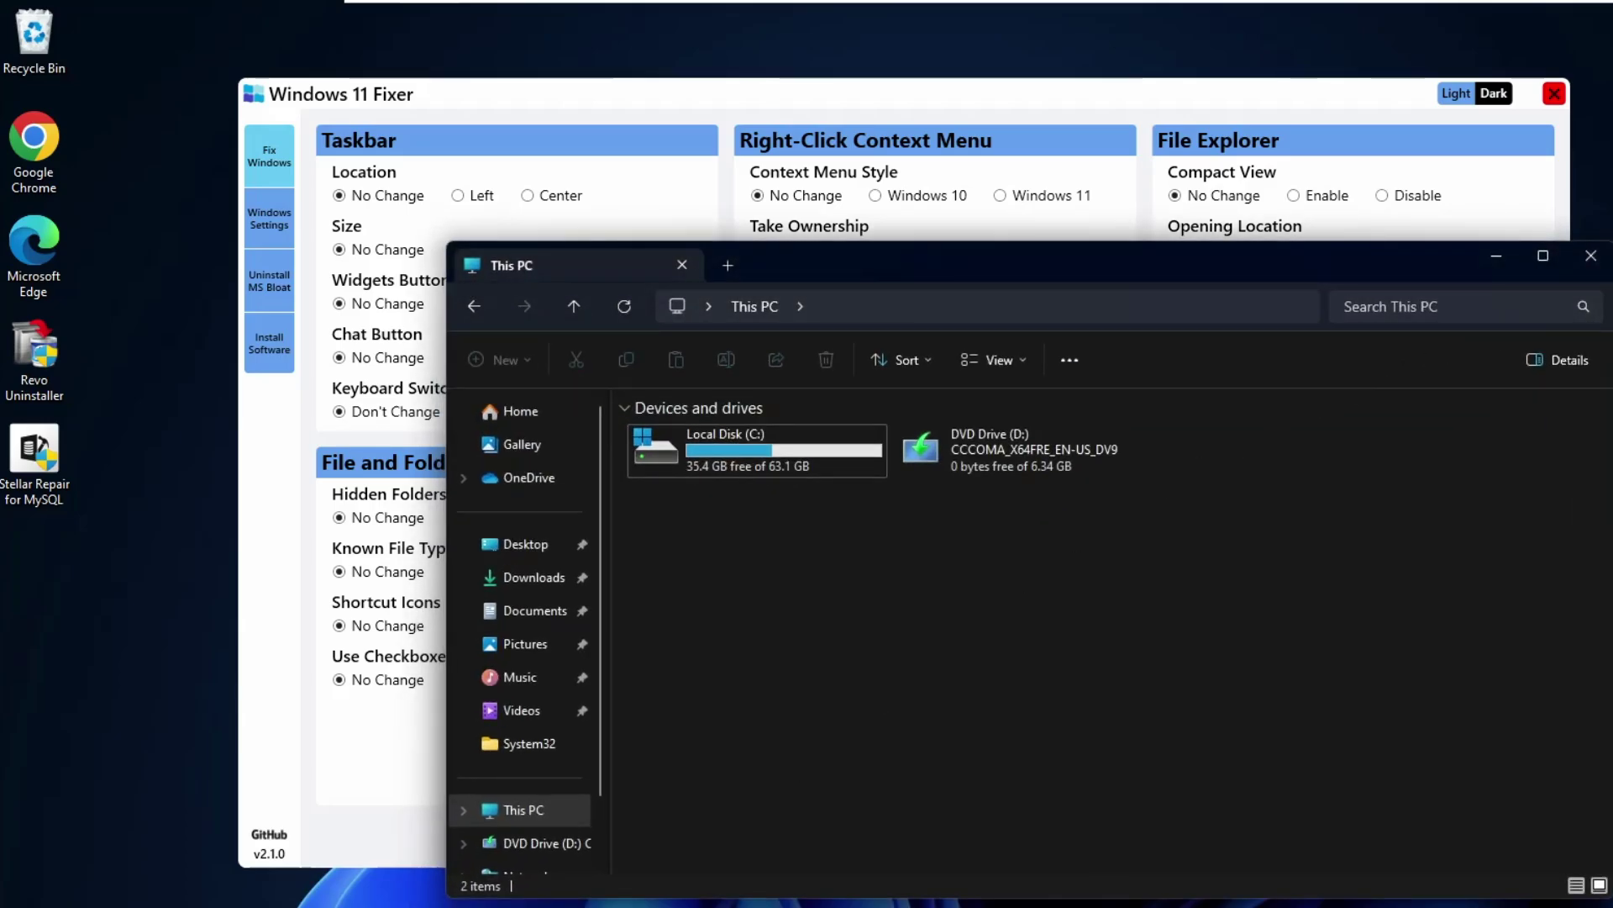
click(1591, 256)
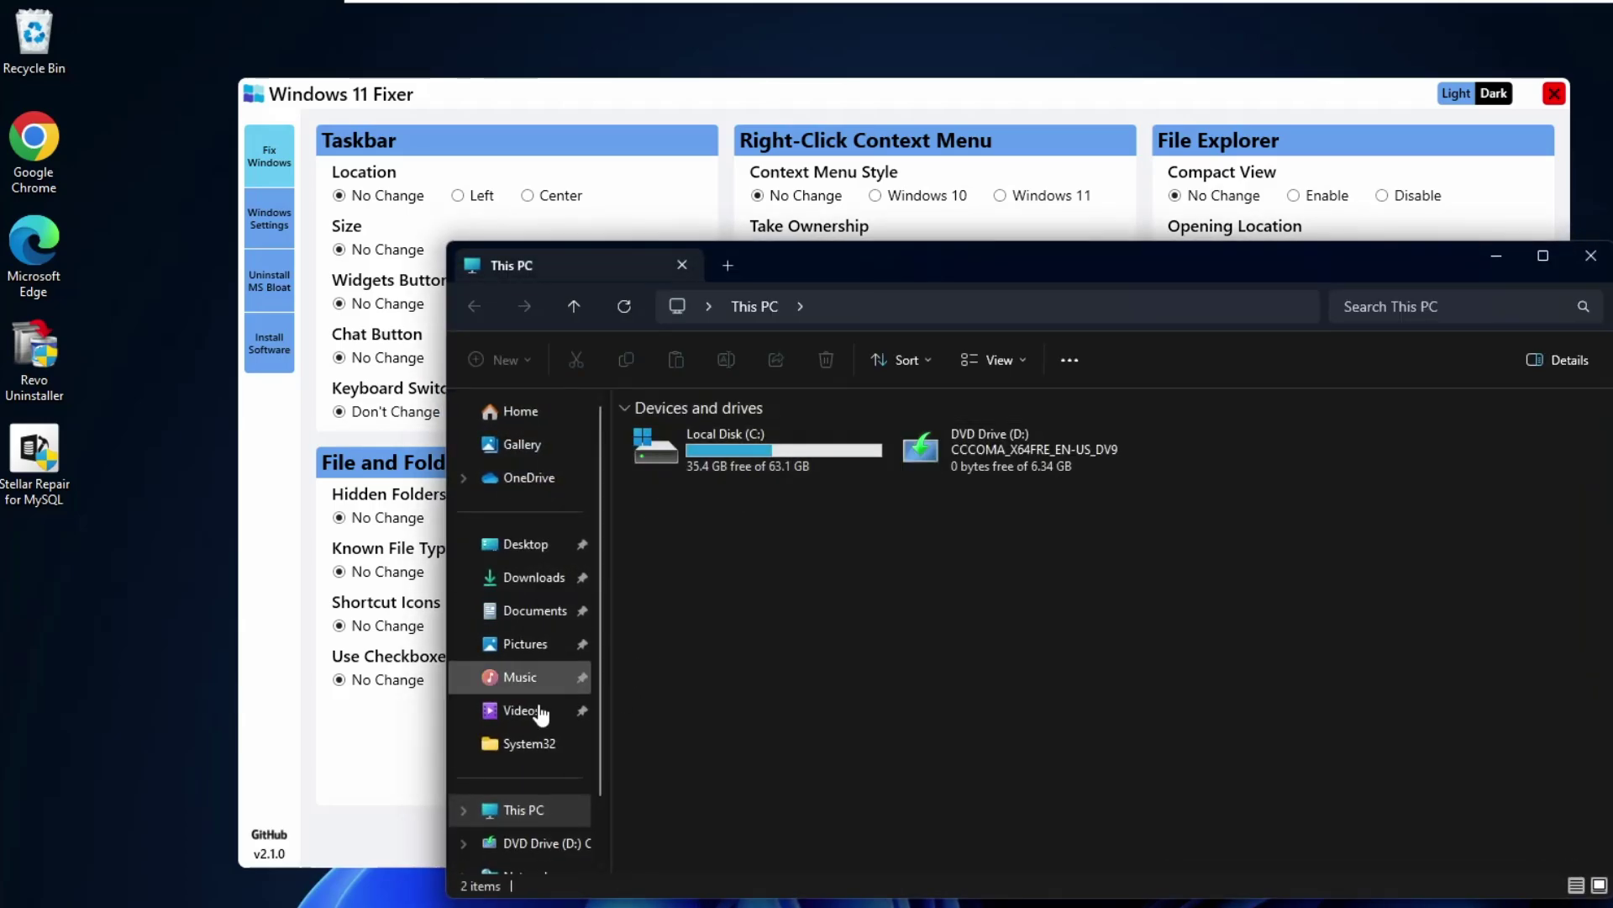
click(1507, 257)
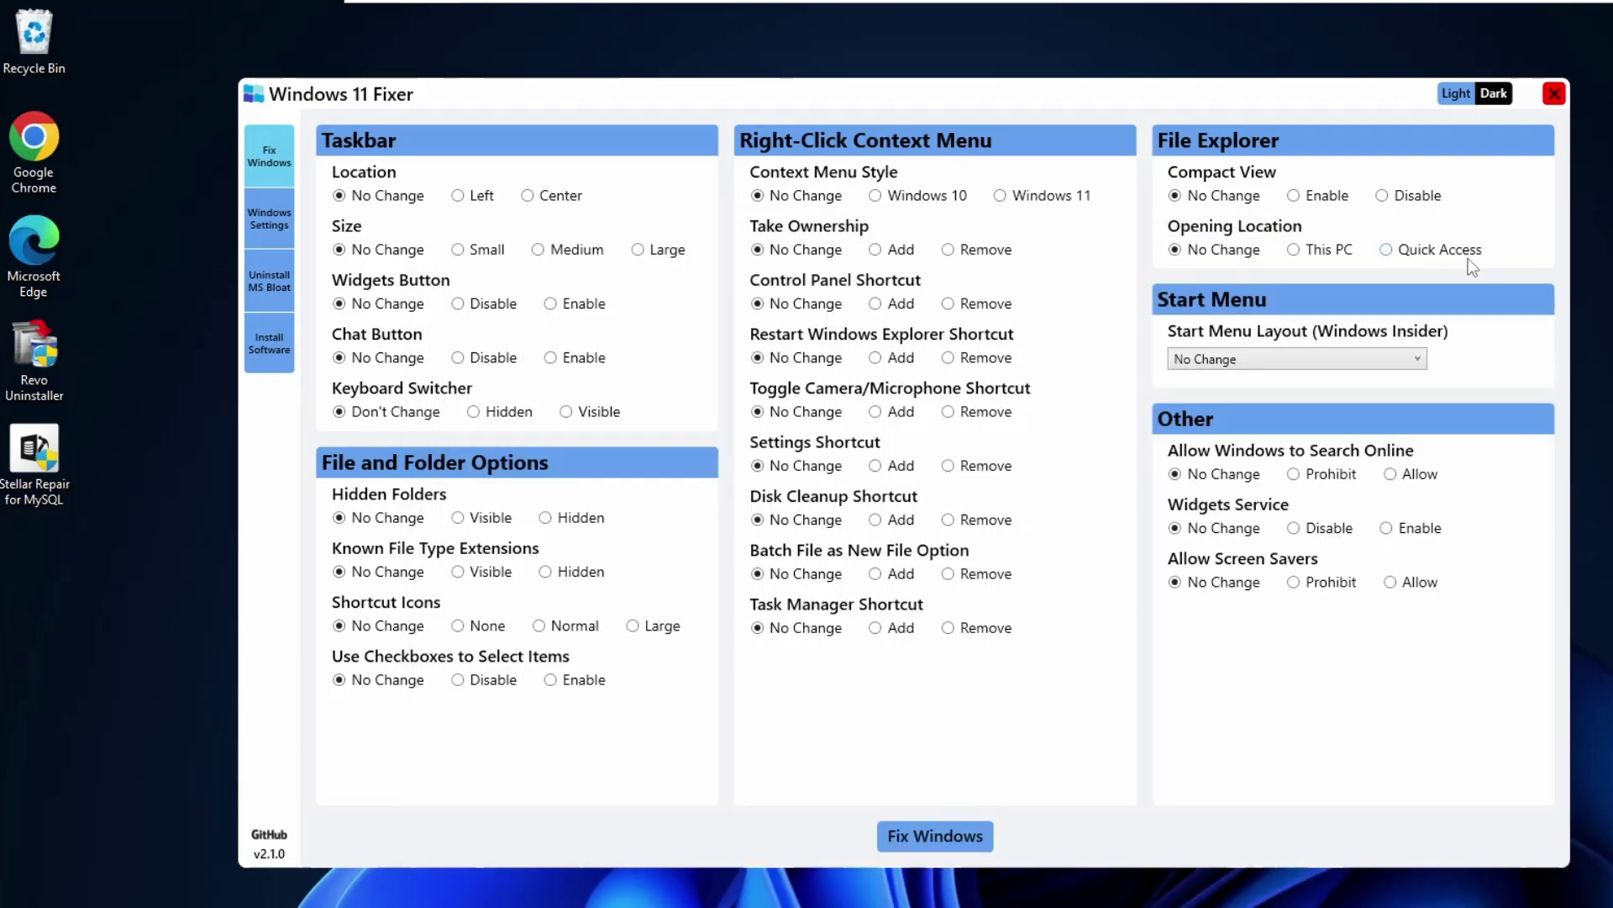
Review the available Start Menu Layout options and close the list without choosing one
click(1420, 361)
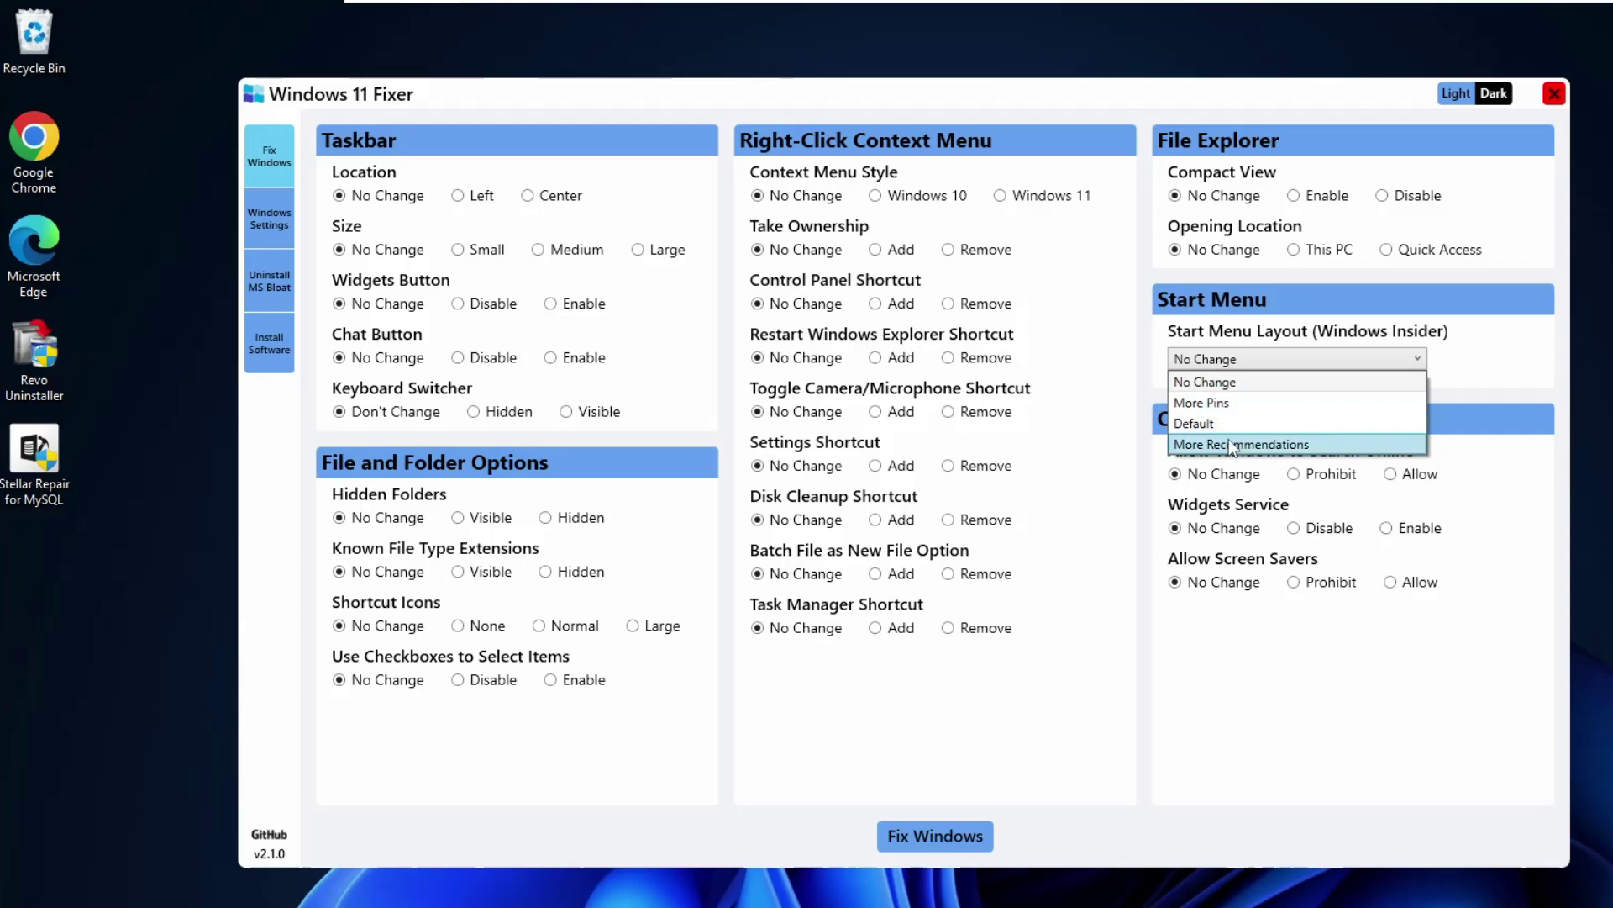
click(1308, 696)
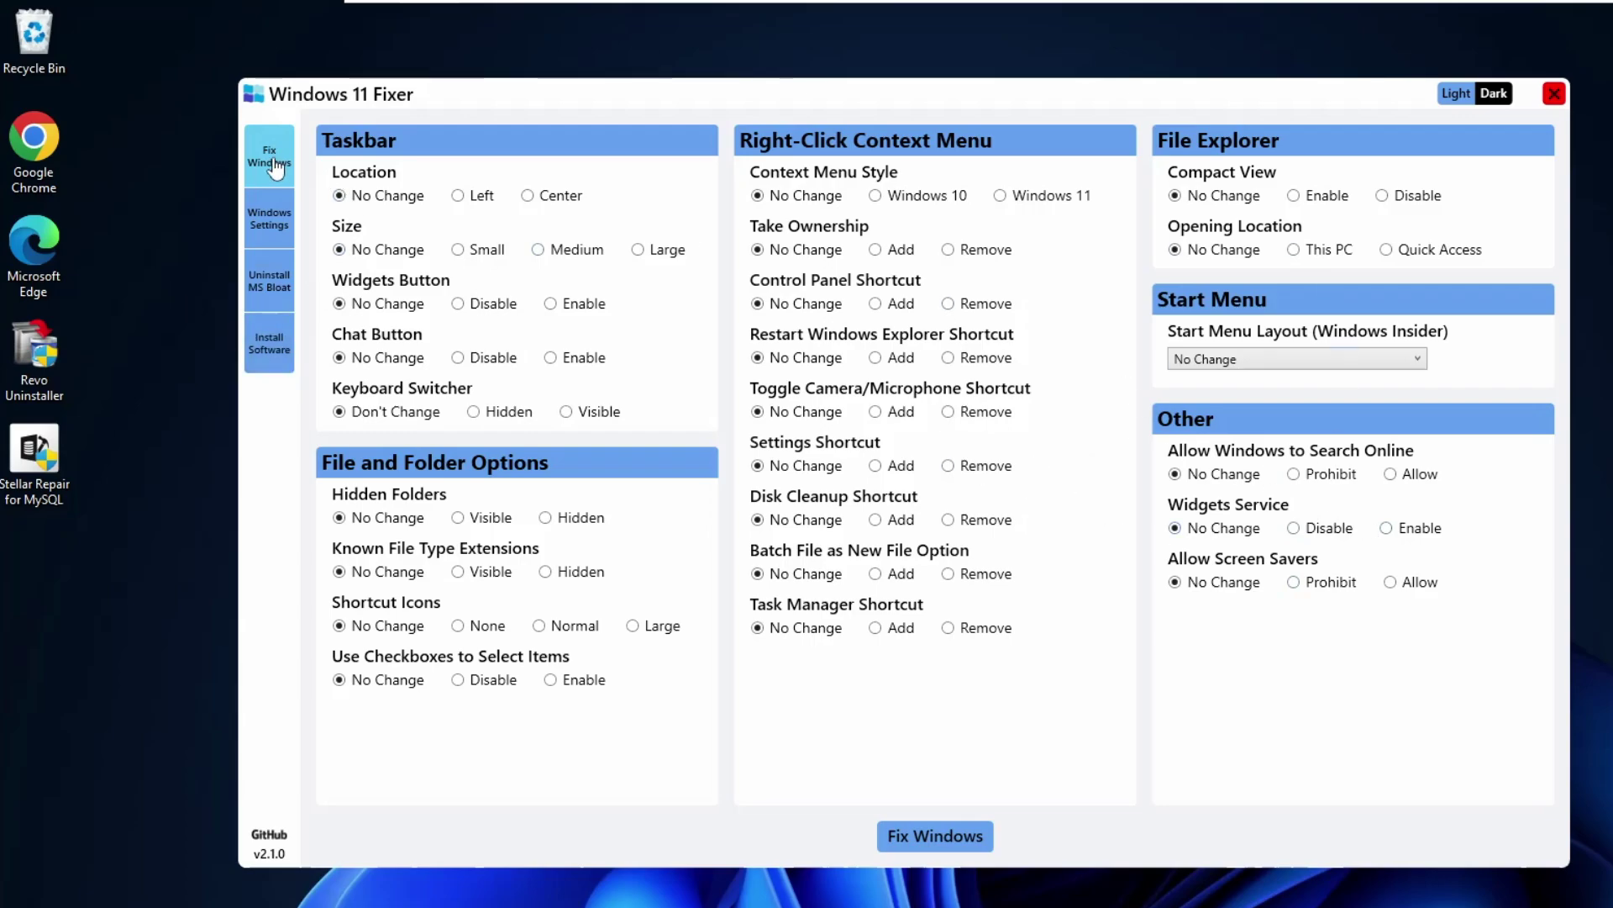
In Windows Settings, choose Disable for all three Notifications options, Transparency Effects and Show Recently Opened Items, and Enable for Game Mode
click(268, 235)
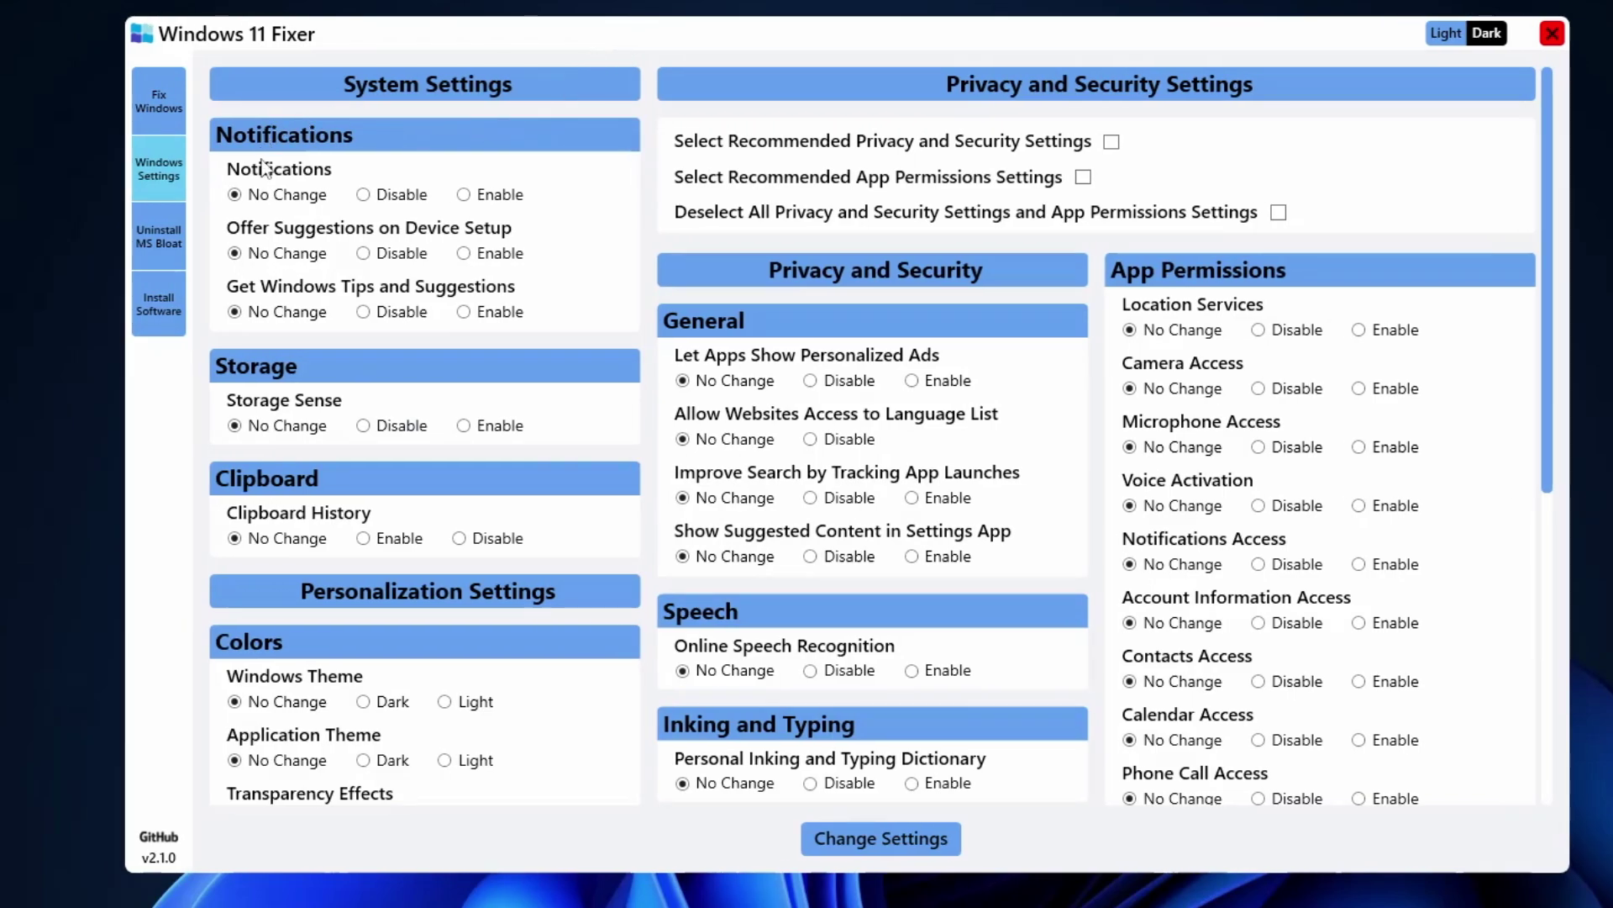
click(363, 196)
click(362, 254)
scroll(483, 554, down, 2)
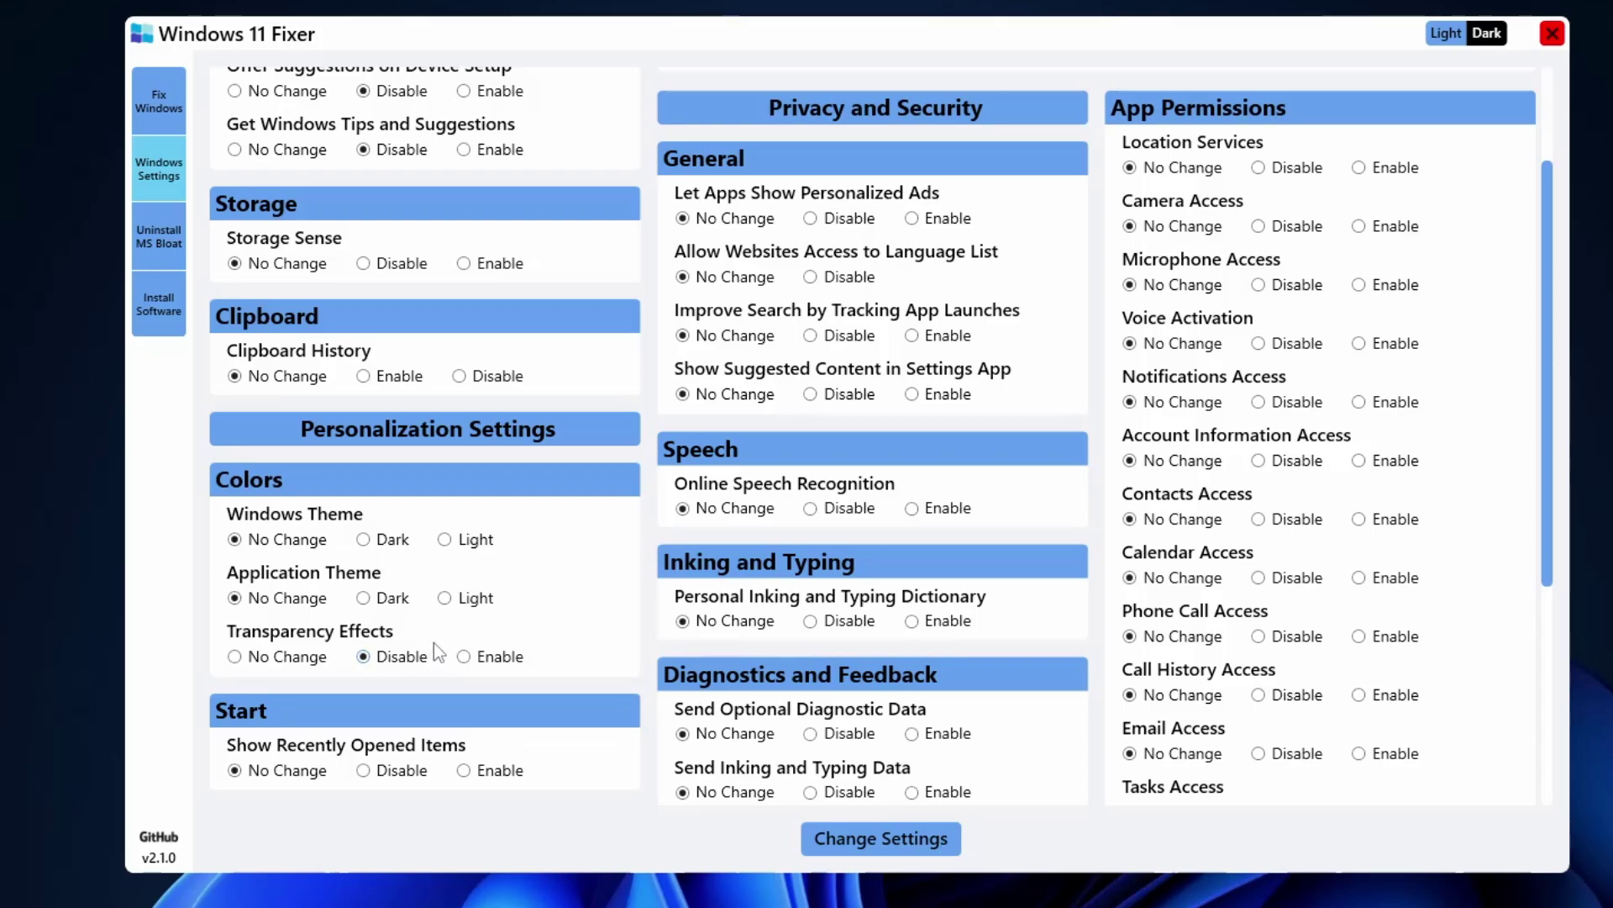
scroll(387, 596, down, 5)
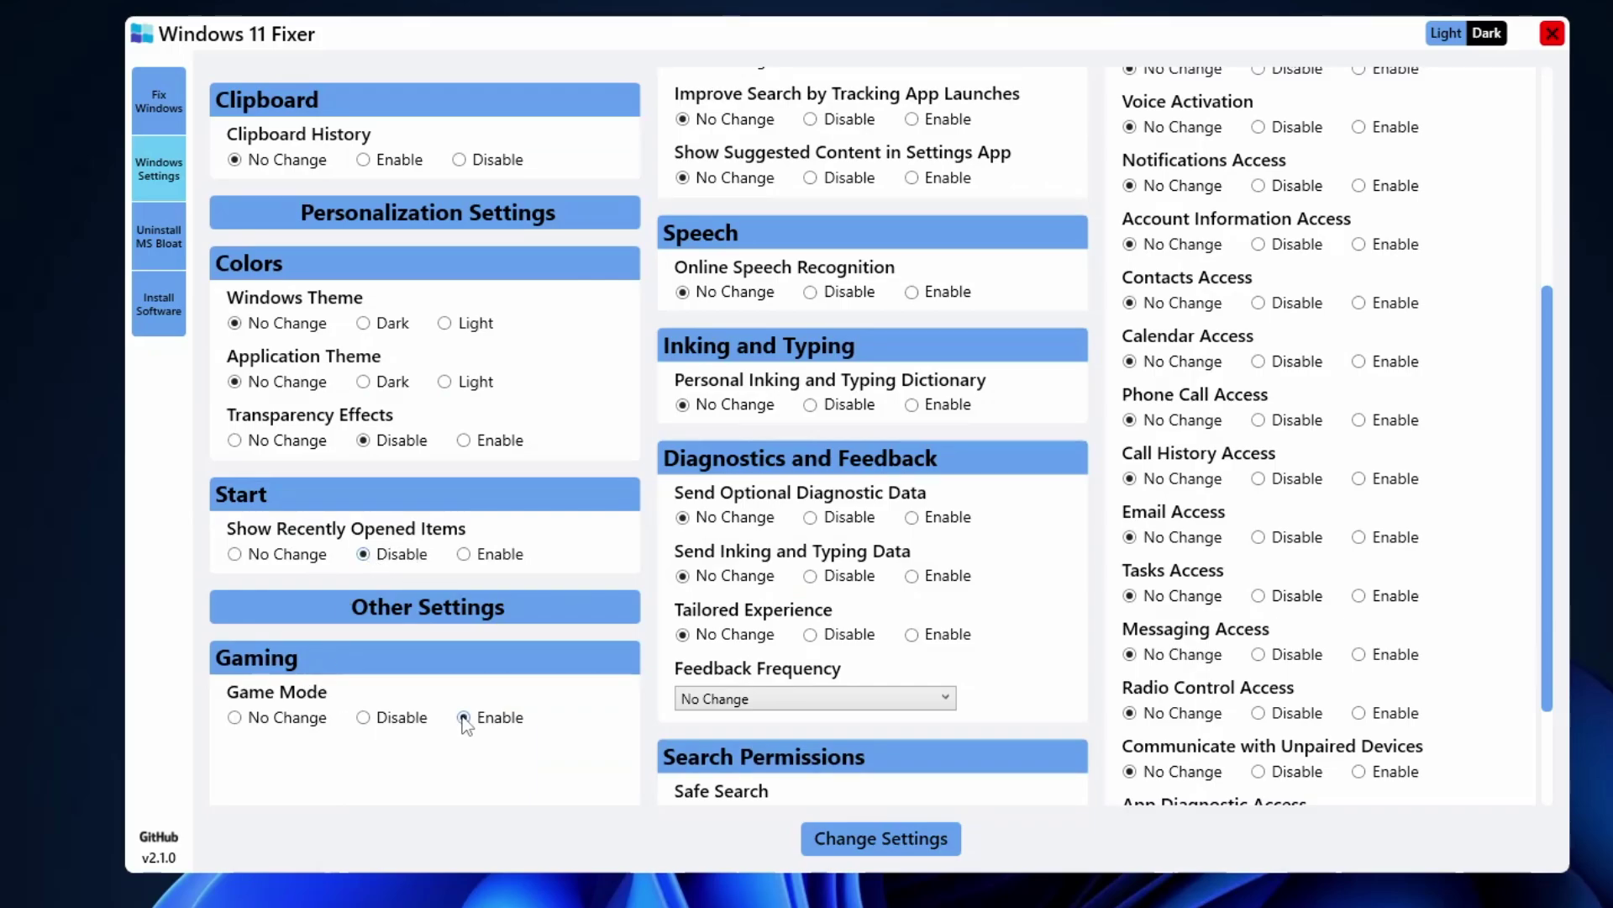
Choose Disable for personalized ads, search improvement by tracking app launches, and suggested content in the Settings app
scroll(756, 420, up, 5)
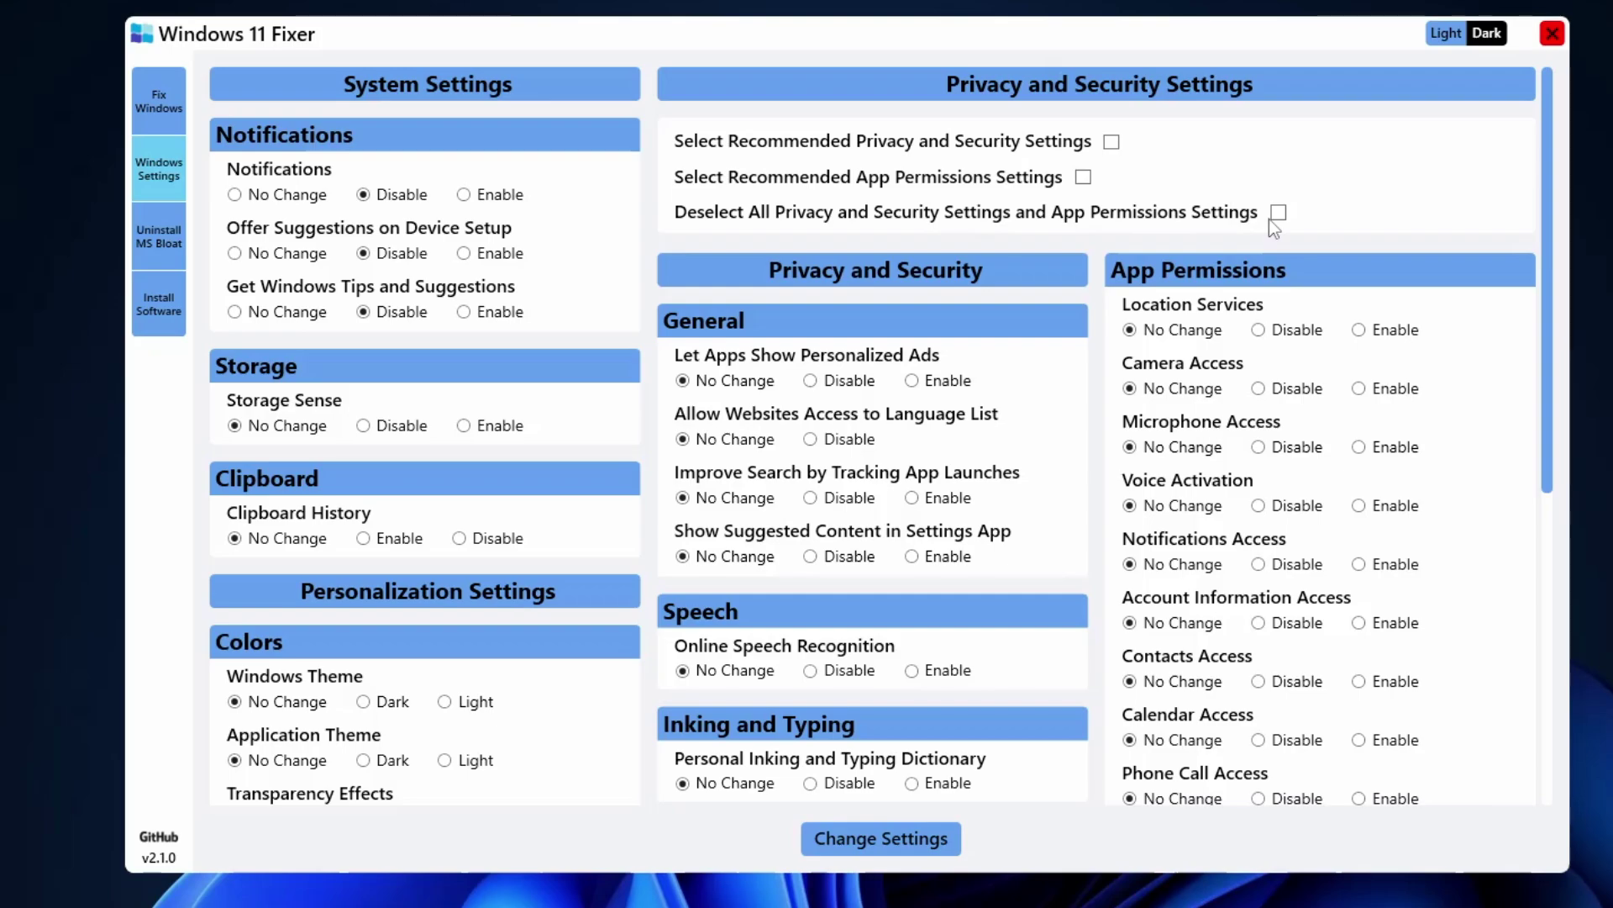
scroll(990, 335, down, 2)
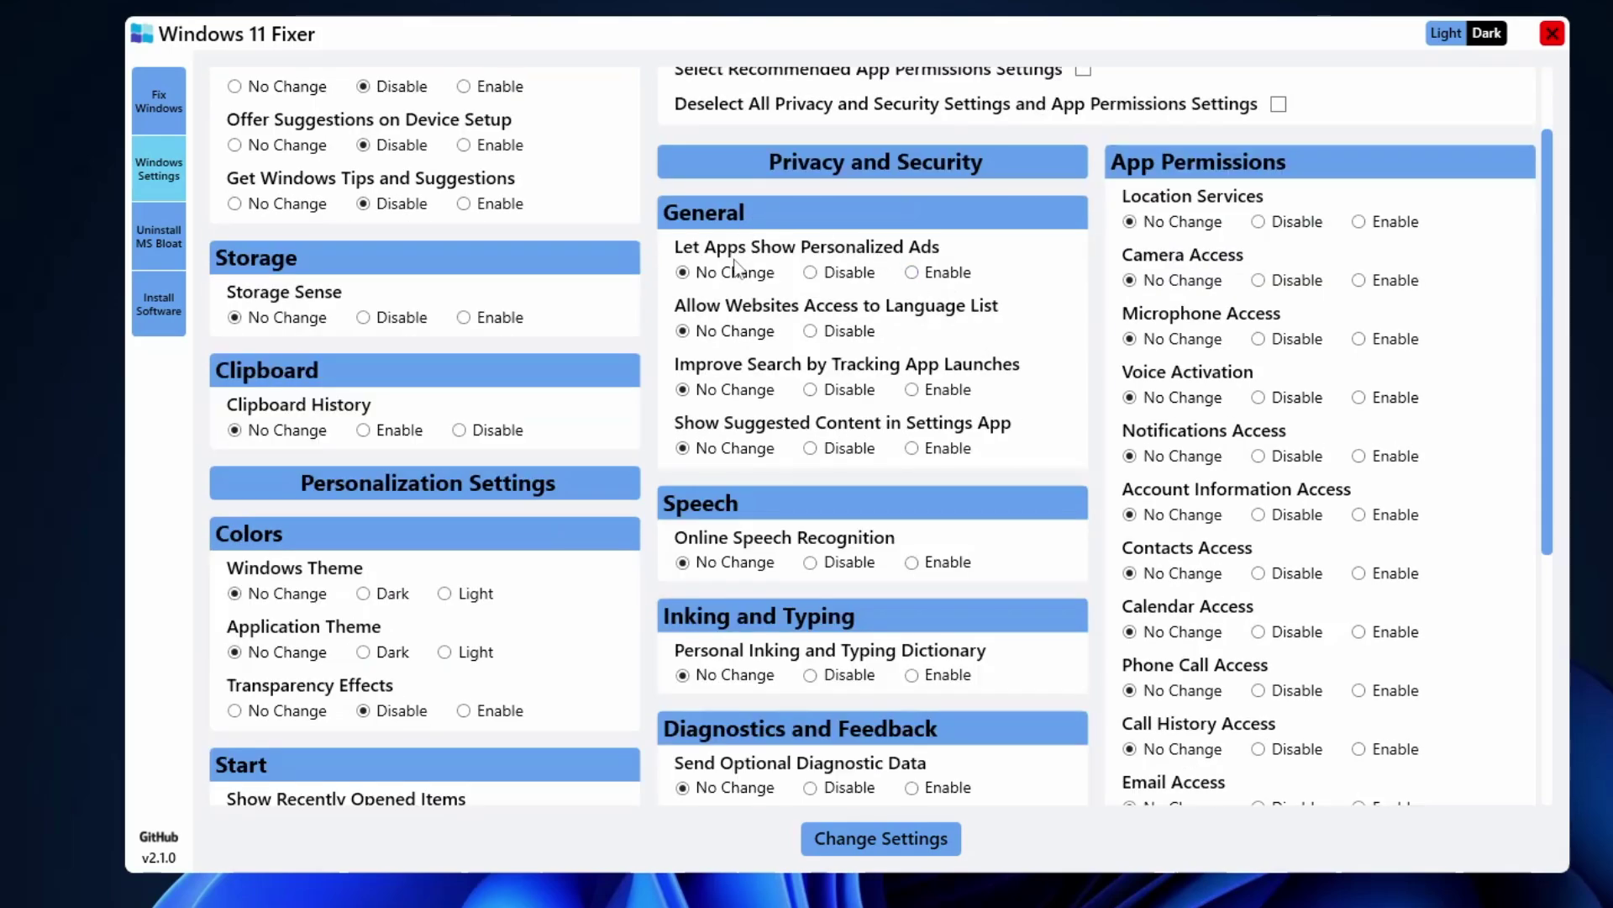
click(812, 274)
click(815, 391)
click(811, 448)
Choose Disable for Online Speech Recognition, Personal Inking and Typing Dictionary, and Send Optional Diagnostic Data
scroll(824, 449, down, 2)
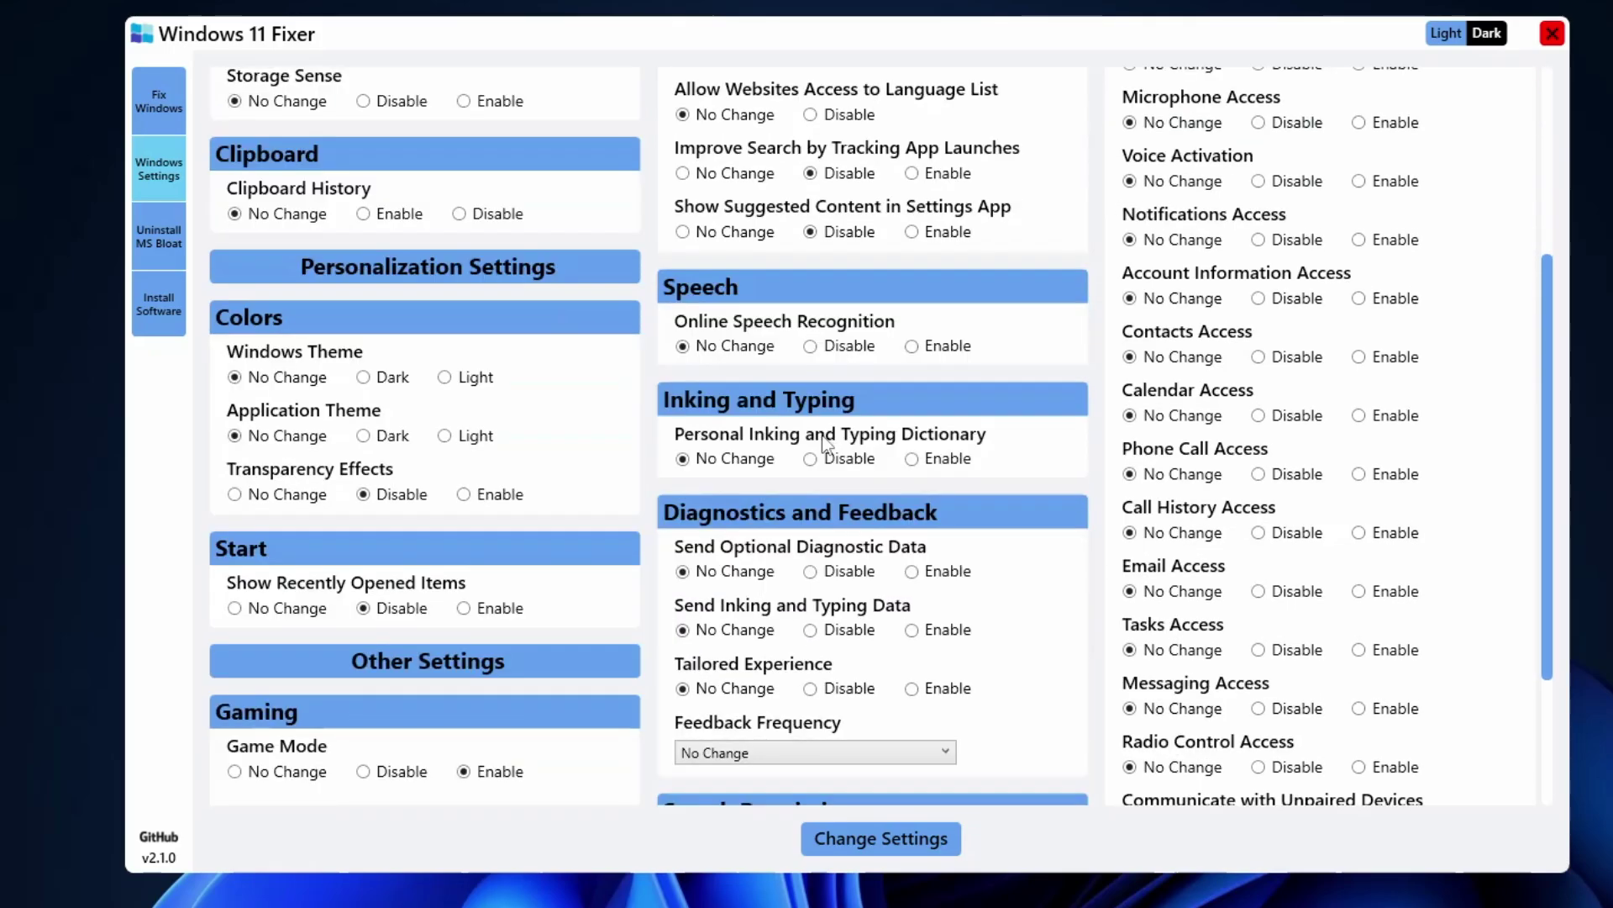
click(810, 459)
click(811, 346)
scroll(812, 418, down, 1)
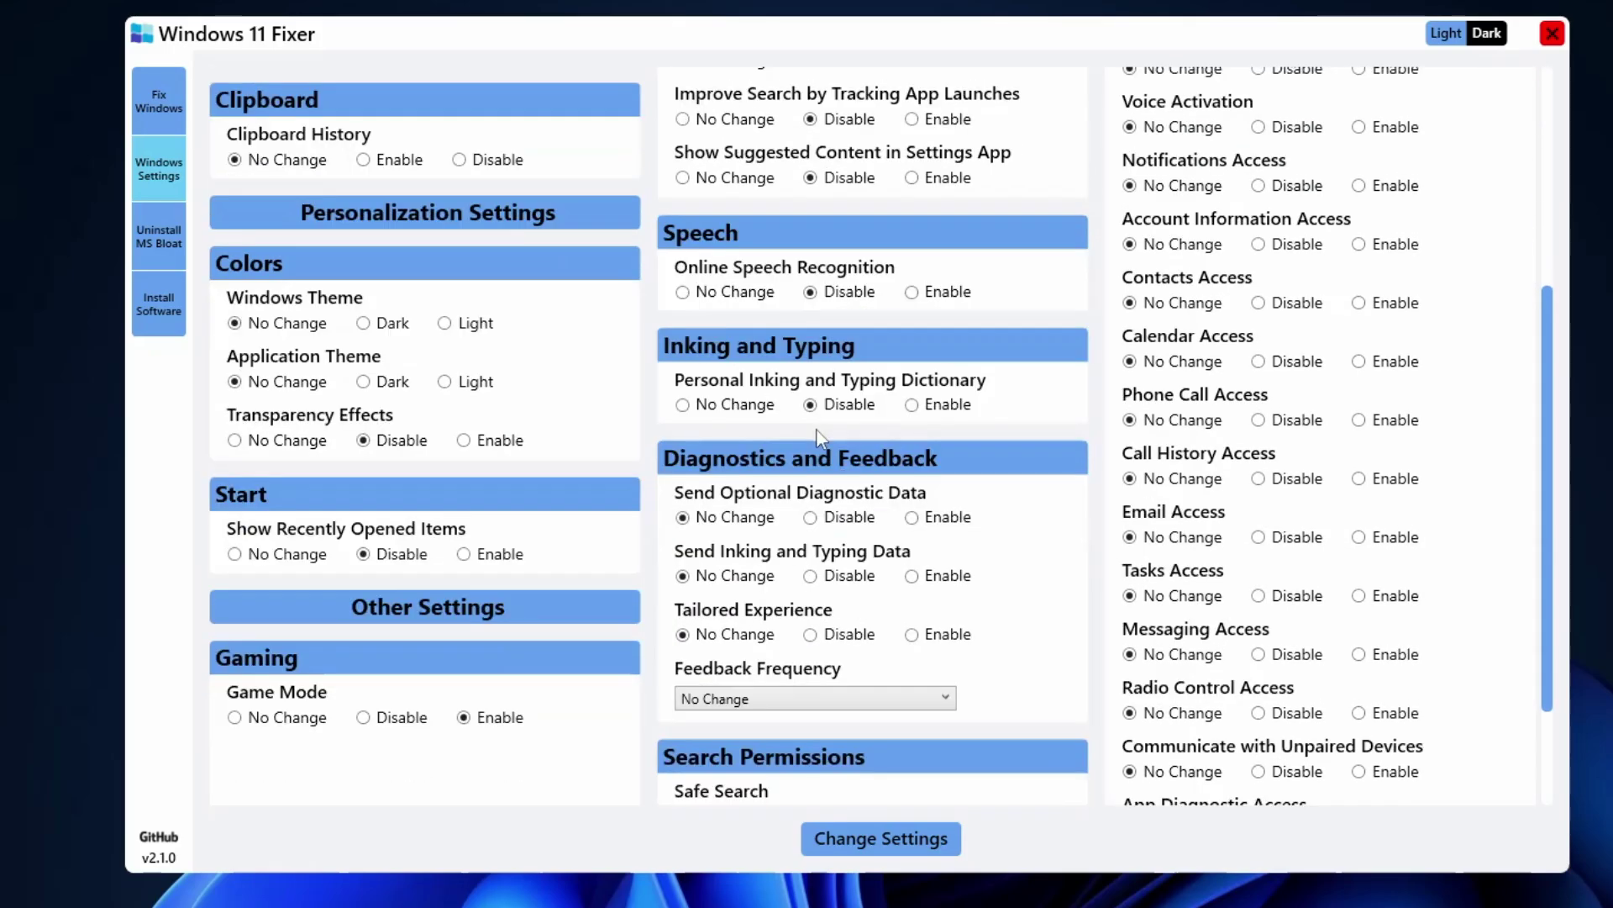
click(811, 518)
Choose Disable for Phone Call Access, Call History Access and Email Access in the app permissions
scroll(794, 538, down, 2)
scroll(1210, 597, up, 4)
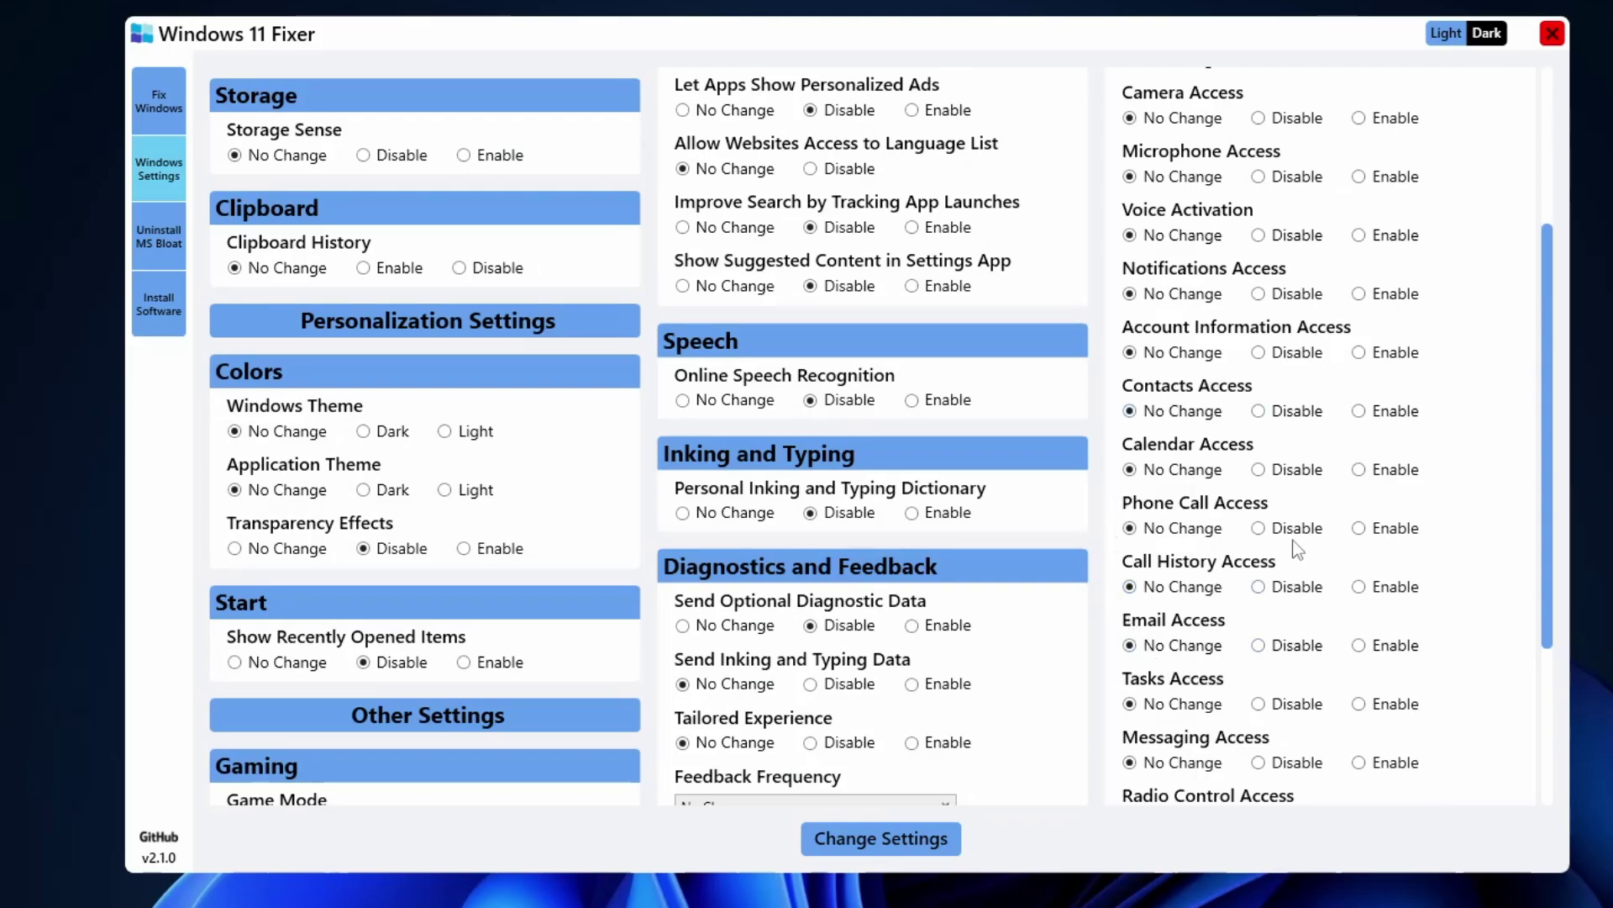
scroll(907, 628, down, 1)
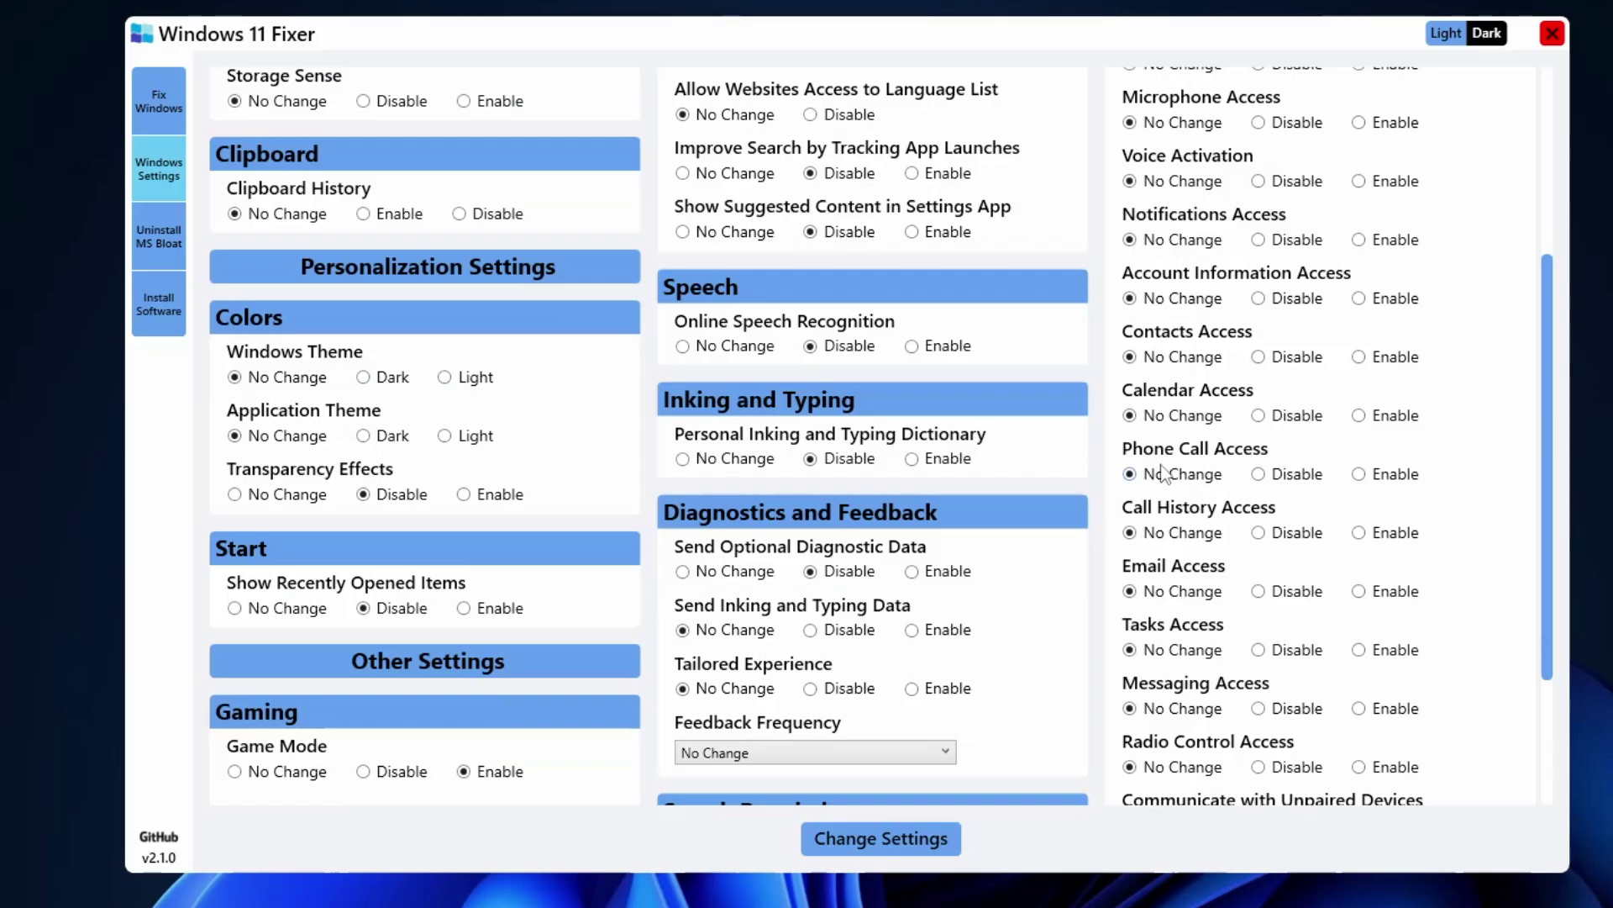
scroll(1168, 496, down, 1)
scroll(1208, 501, down, 3)
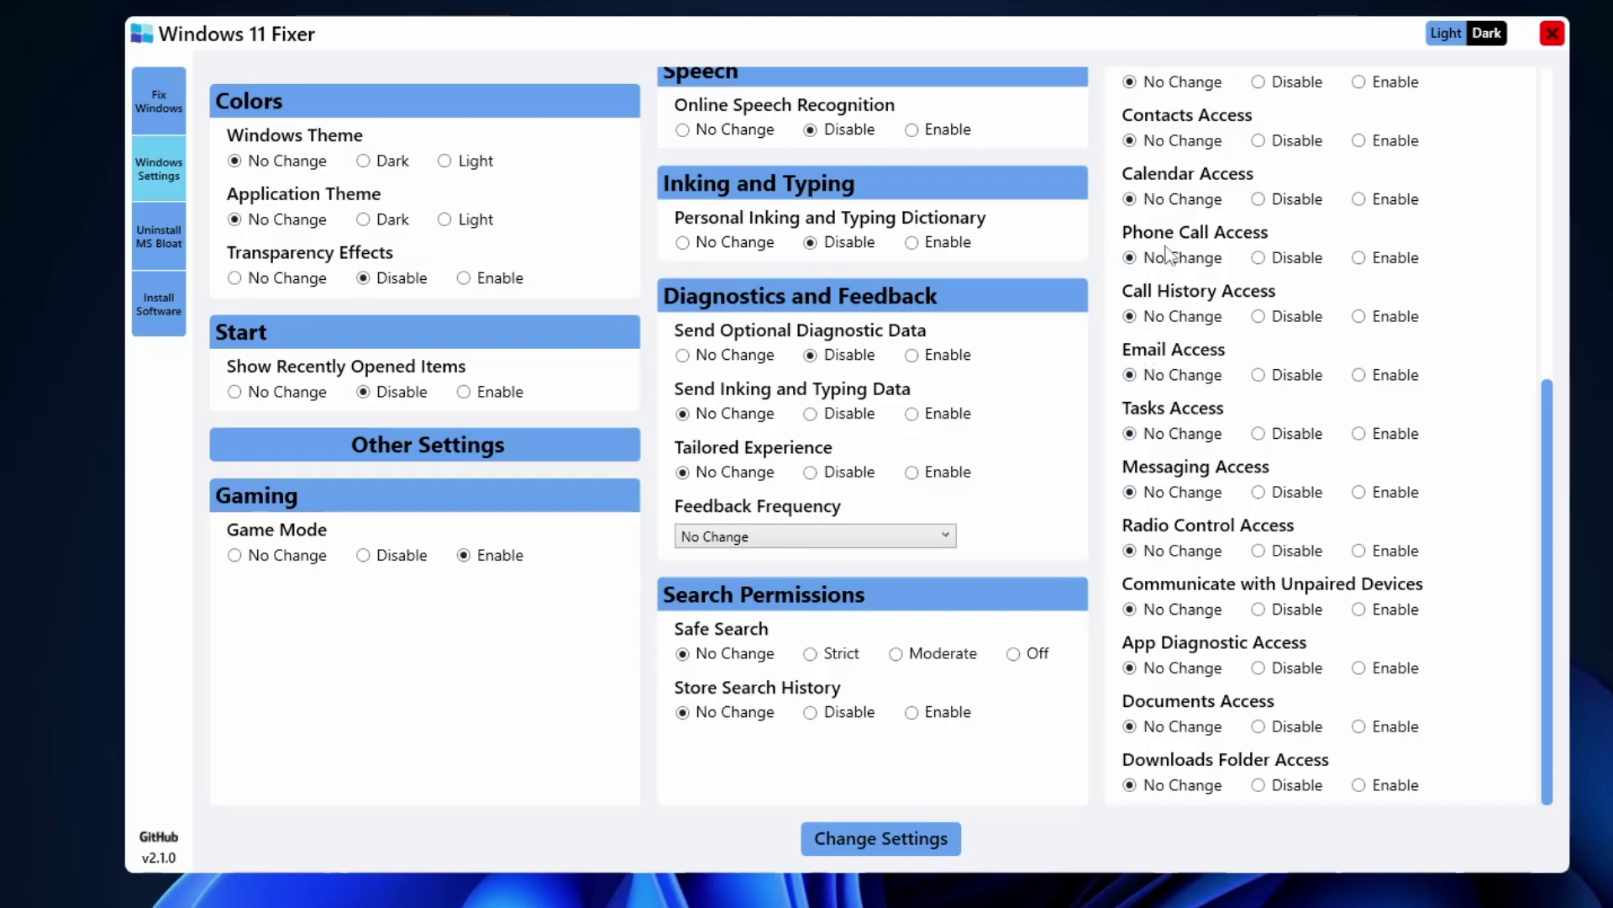
click(1259, 257)
click(1259, 317)
click(1259, 376)
Among the hard-to-uninstall software, mark Alarms and Clock, Cortana, Get Help, Maps, Microsoft Edge and Xbox Game Bar for uninstalling
click(167, 246)
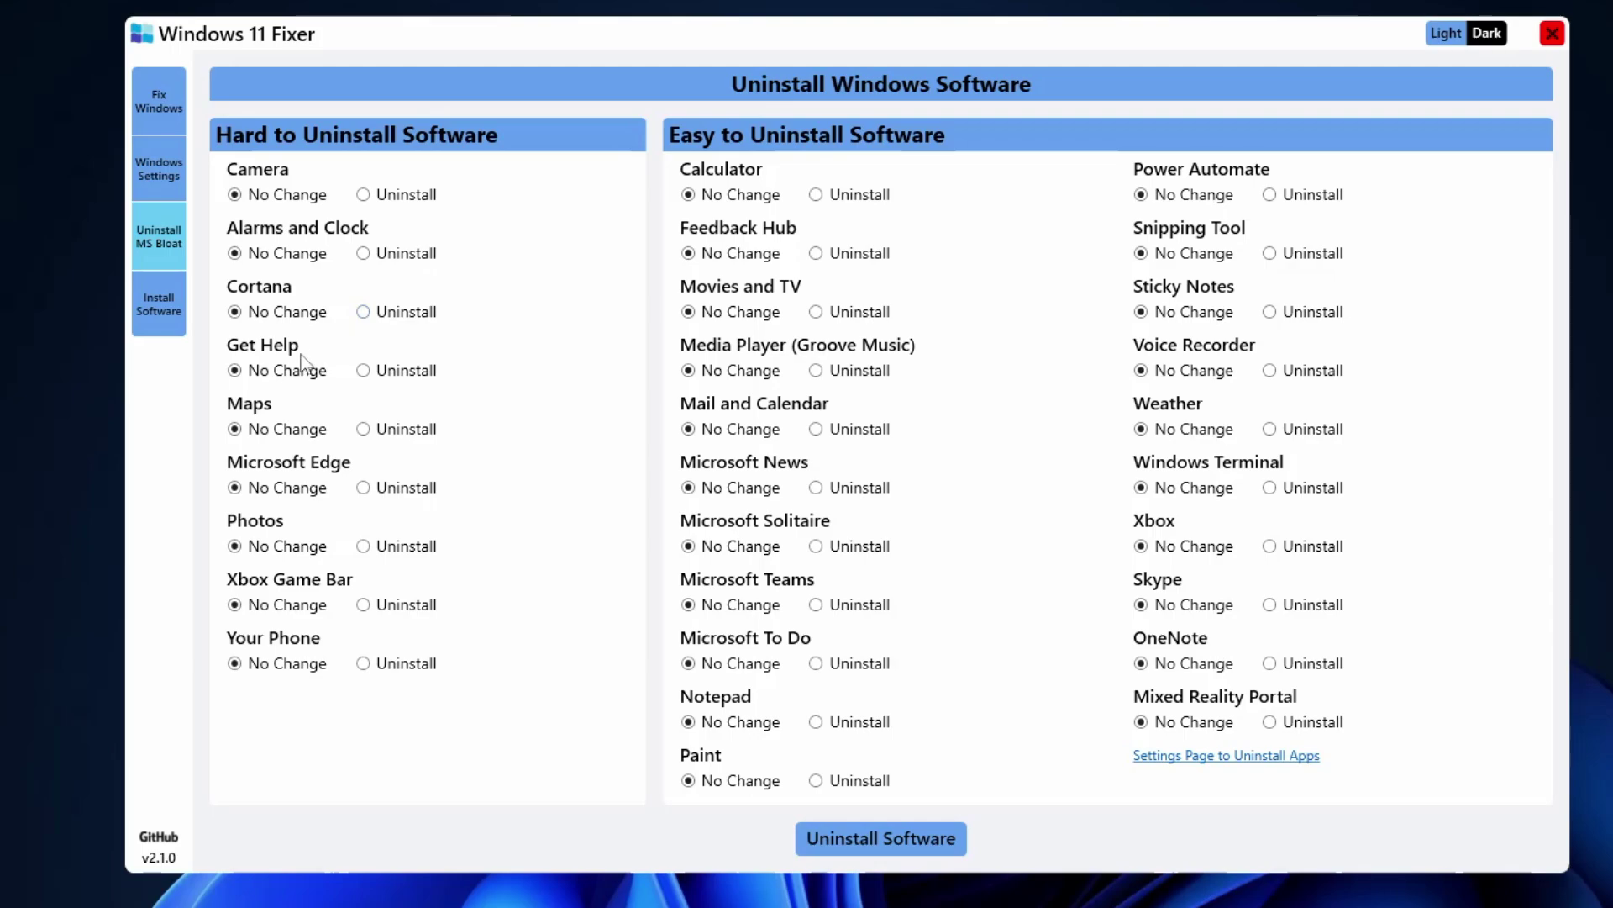
click(363, 371)
click(363, 312)
click(363, 254)
click(364, 605)
Among the easy-to-uninstall software, mark Feedback Hub, Movies and TV, Mail and Calendar, Microsoft News and Microsoft Teams for uninstalling
click(816, 253)
click(816, 313)
click(816, 488)
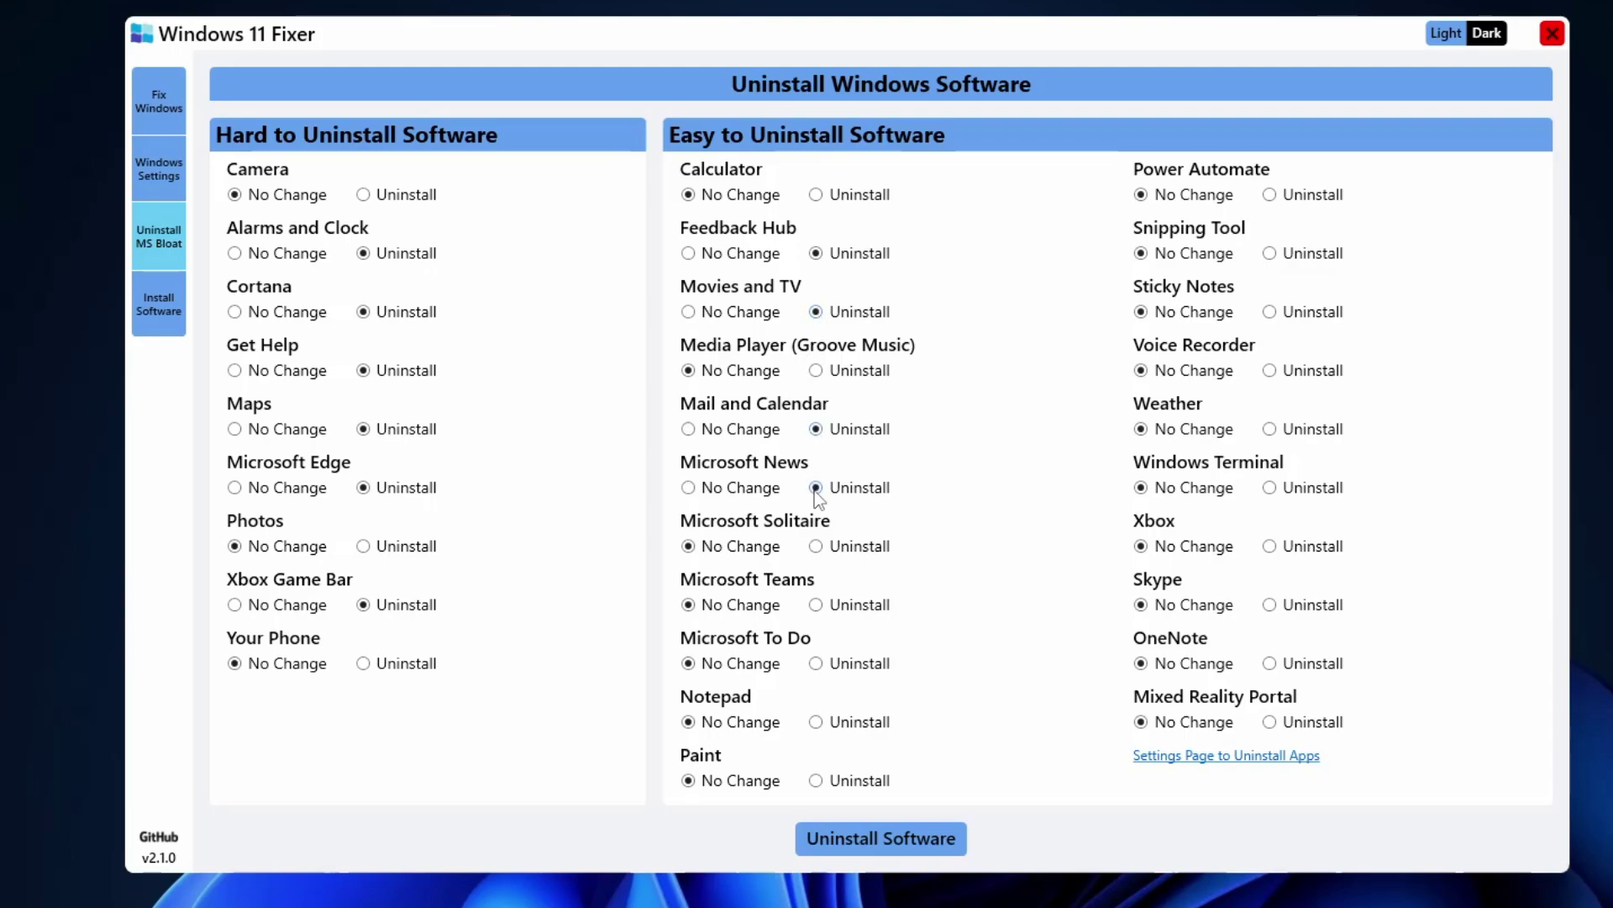
click(817, 606)
Mark Weather, Xbox, Skype and OneNote for uninstalling as well, and start uninstalling the selected software
click(1271, 429)
click(1268, 547)
click(1270, 604)
click(1269, 663)
click(910, 849)
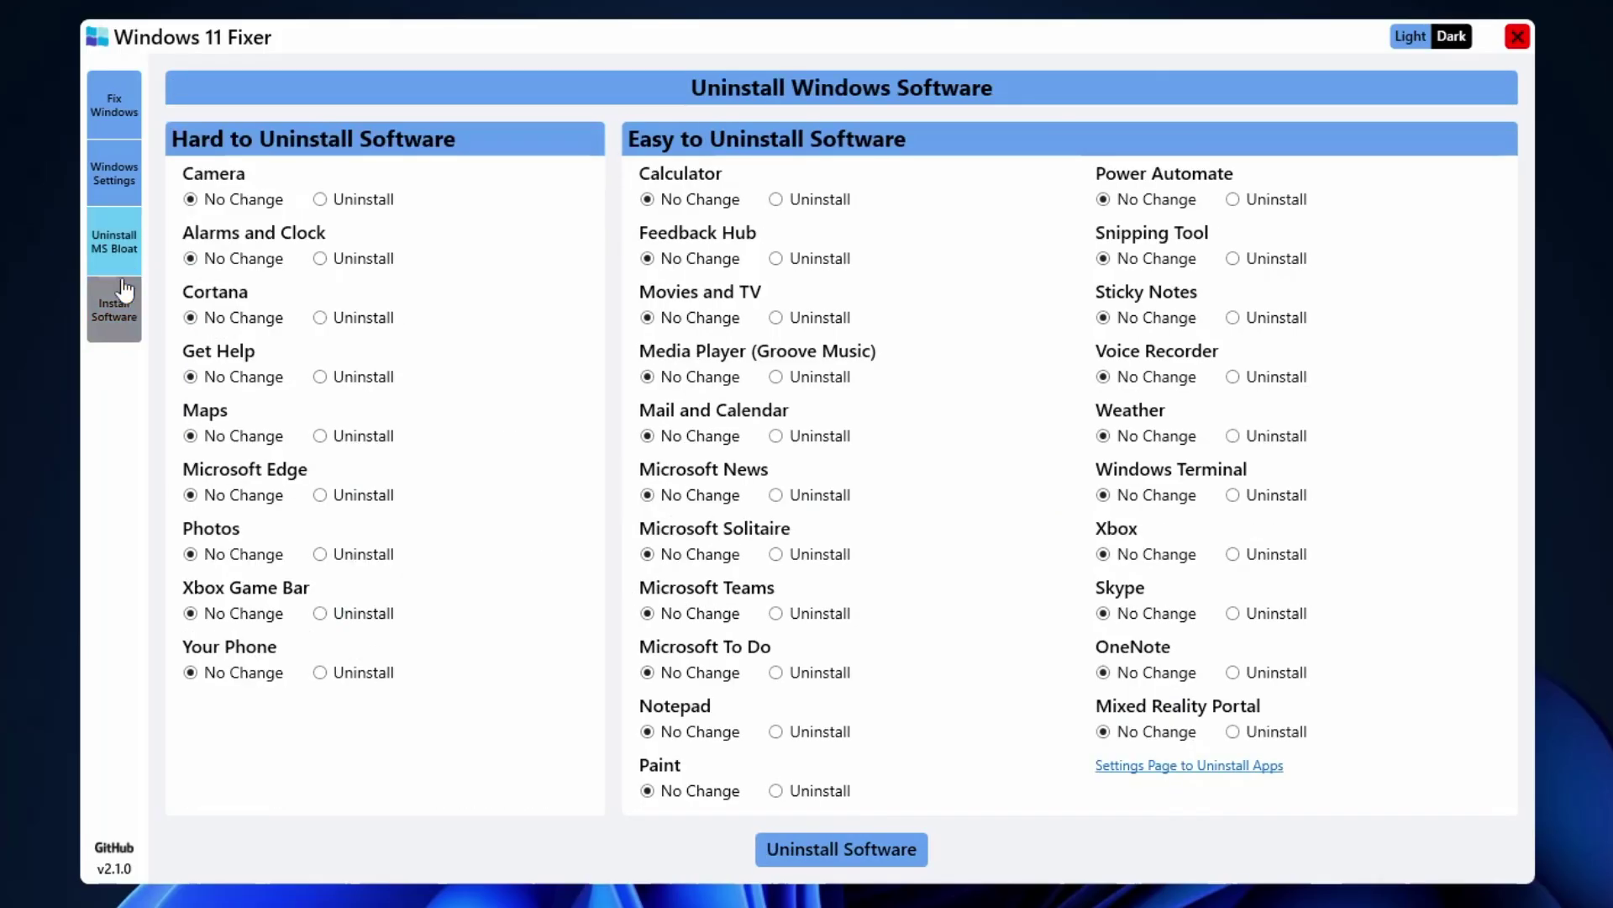
Review the Windows modification and computer maintenance programs offered for installation
click(125, 326)
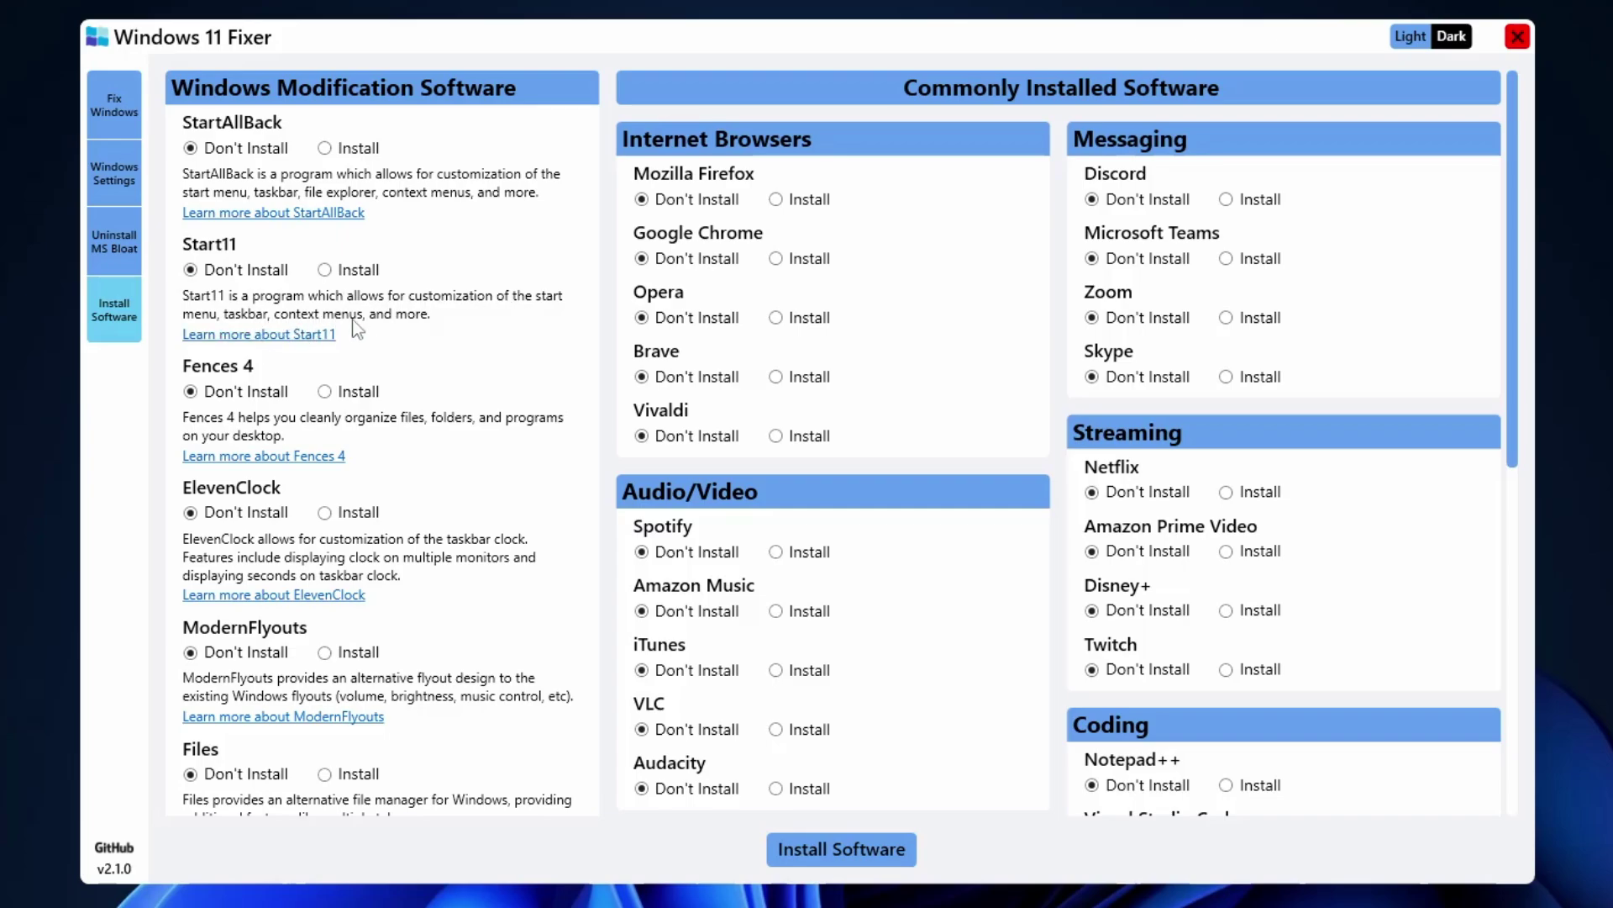
scroll(406, 334, down, 3)
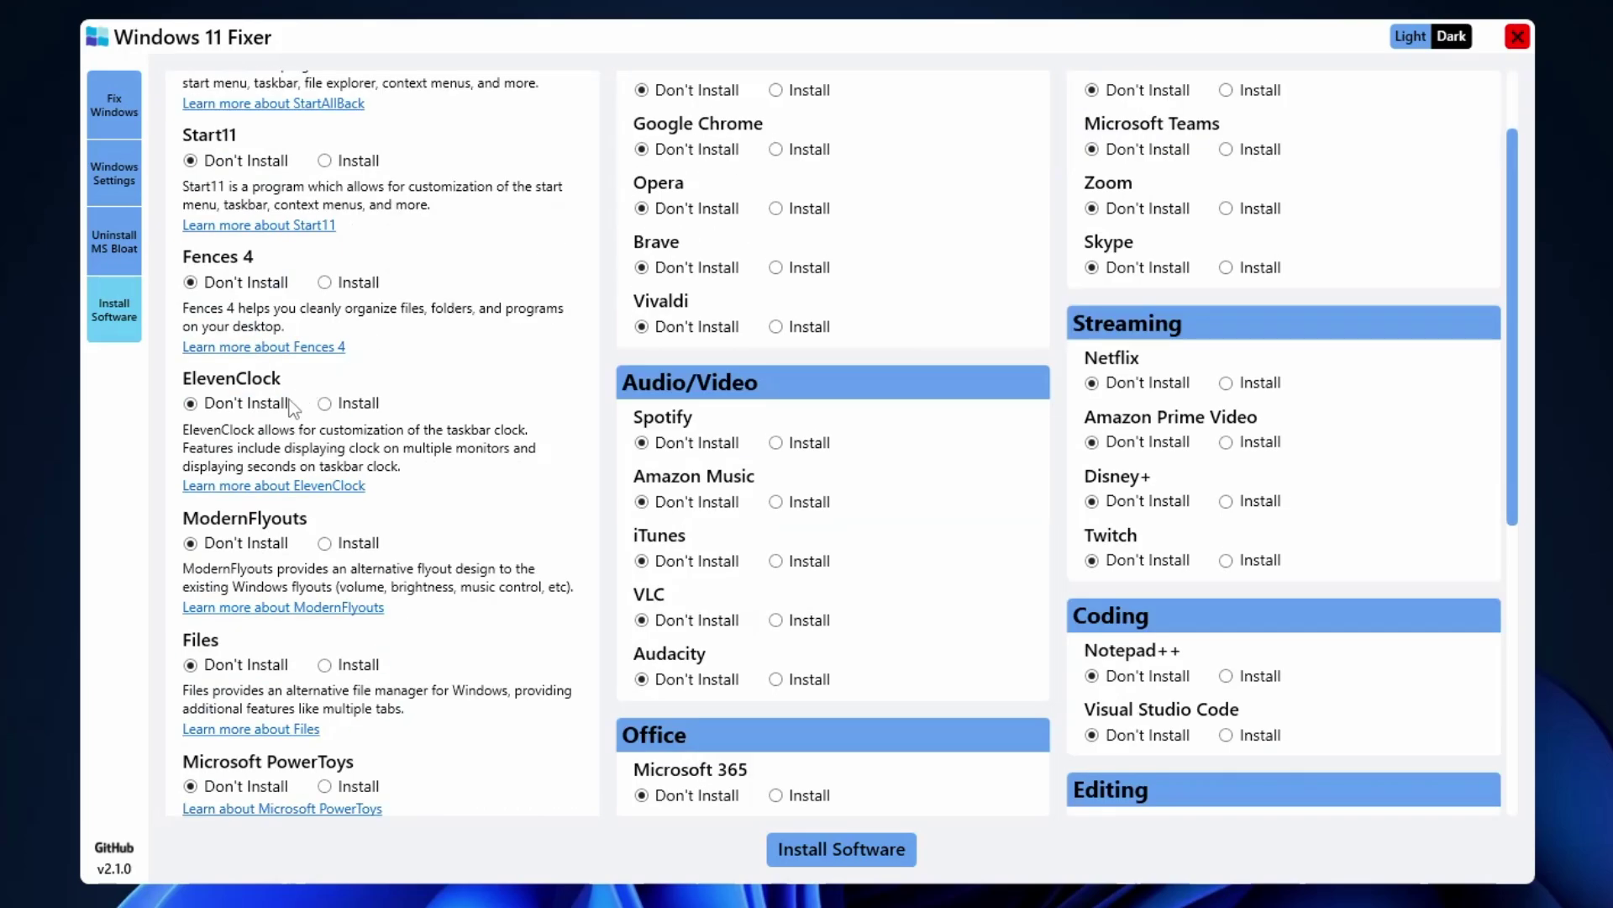
scroll(252, 538, down, 3)
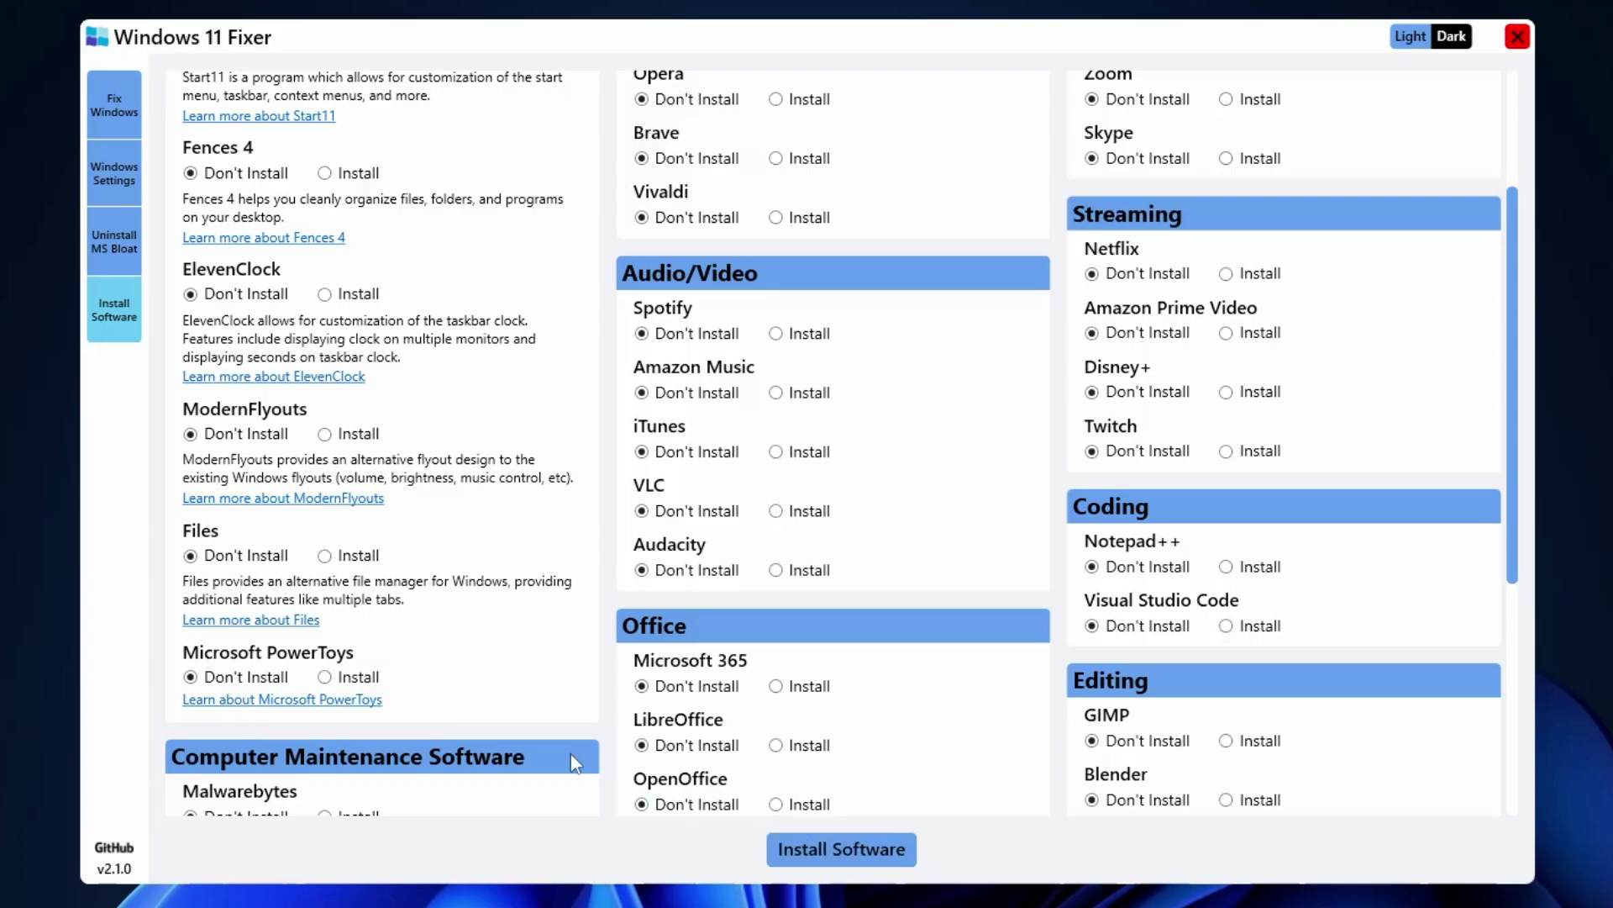
scroll(391, 598, down, 3)
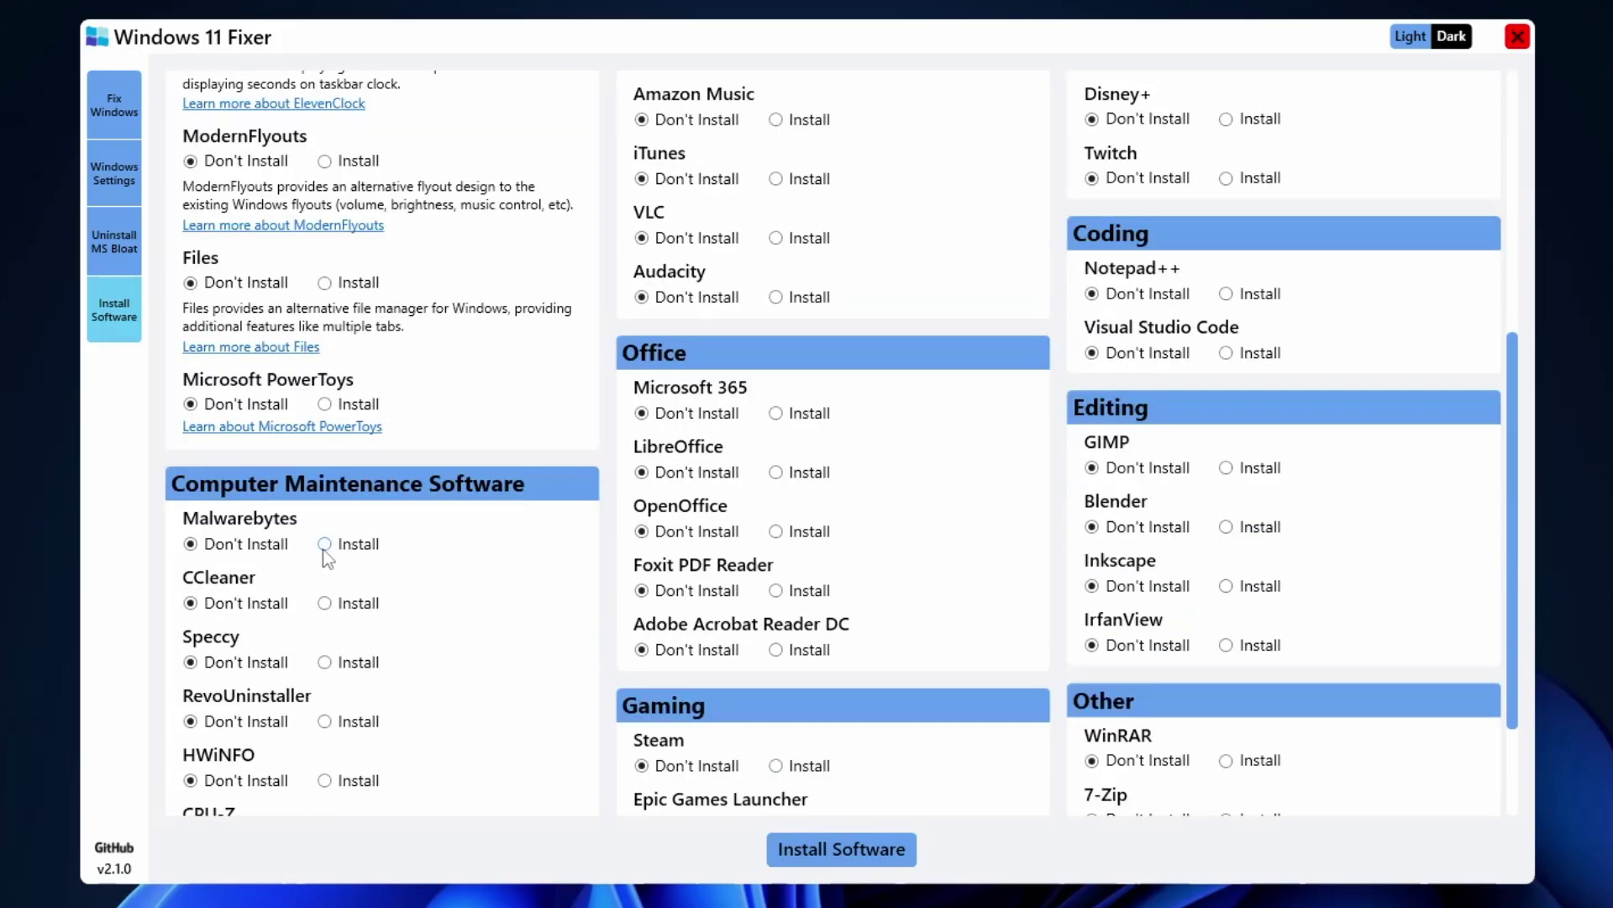
scroll(322, 548, down, 1)
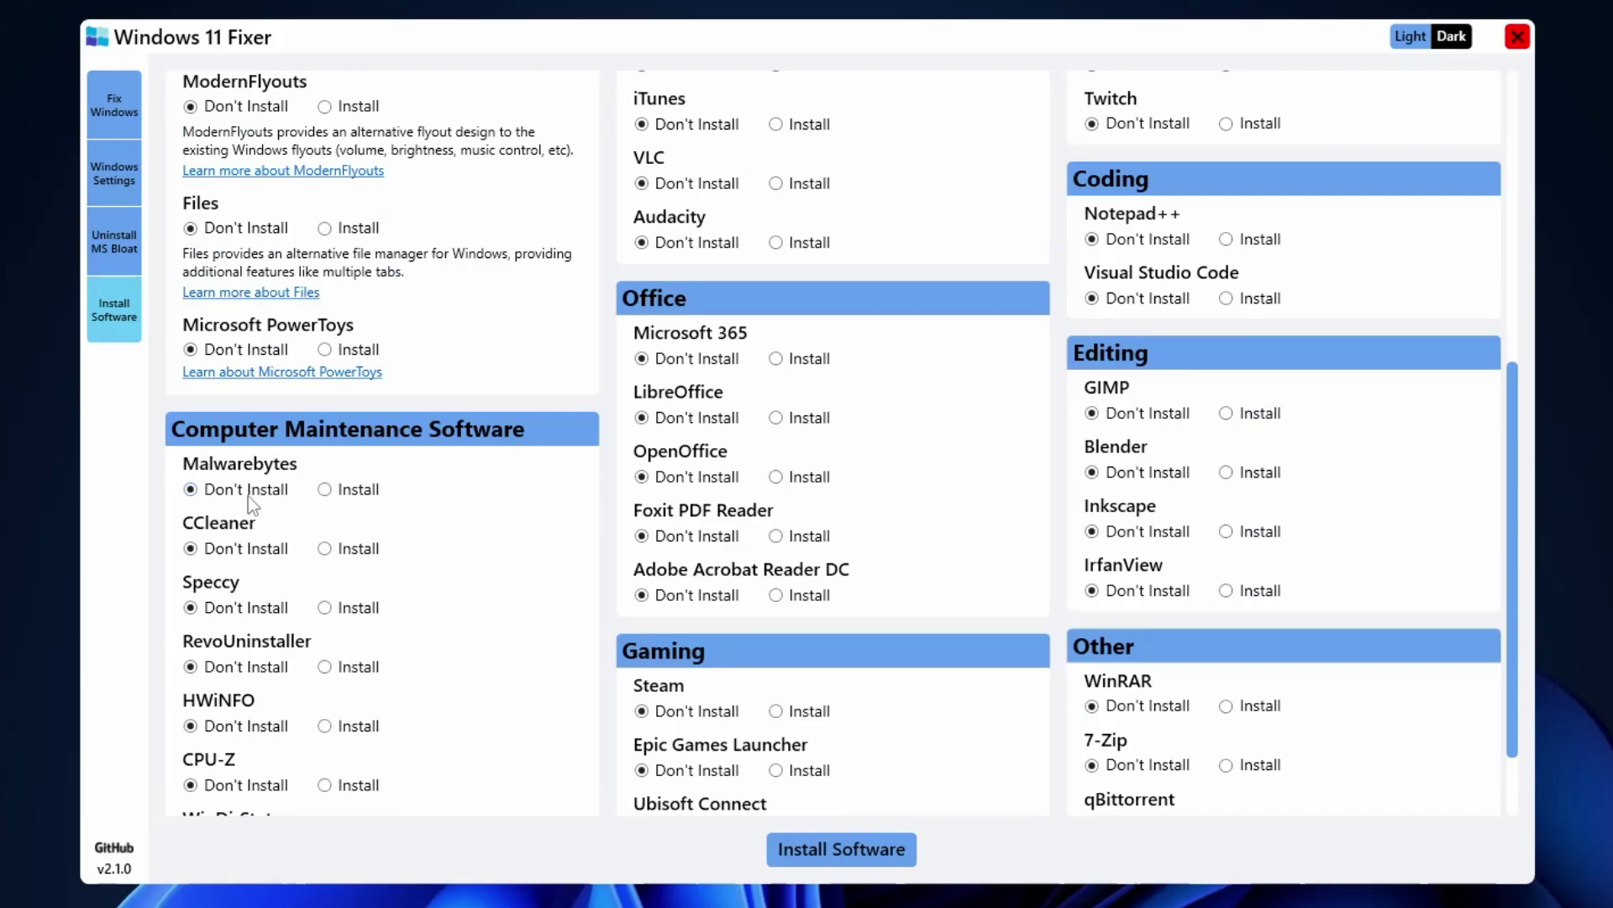
scroll(242, 551, down, 1)
scroll(253, 594, down, 1)
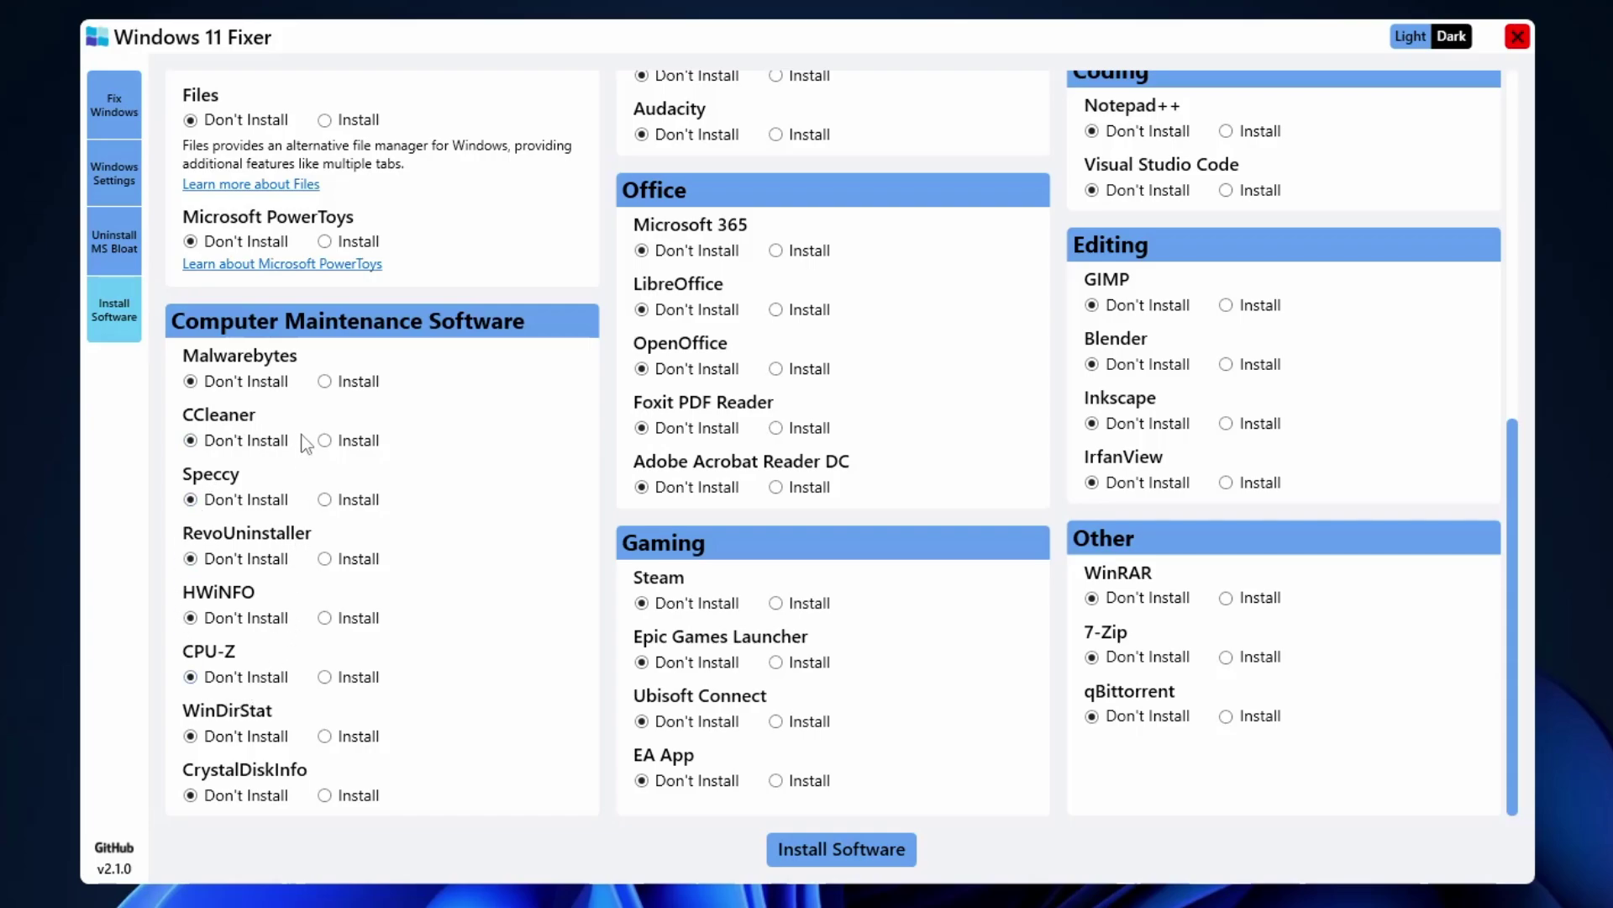
Examine the commonly installed software categories, from internet browsers and messaging to gaming, editing and other tools
scroll(305, 442, up, 10)
scroll(698, 415, down, 2)
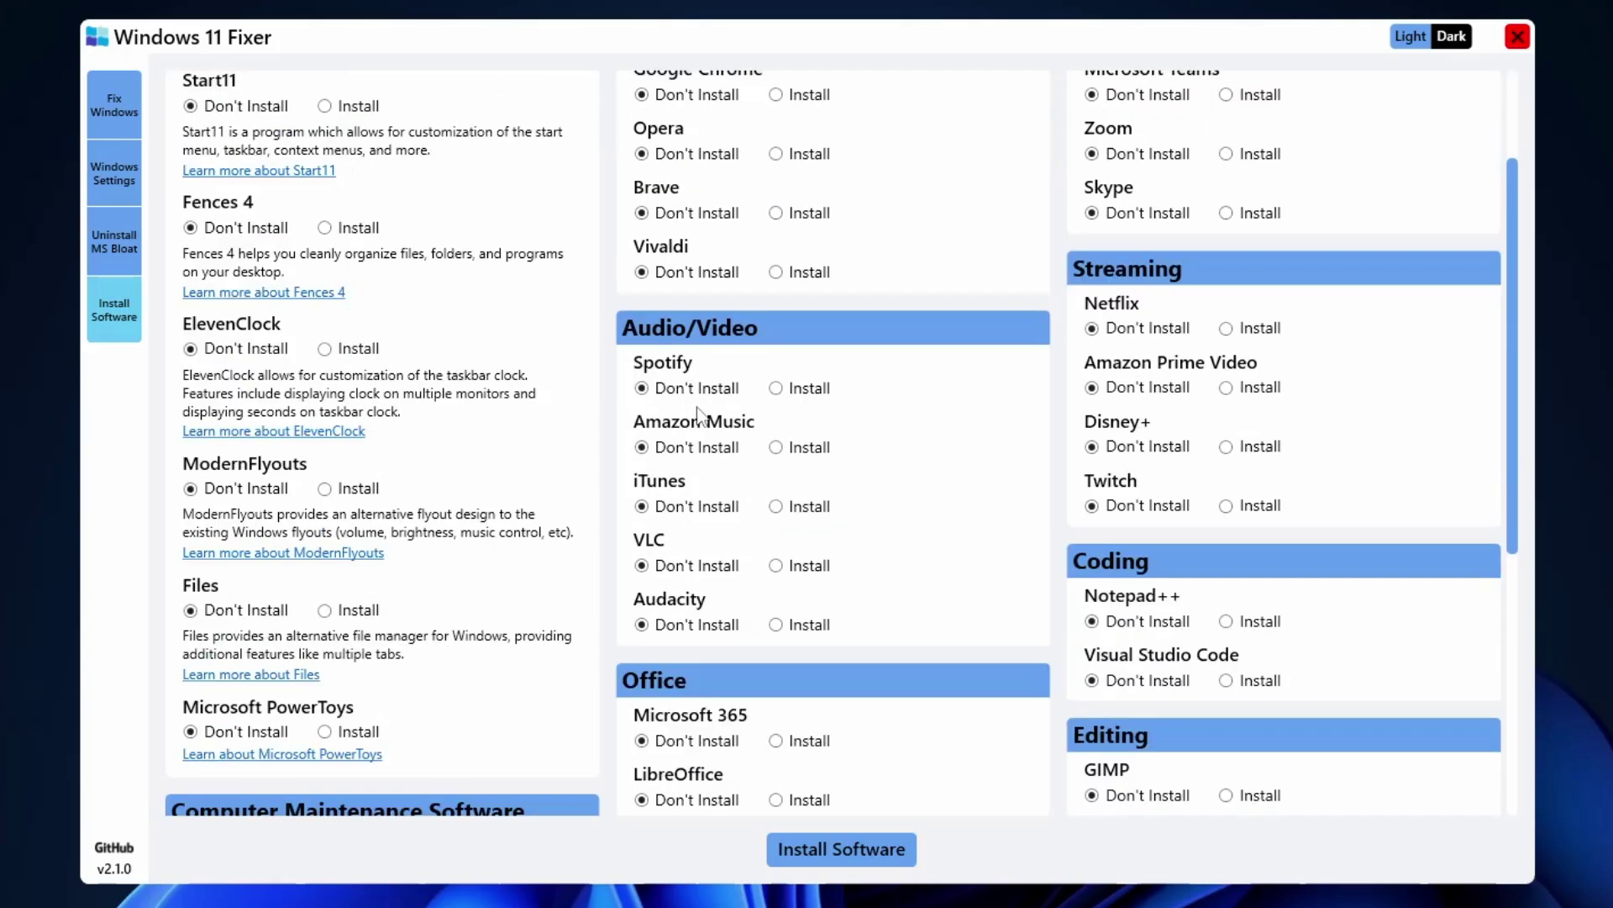
scroll(697, 415, down, 4)
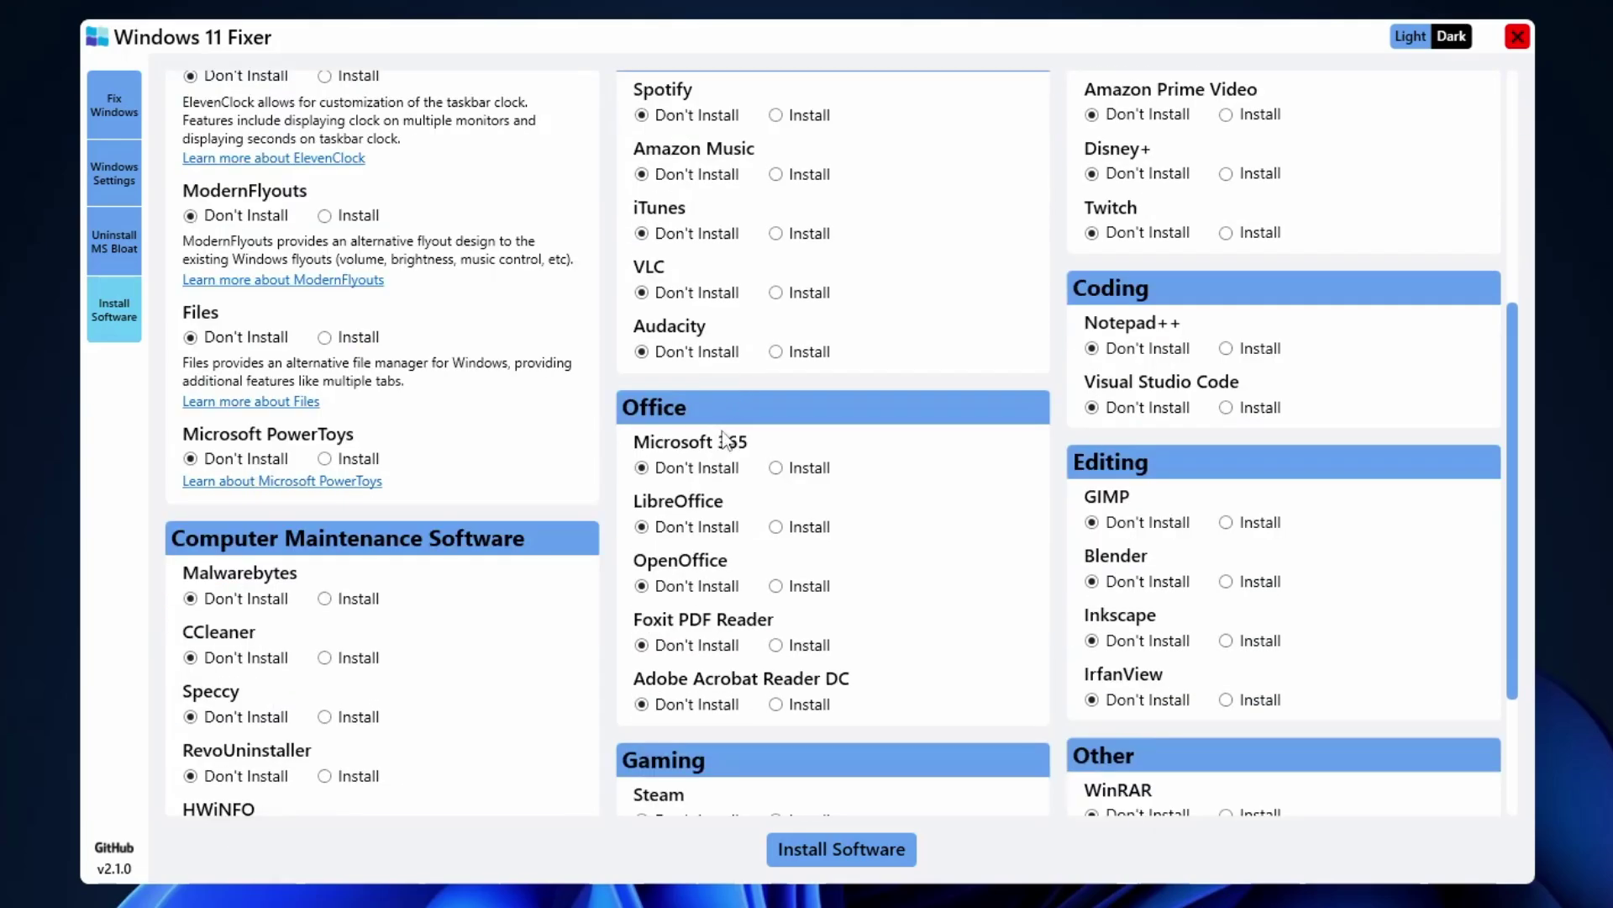
scroll(723, 437, down, 3)
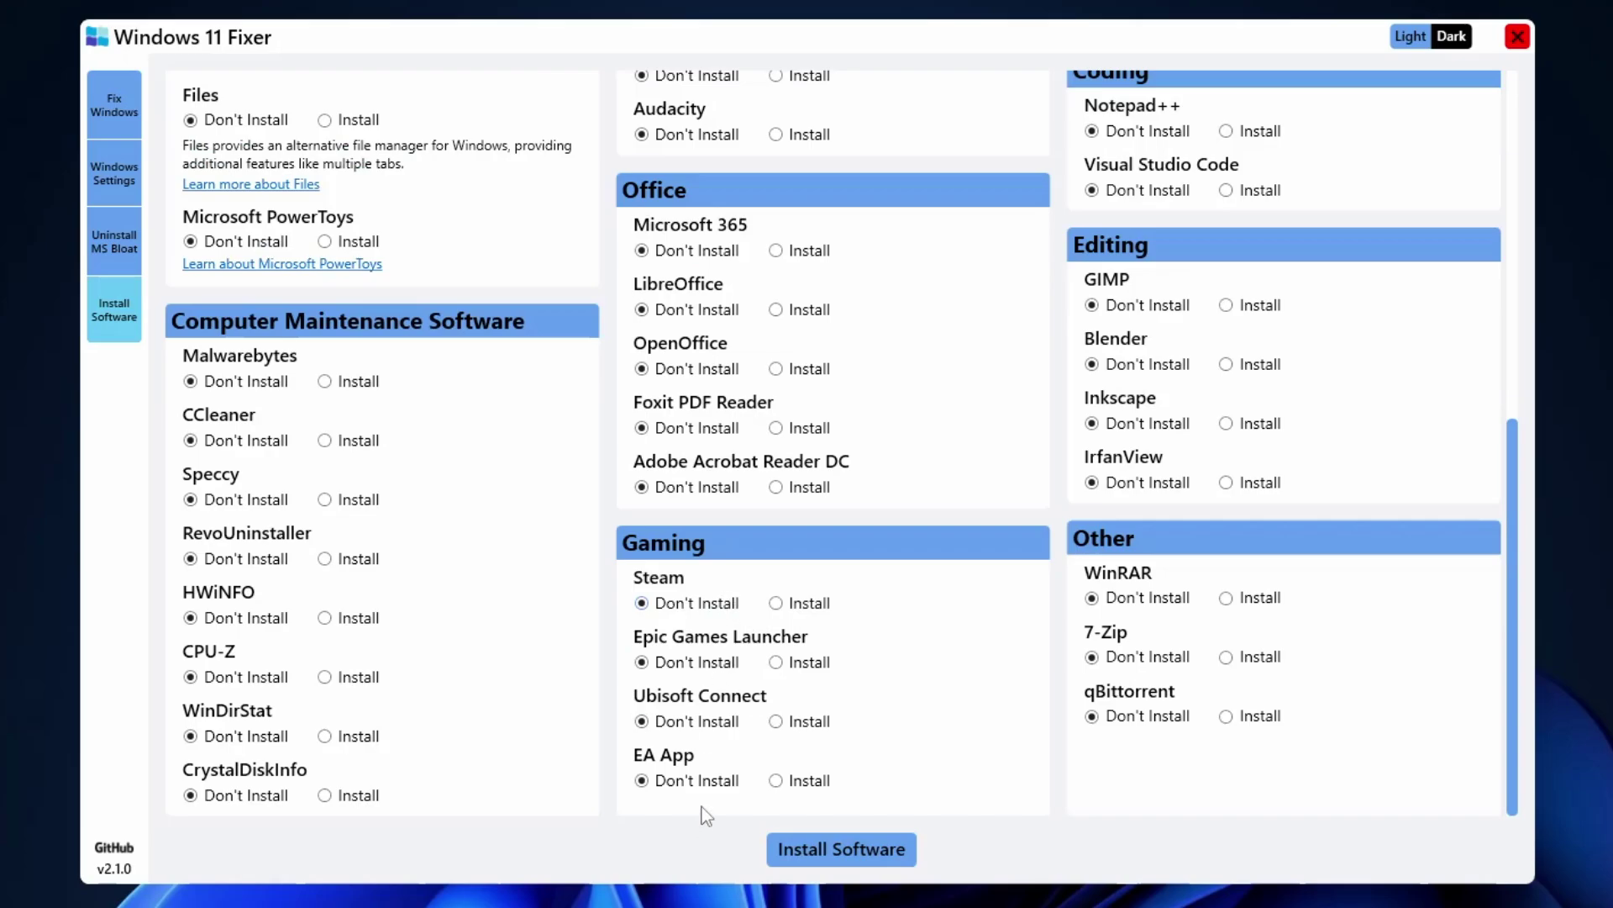
scroll(1037, 451, up, 10)
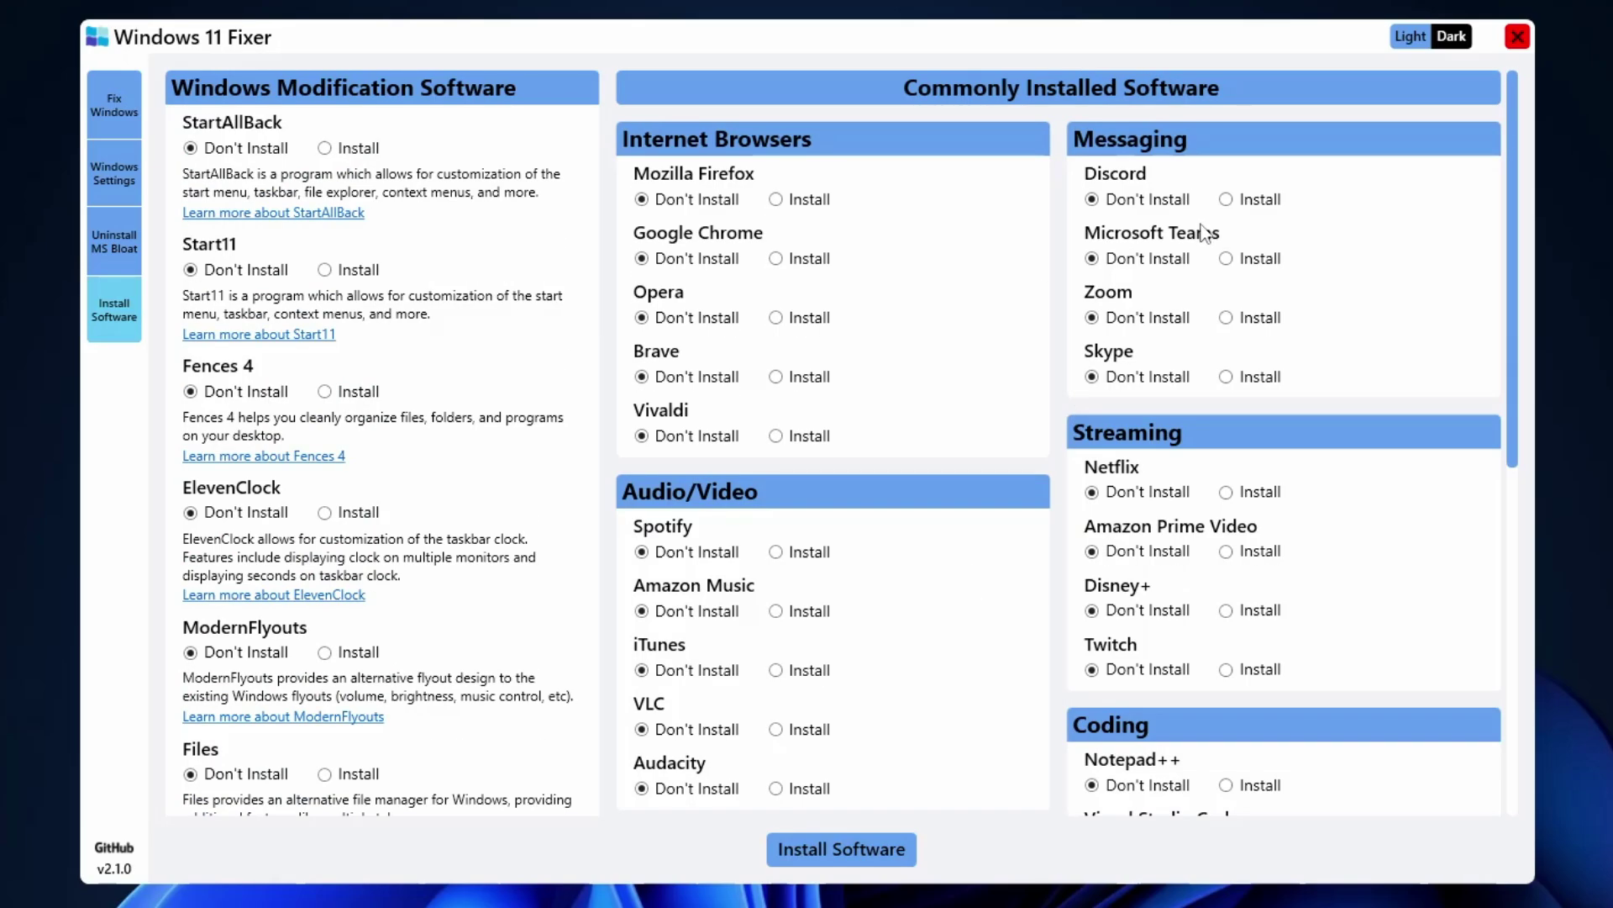
scroll(1210, 260, down, 7)
scroll(1194, 547, down, 2)
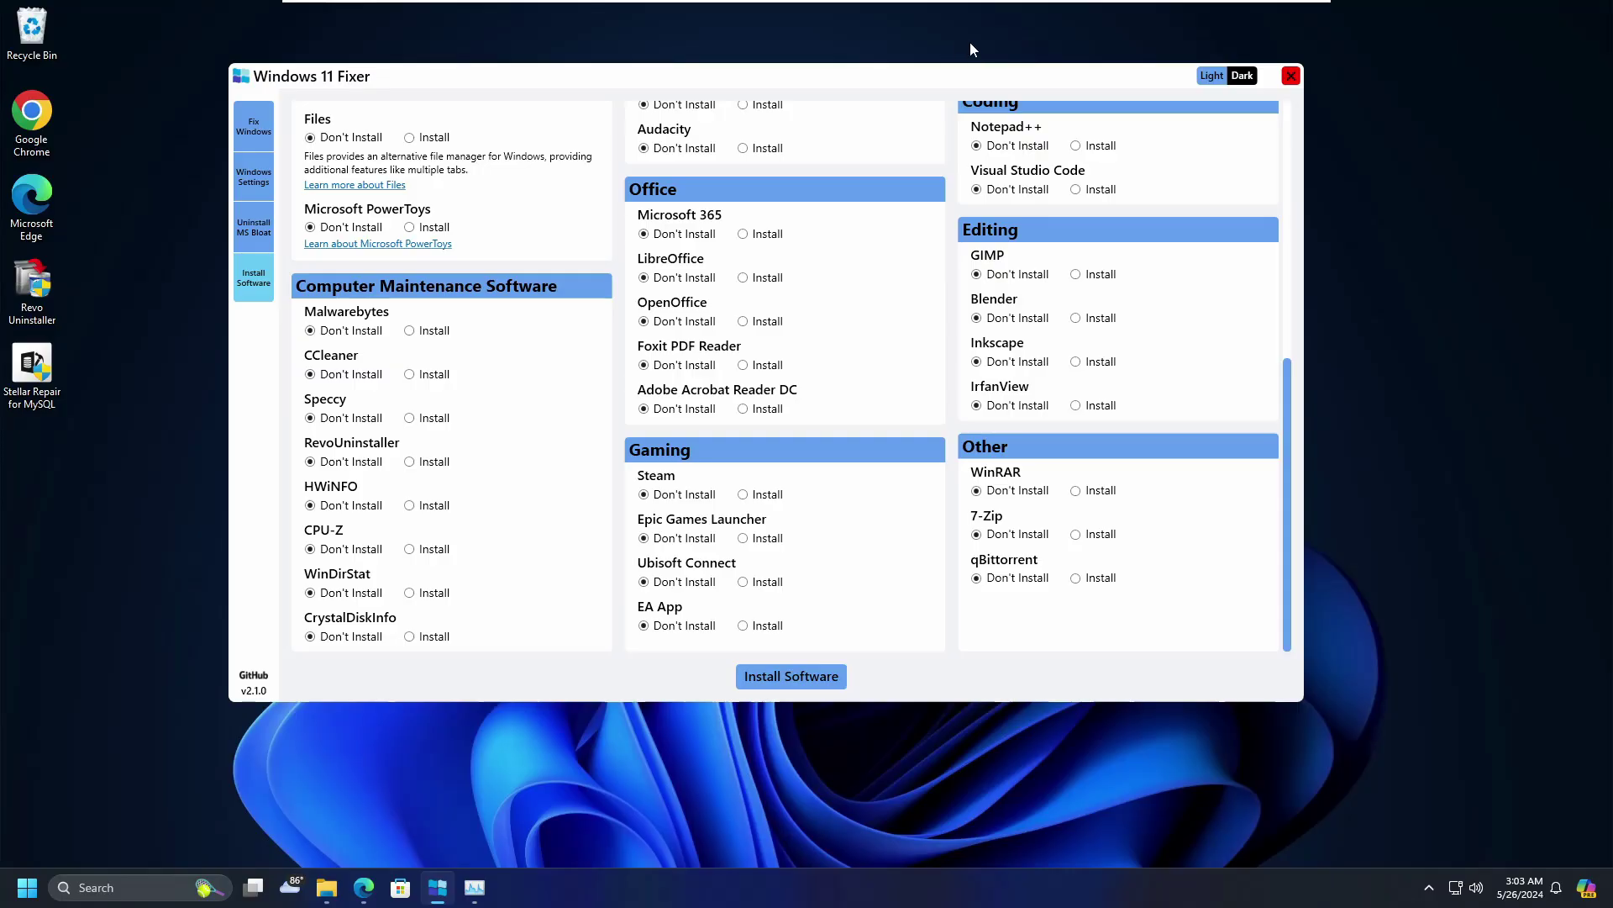
Close Windows 11 Fixer and check the entries of the desktop's context menu
click(1291, 76)
right_click(673, 224)
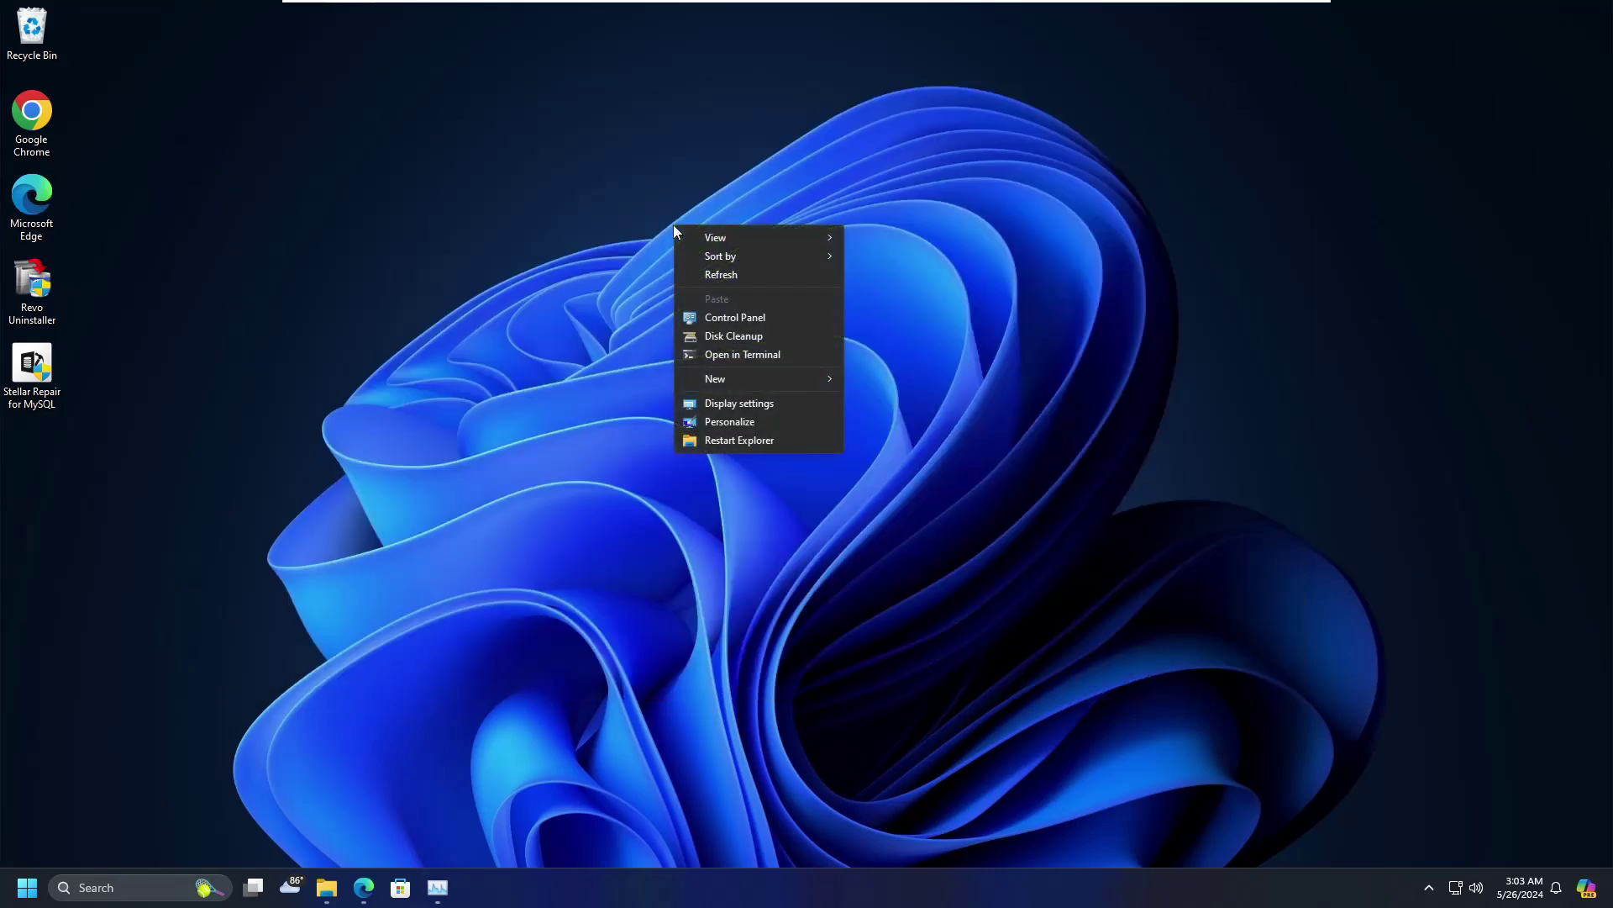
click(919, 296)
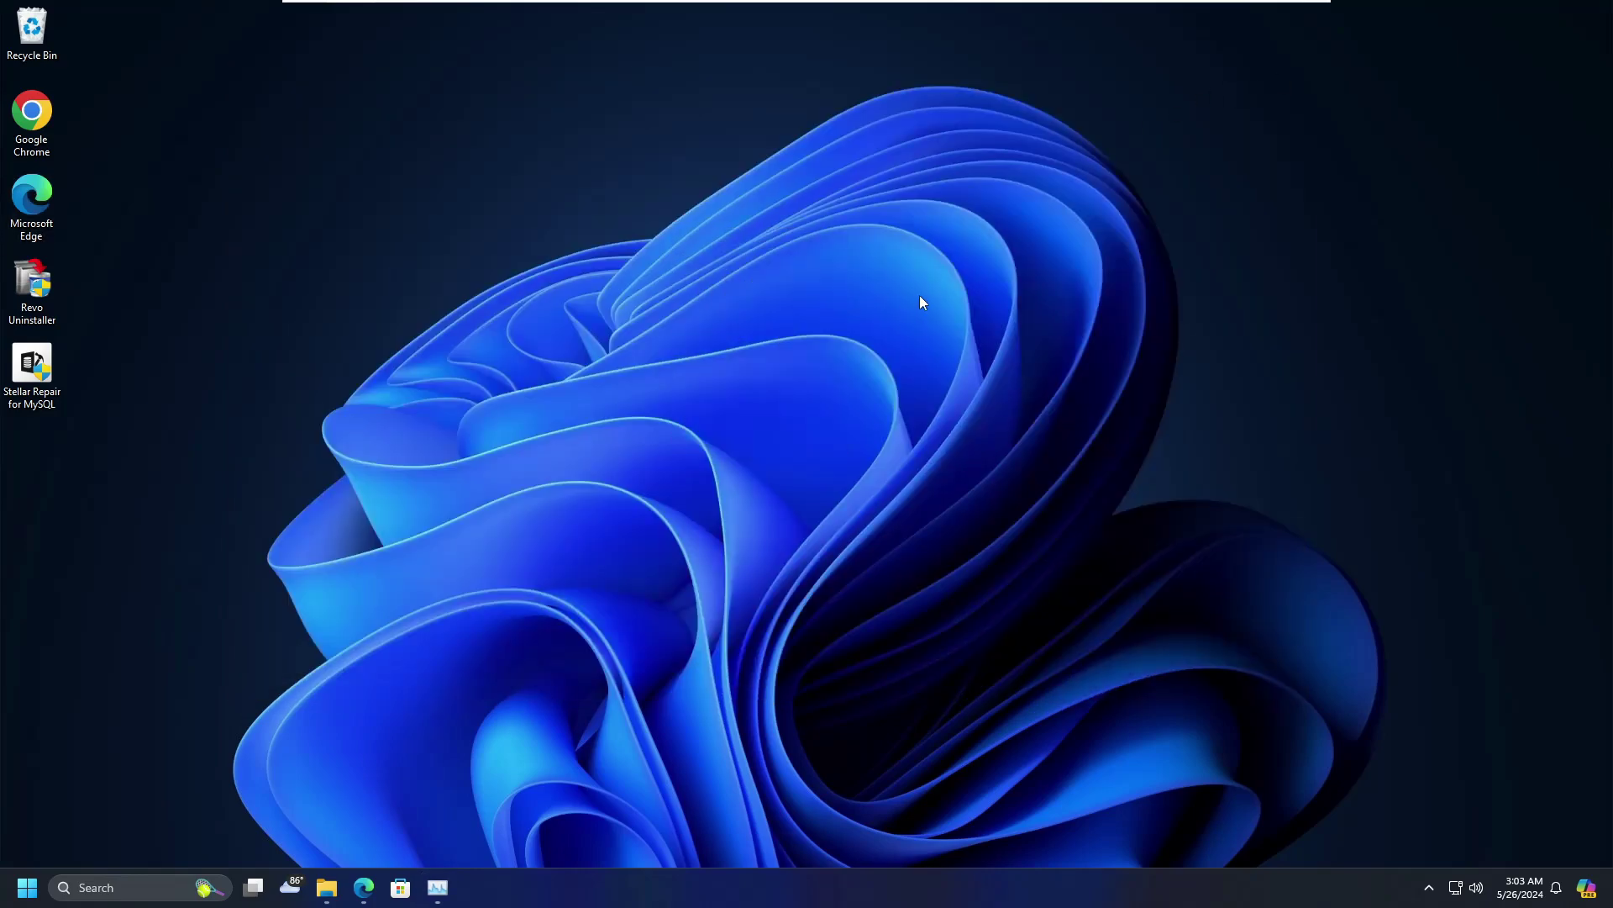